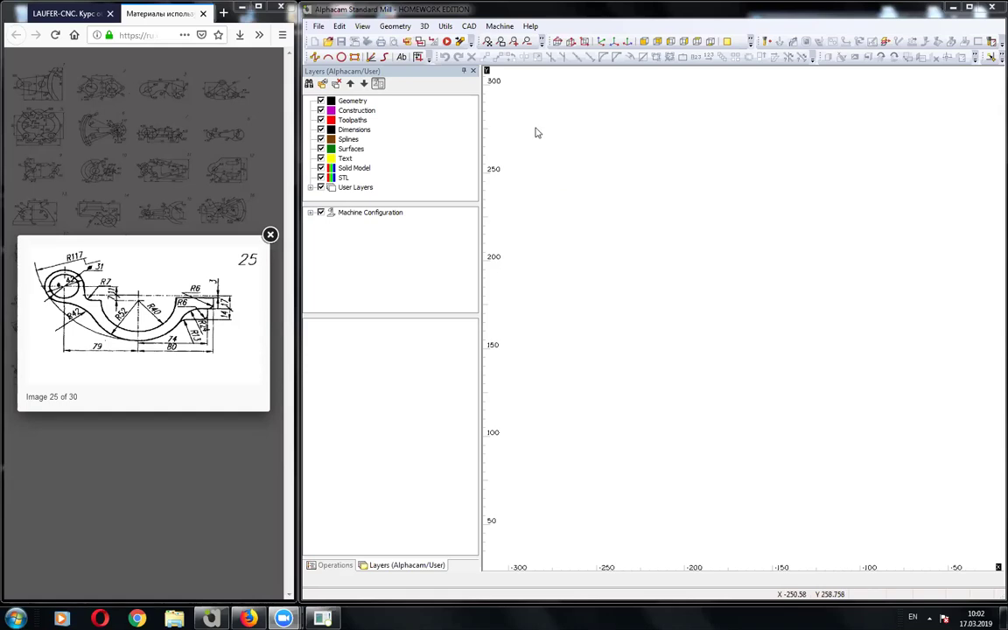
Open the Geometry menu to show Special Geometries such as polygon, ellipse and bolt hole circle.
{"action": "left_click", "coordinate": [395, 26]}
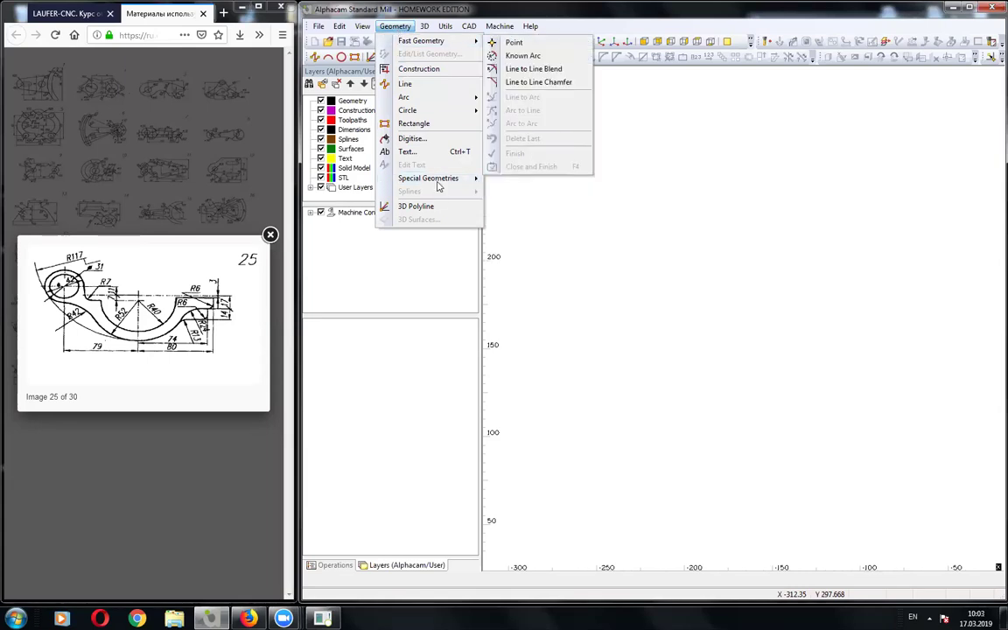
{"action": "mouse_move", "coordinate": [428, 179]}
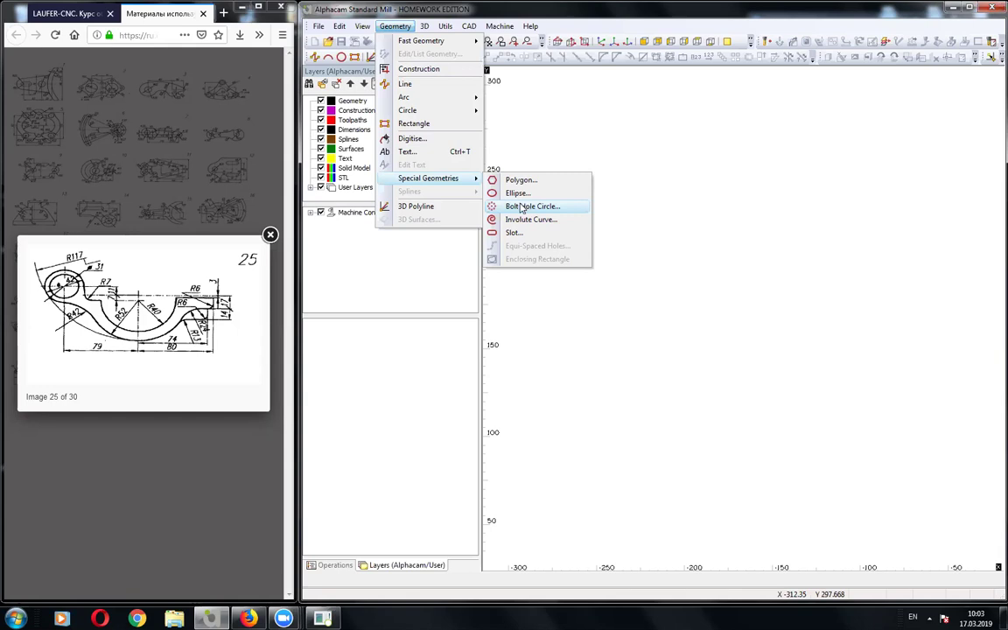
Draw a radius 8 circle using Circle > Centre + Radius.
{"action": "left_click", "coordinate": [353, 58]}
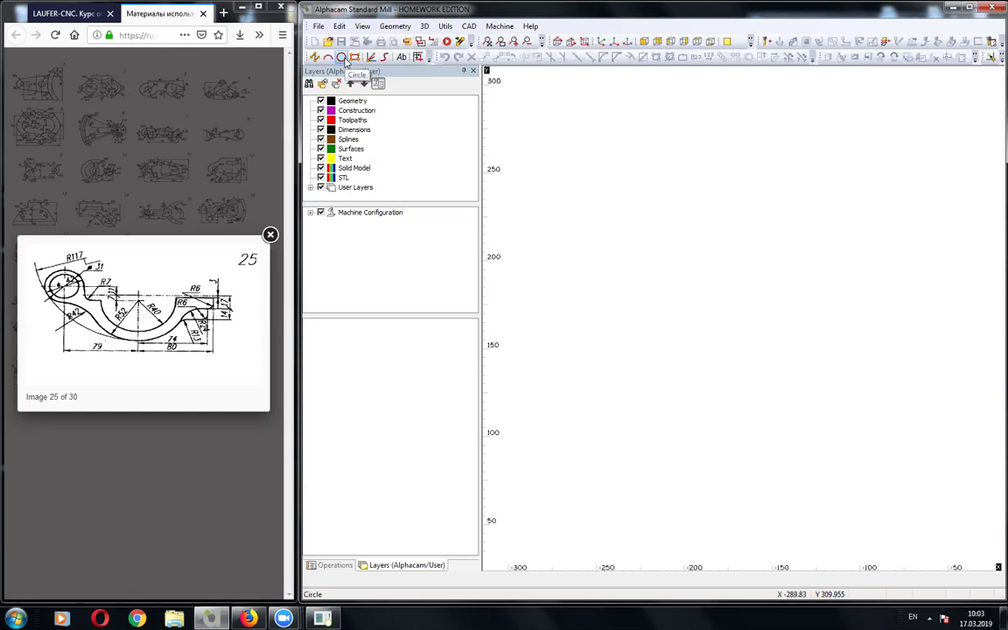
{"action": "left_click", "coordinate": [341, 57]}
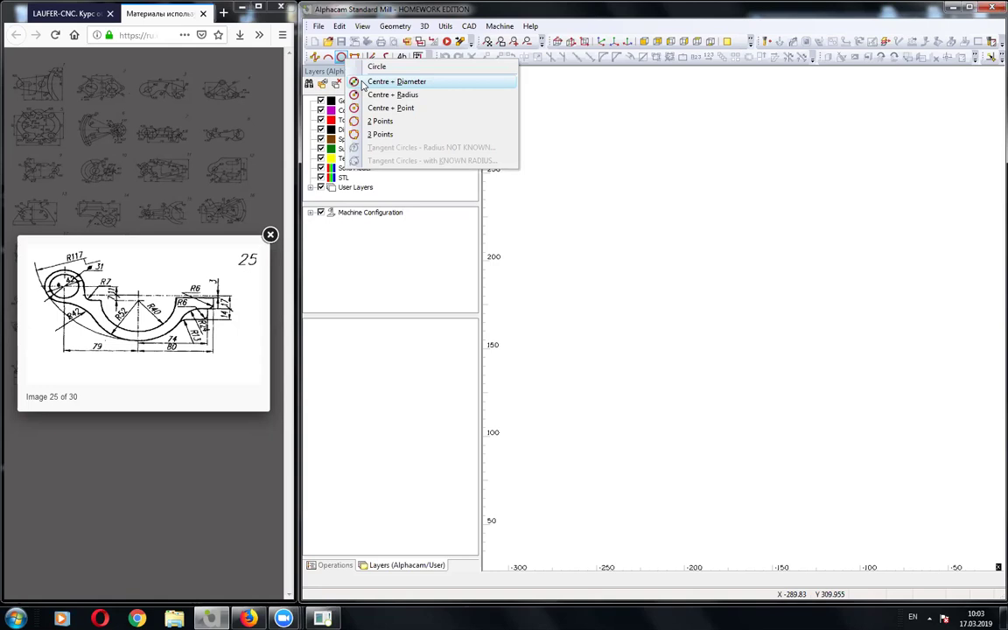
{"action": "left_click", "coordinate": [385, 95]}
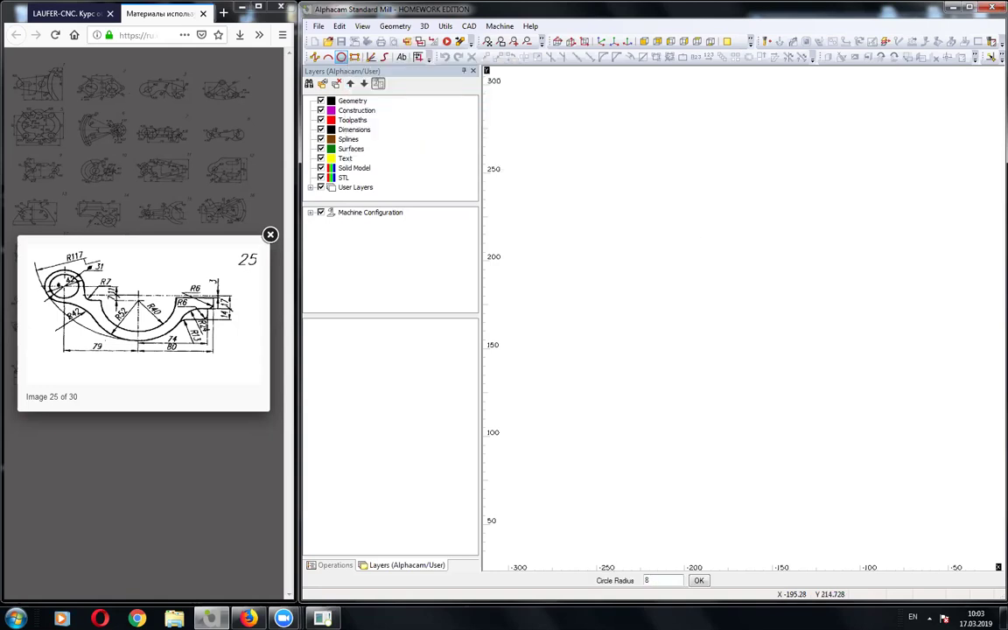
{"action": "left_click", "coordinate": [672, 190]}
{"action": "scroll", "coordinate": [701, 219], "scroll_direction": "up", "scroll_amount": 2}
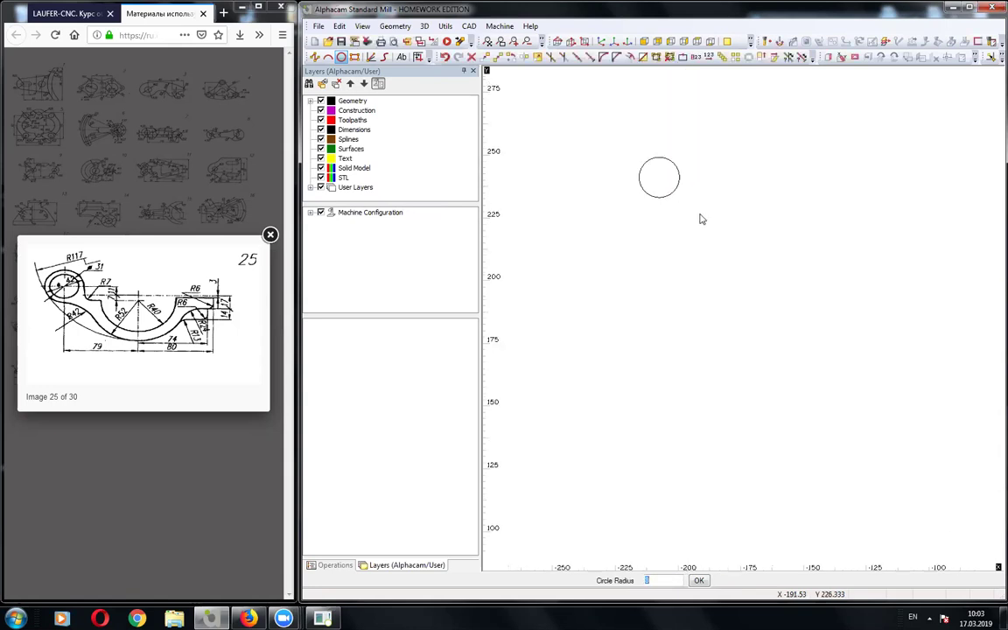
Draw a line snapped to the circle's centre, ending at a lower-right point.
{"action": "left_click", "coordinate": [315, 57]}
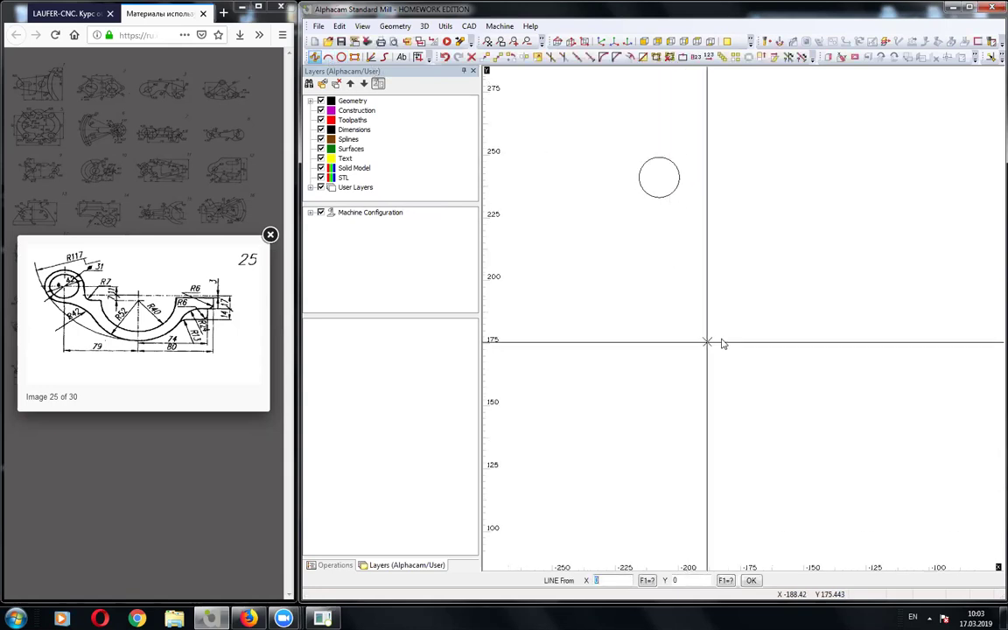
{"action": "key", "text": "Escape"}
{"action": "left_click", "coordinate": [314, 56]}
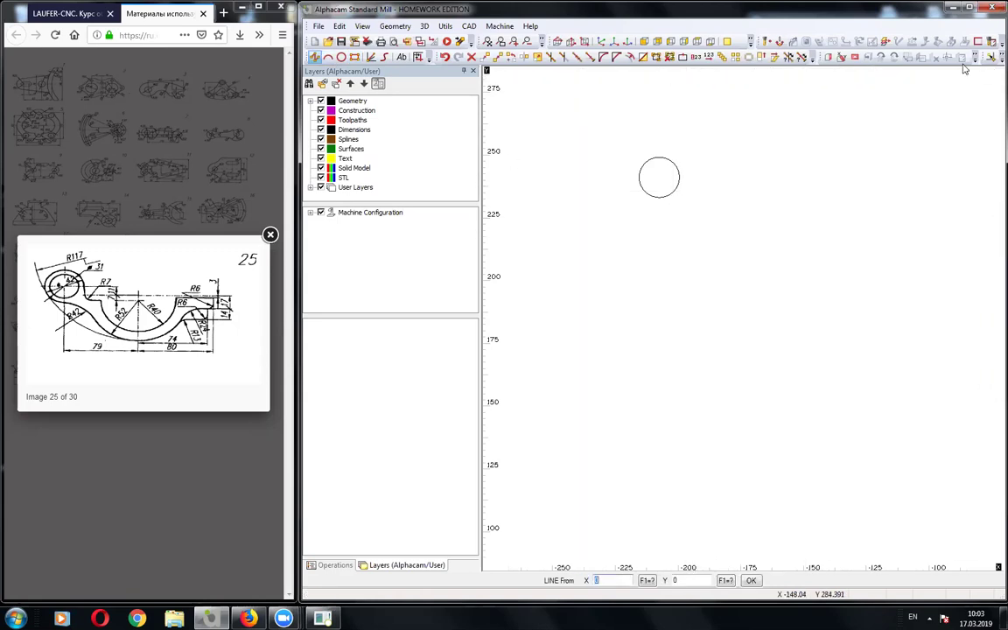
{"action": "left_click", "coordinate": [894, 57]}
{"action": "left_click", "coordinate": [677, 172]}
{"action": "left_click", "coordinate": [766, 440]}
{"action": "scroll", "coordinate": [560, 284], "scroll_direction": "down", "scroll_amount": 2}
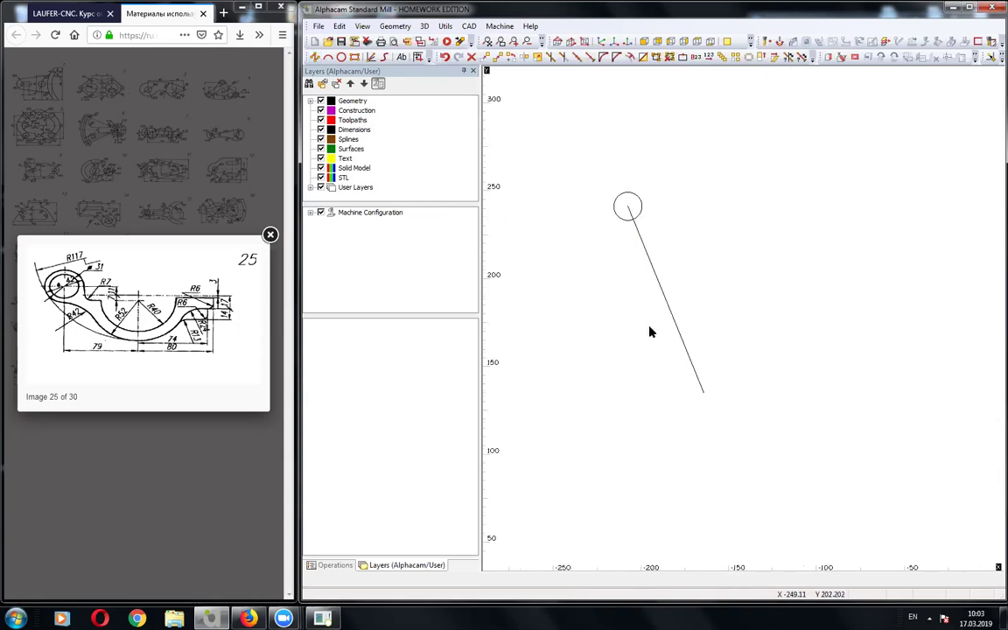
{"action": "scroll", "coordinate": [698, 405], "scroll_direction": "up", "scroll_amount": 1}
{"action": "scroll", "coordinate": [688, 403], "scroll_direction": "down", "scroll_amount": 1}
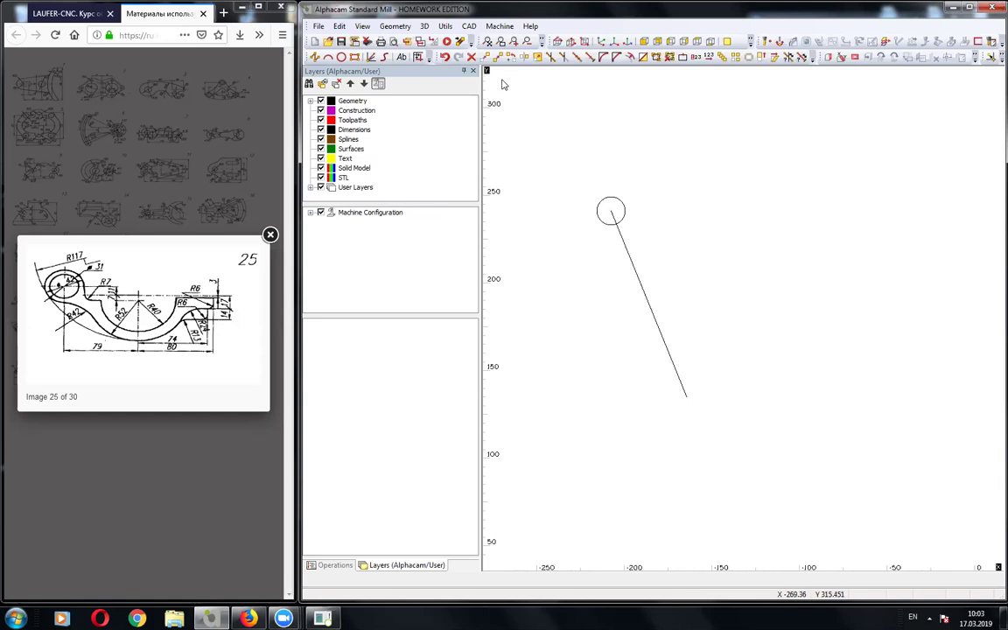
Rotate-copy the circle and line through 360° as 8 copies about the line's lower end.
{"action": "left_click", "coordinate": [513, 61]}
{"action": "left_click_drag", "start_coordinate": [552, 148], "coordinate": [742, 455]}
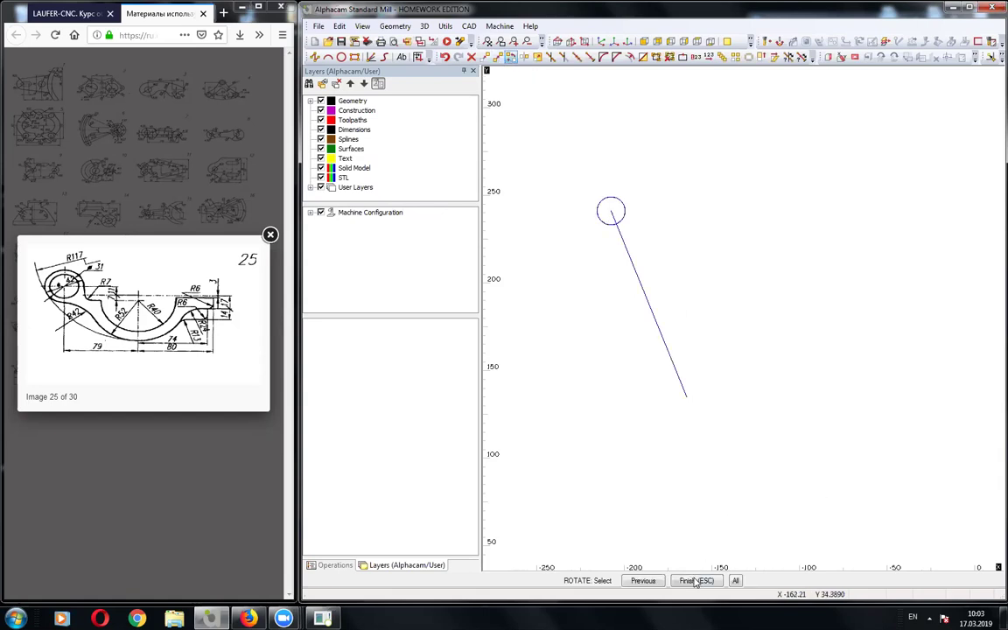
{"action": "left_click", "coordinate": [696, 581]}
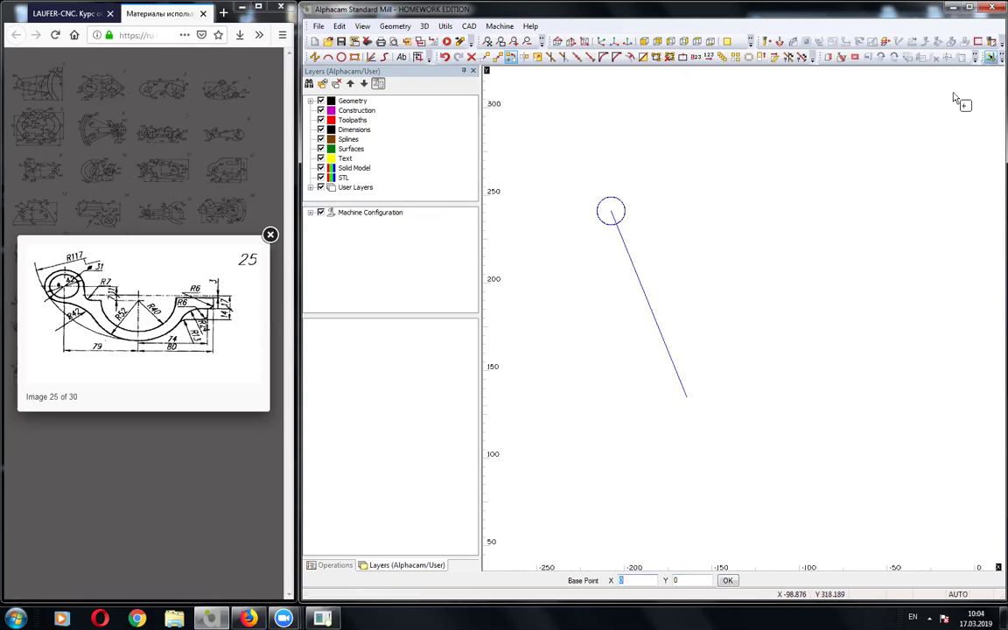
{"action": "left_click", "coordinate": [687, 398]}
{"action": "type", "text": "360/"}
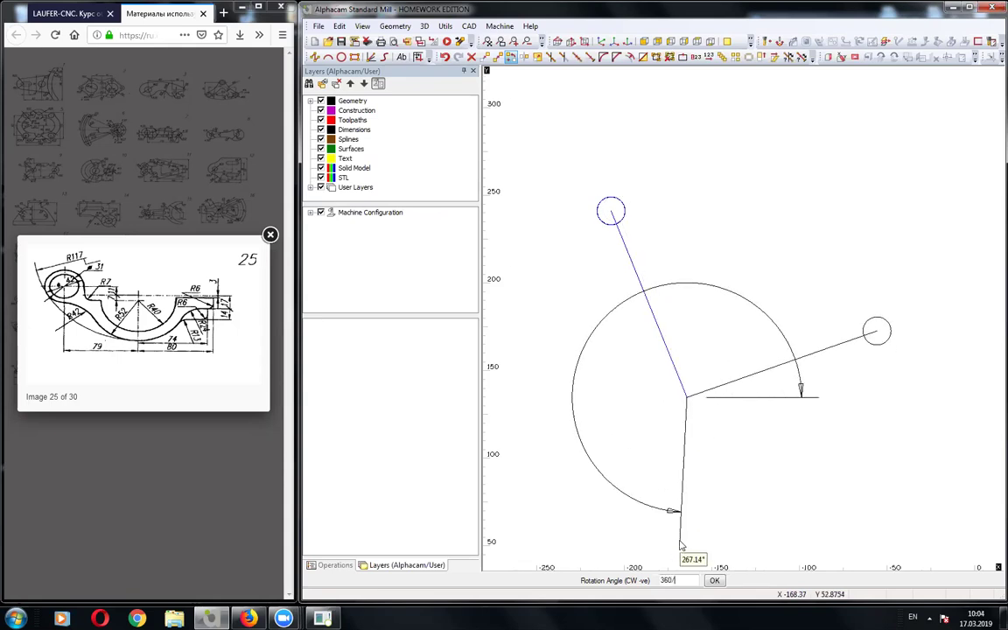
{"action": "key", "text": "Return"}
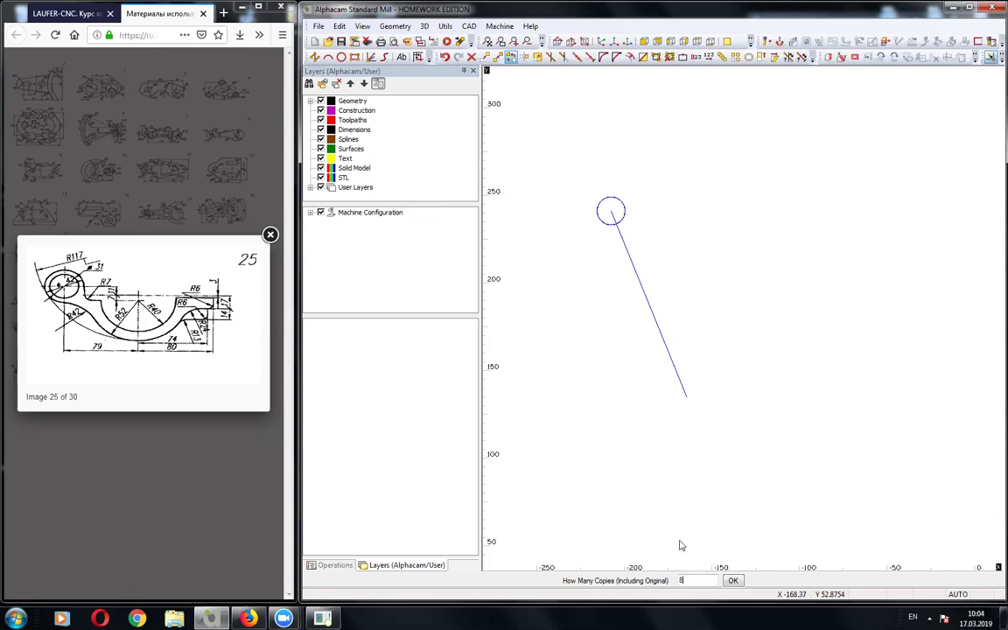
{"action": "key", "text": "Return"}
{"action": "scroll", "coordinate": [722, 331], "scroll_direction": "down", "scroll_amount": 2}
{"action": "scroll", "coordinate": [710, 341], "scroll_direction": "up", "scroll_amount": 1}
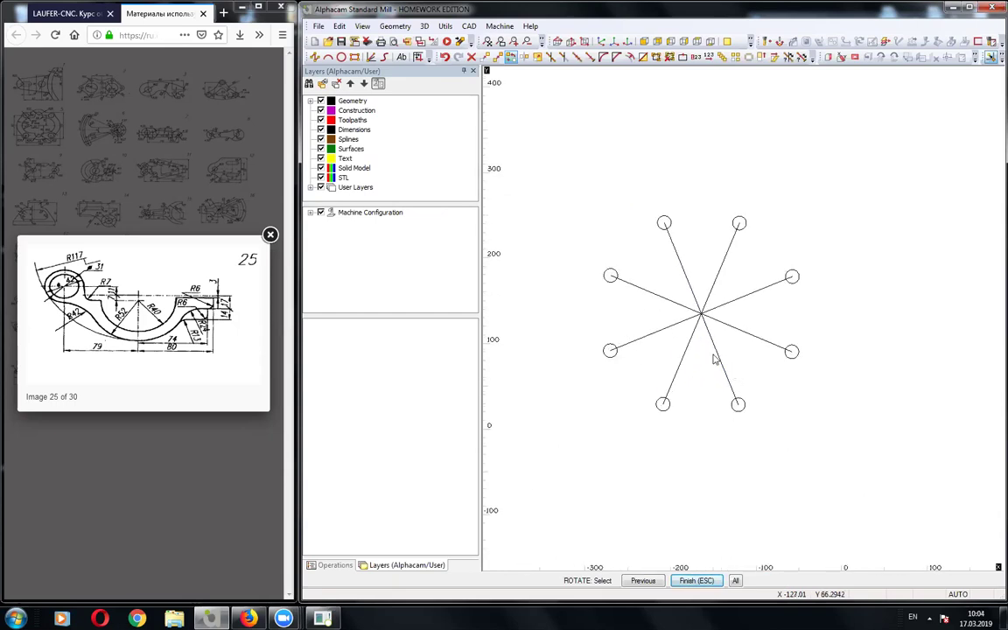
{"action": "scroll", "coordinate": [714, 358], "scroll_direction": "up", "scroll_amount": 1}
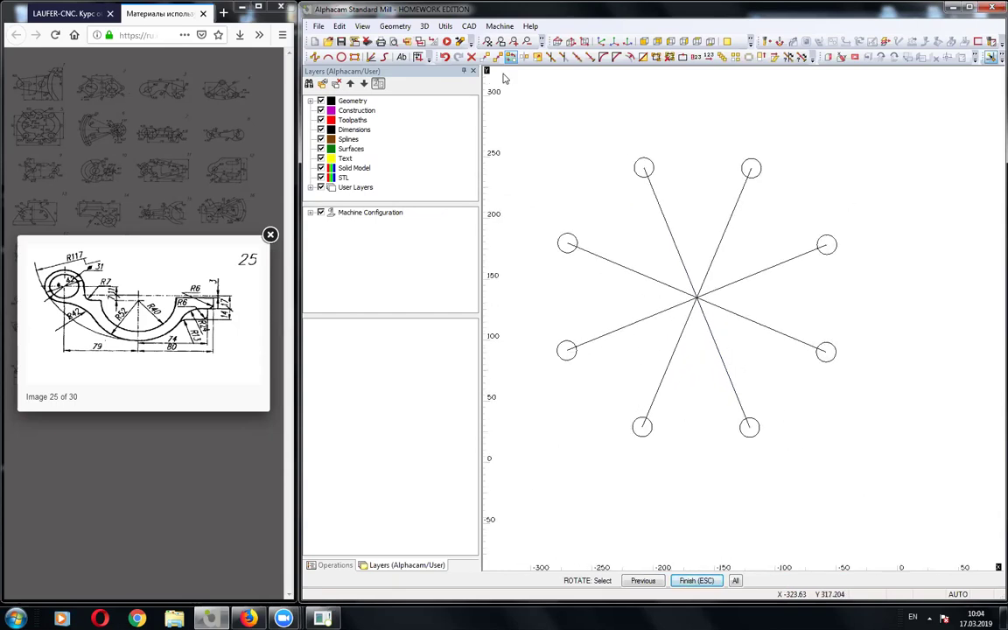
Rotate the whole star about its centre.
{"action": "left_click", "coordinate": [503, 115]}
{"action": "left_click", "coordinate": [860, 496]}
{"action": "key", "text": "Return"}
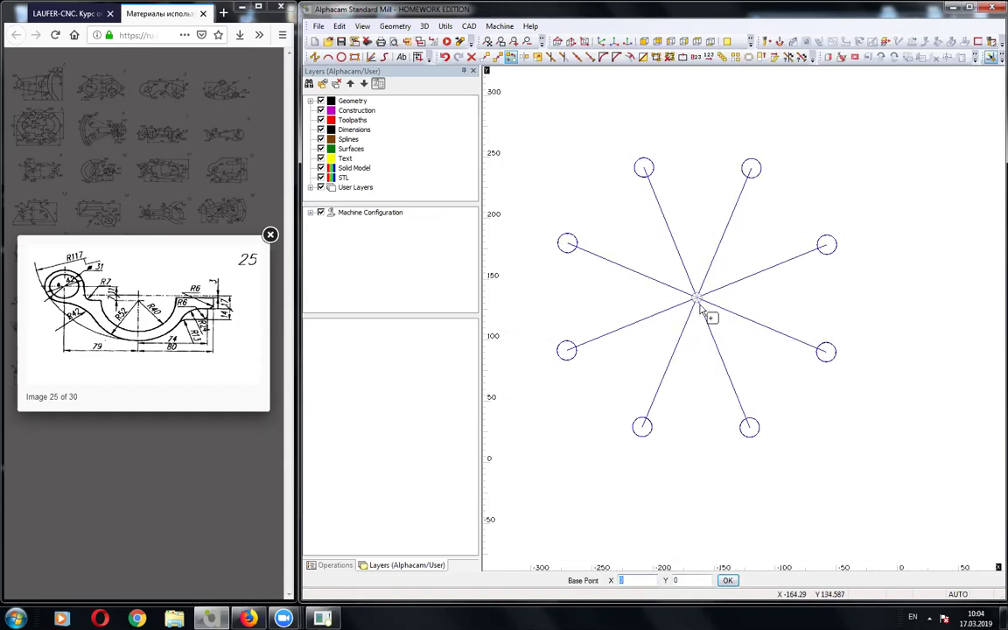
{"action": "left_click", "coordinate": [699, 301]}
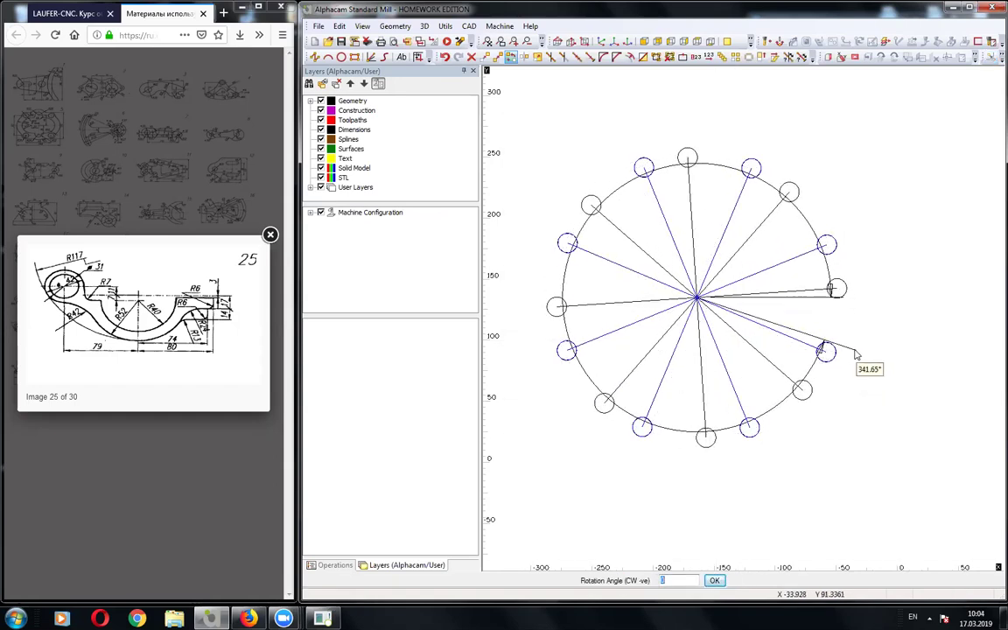
{"action": "left_click", "coordinate": [826, 349]}
{"action": "scroll", "coordinate": [705, 282], "scroll_direction": "up", "scroll_amount": 2}
{"action": "scroll", "coordinate": [706, 281], "scroll_direction": "down", "scroll_amount": 1}
Draw a vertical line straight up from the star's centre.
{"action": "left_click", "coordinate": [313, 56]}
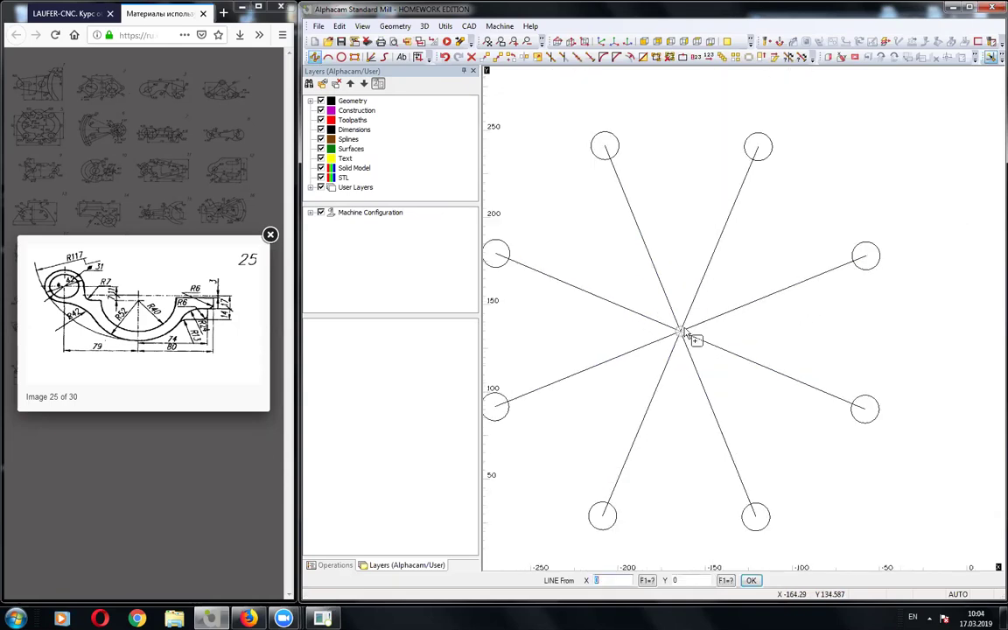
{"action": "left_click", "coordinate": [682, 333]}
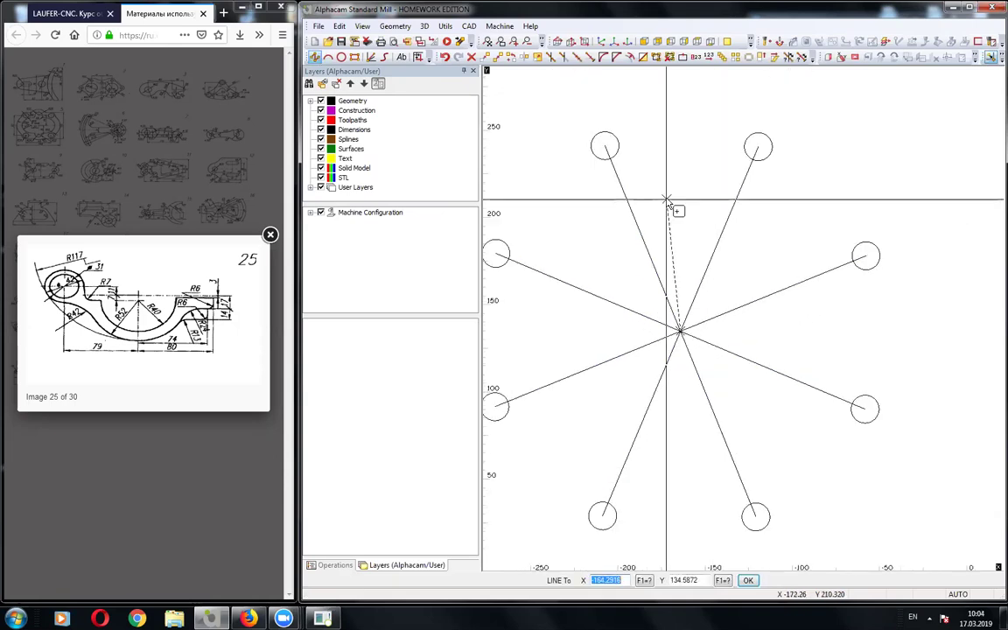
{"action": "left_click", "coordinate": [715, 199]}
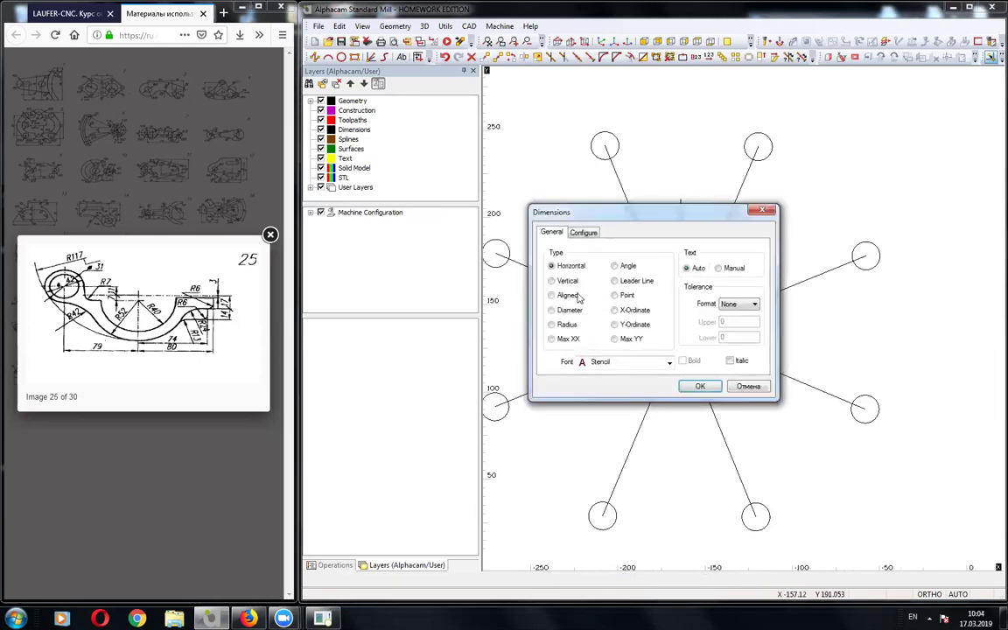
Begin an angle dimension between the vertical line and the upper-left arm, then cancel it.
{"action": "left_click", "coordinate": [616, 266]}
{"action": "left_click", "coordinate": [701, 387]}
{"action": "left_click", "coordinate": [679, 281]}
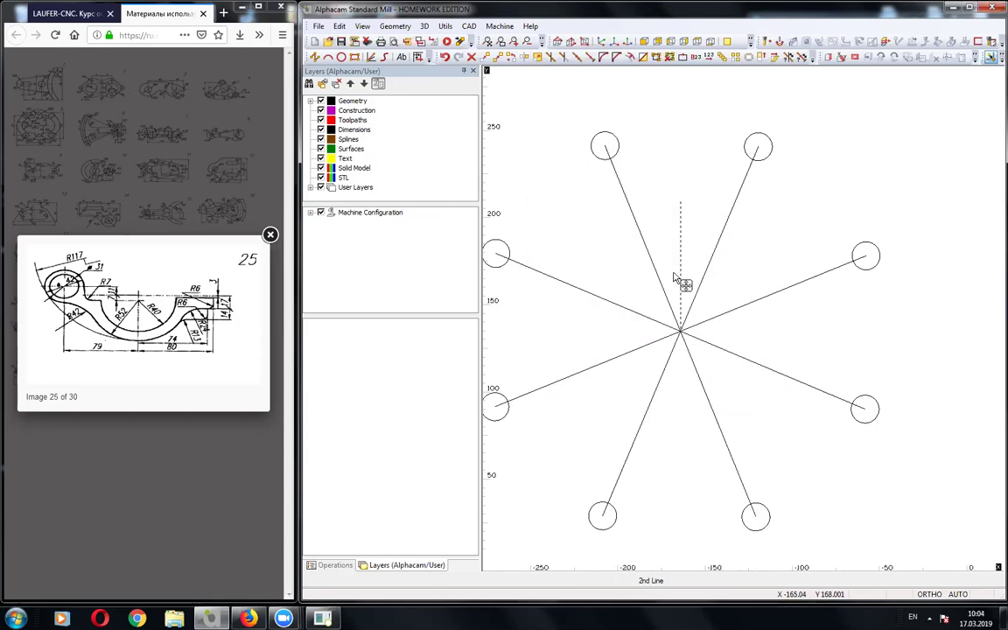
{"action": "left_click", "coordinate": [660, 278]}
{"action": "key", "text": "Escape"}
{"action": "scroll", "coordinate": [686, 228], "scroll_direction": "down", "scroll_amount": 2}
{"action": "scroll", "coordinate": [686, 228], "scroll_direction": "down", "scroll_amount": 2}
Start another rotation of all star geometry, pivoting on the star's centre.
{"action": "left_click", "coordinate": [510, 58]}
{"action": "left_click_drag", "start_coordinate": [556, 142], "coordinate": [855, 448]}
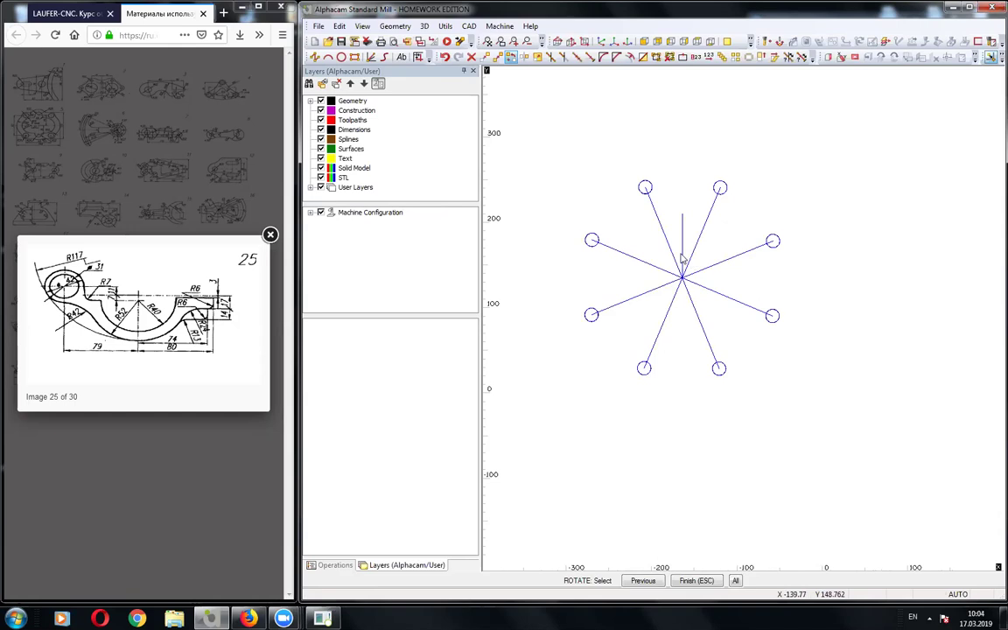
{"action": "left_click", "coordinate": [700, 580]}
{"action": "scroll", "coordinate": [681, 277], "scroll_direction": "up", "scroll_amount": 2}
{"action": "left_click", "coordinate": [681, 275]}
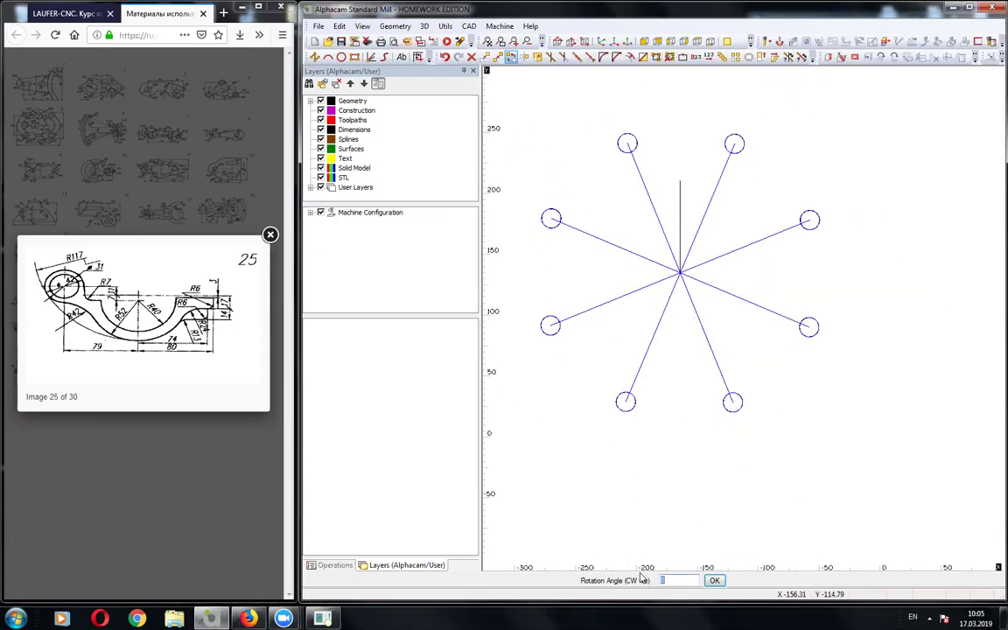
Enter the rotation angle so a star arm points straight up, then end Rotate.
{"action": "key", "text": "alt+Tab"}
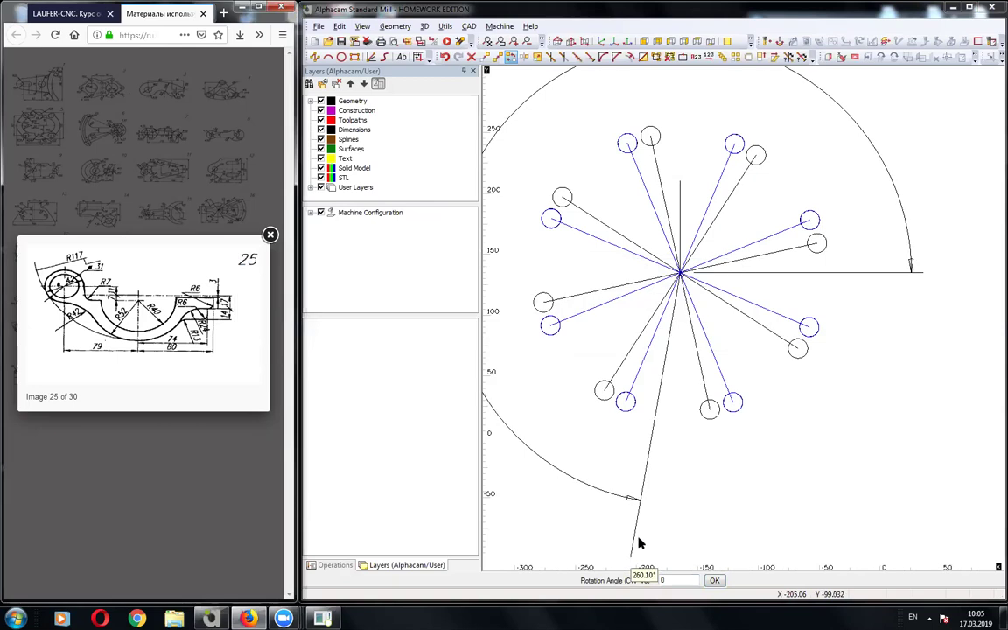
{"action": "double_click", "coordinate": [663, 580]}
{"action": "type", "text": "360-22.5"}
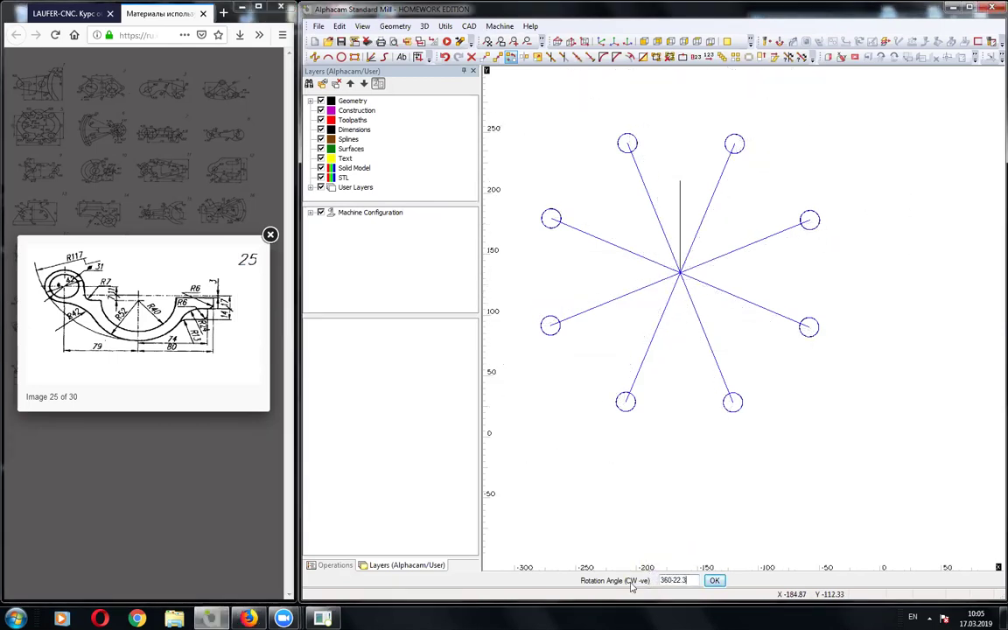
{"action": "key", "text": "Return"}
{"action": "key", "text": "Escape"}
{"action": "scroll", "coordinate": [640, 216], "scroll_direction": "up", "scroll_amount": 5}
{"action": "scroll", "coordinate": [697, 281], "scroll_direction": "down", "scroll_amount": 5}
{"action": "scroll", "coordinate": [692, 293], "scroll_direction": "down", "scroll_amount": 2}
{"action": "scroll", "coordinate": [688, 296], "scroll_direction": "up", "scroll_amount": 1}
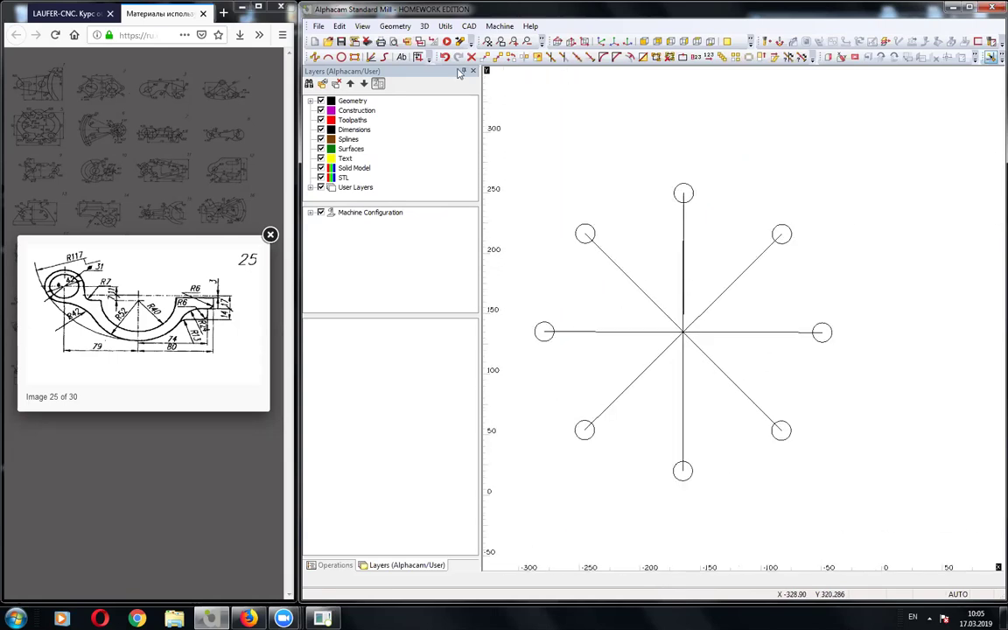
Delete the eight radial spoke lines, then pick the leftover vertical line for deletion.
{"action": "key", "text": "Delete"}
{"action": "left_click", "coordinate": [675, 334]}
{"action": "left_click", "coordinate": [674, 327]}
{"action": "left_click", "coordinate": [683, 322]}
{"action": "left_click", "coordinate": [700, 332]}
{"action": "left_click", "coordinate": [693, 352]}
{"action": "left_click", "coordinate": [678, 348]}
{"action": "left_click", "coordinate": [688, 348]}
{"action": "left_click", "coordinate": [675, 349]}
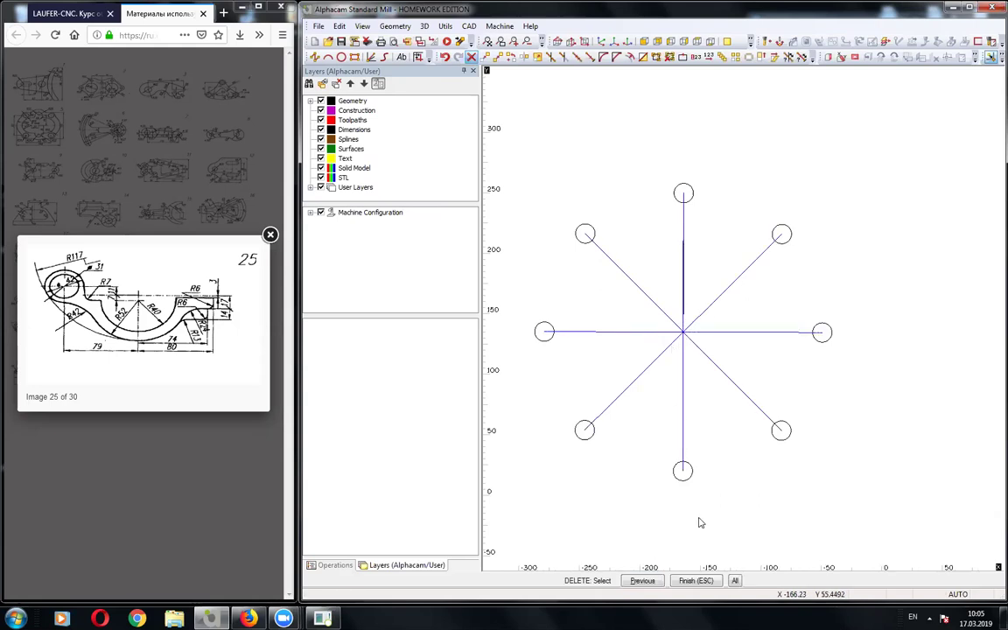
{"action": "left_click", "coordinate": [695, 580]}
{"action": "left_click", "coordinate": [641, 332]}
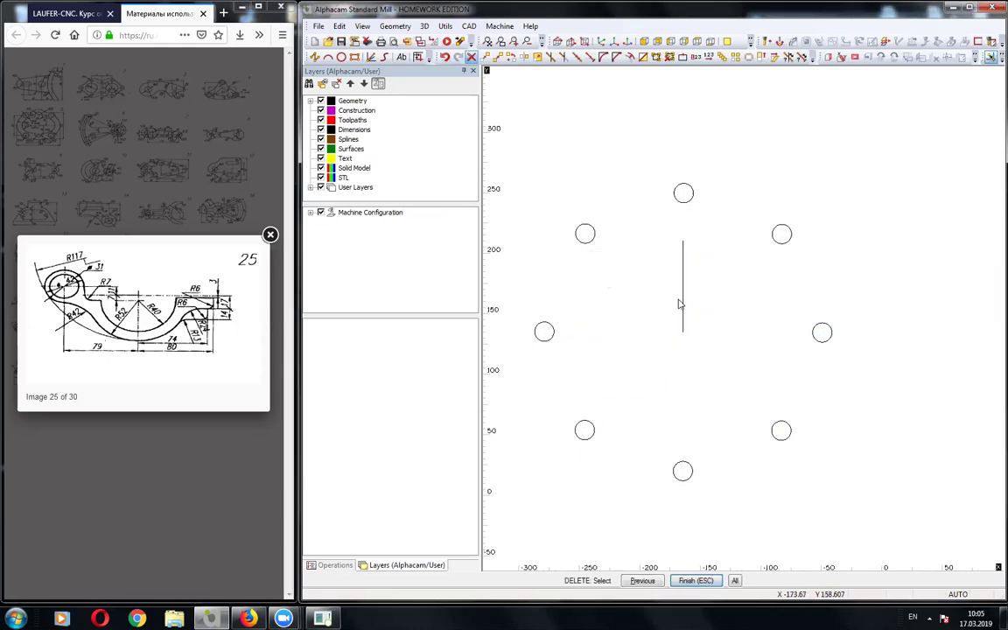
{"action": "left_click", "coordinate": [684, 298]}
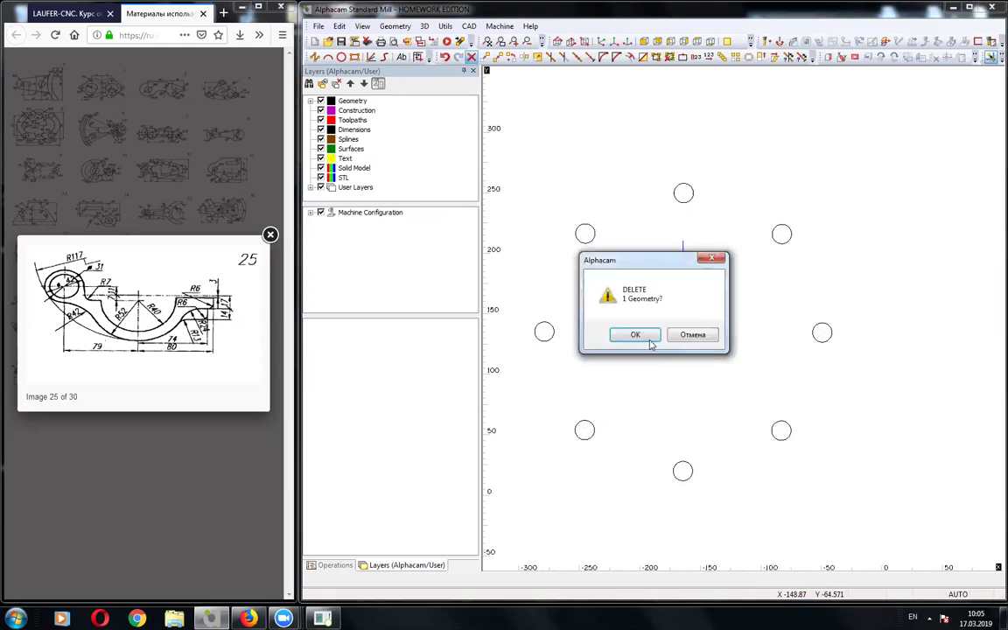
Confirm deleting the leftover vertical line and show the hidden system-tray icons.
{"action": "left_click", "coordinate": [650, 338]}
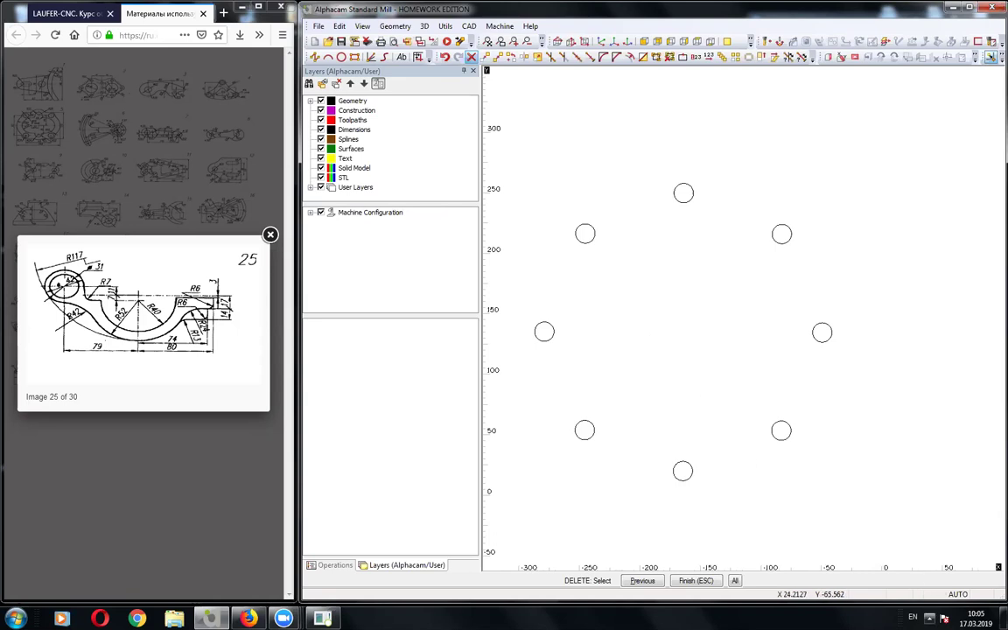
{"action": "left_click", "coordinate": [930, 618]}
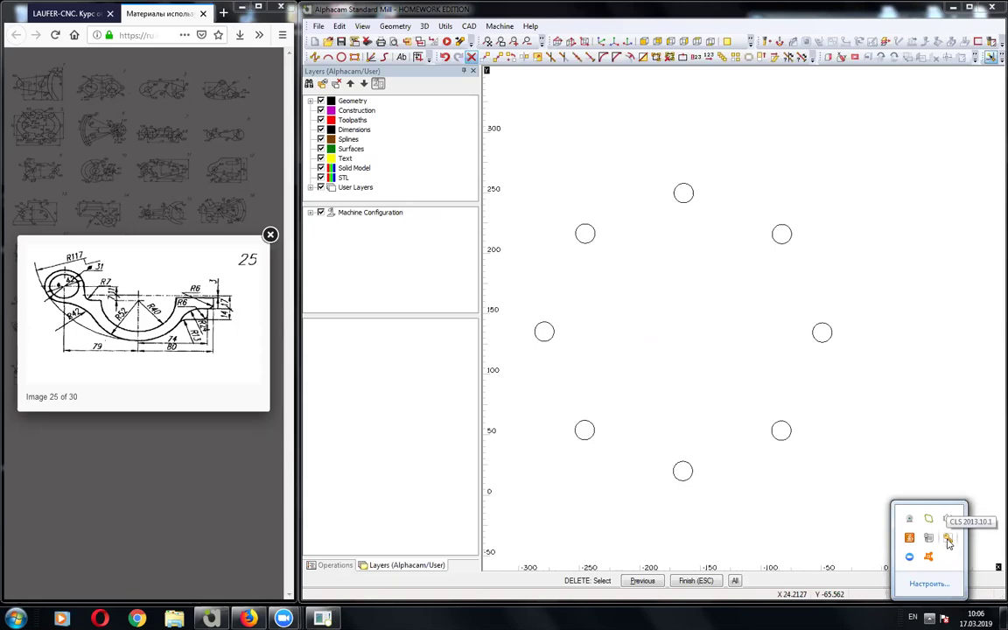
Open and dismiss the CLS licence tray icon's menu, then close the hidden tray icons.
{"action": "right_click", "coordinate": [949, 542]}
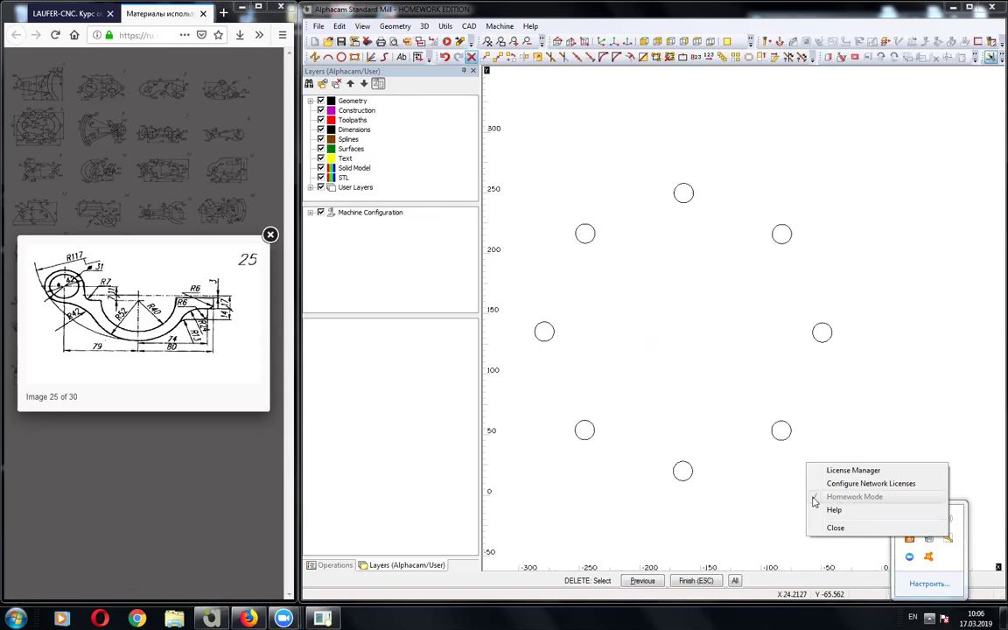
{"action": "left_click", "coordinate": [736, 484]}
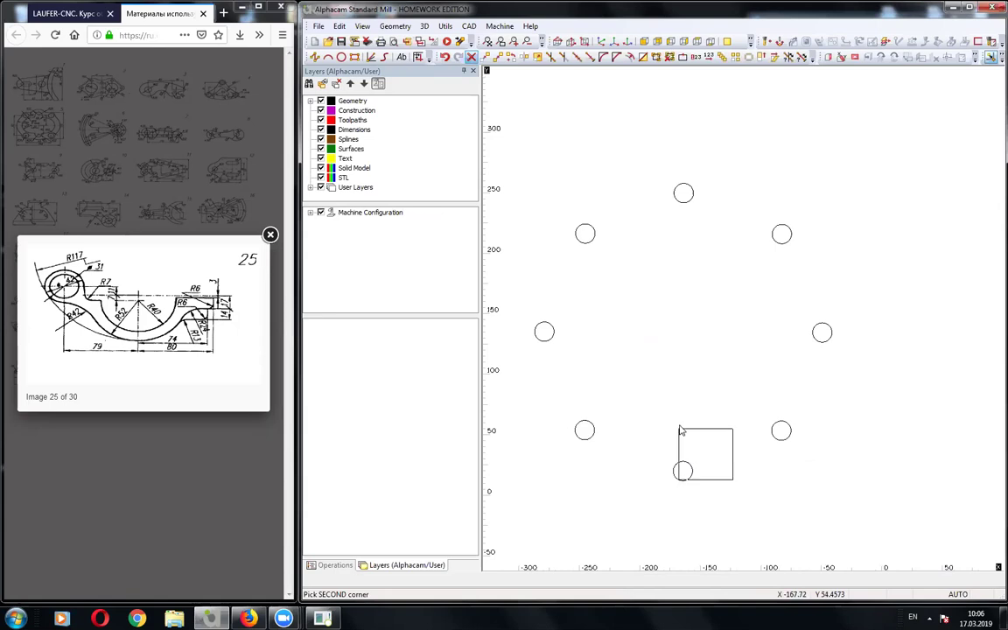
{"action": "left_click", "coordinate": [726, 470]}
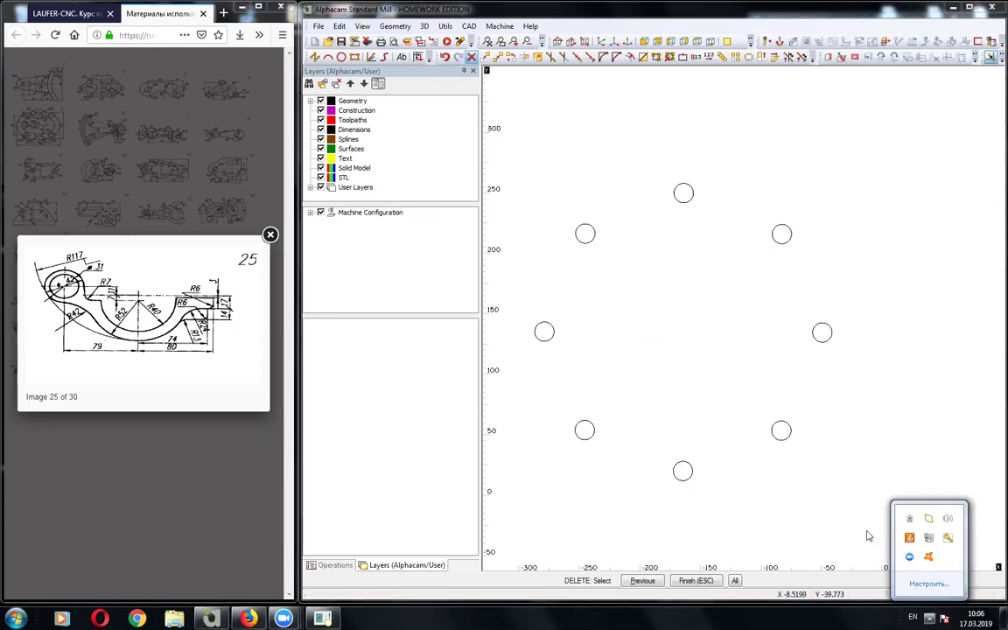
{"action": "left_click", "coordinate": [805, 492]}
{"action": "left_click", "coordinate": [805, 492]}
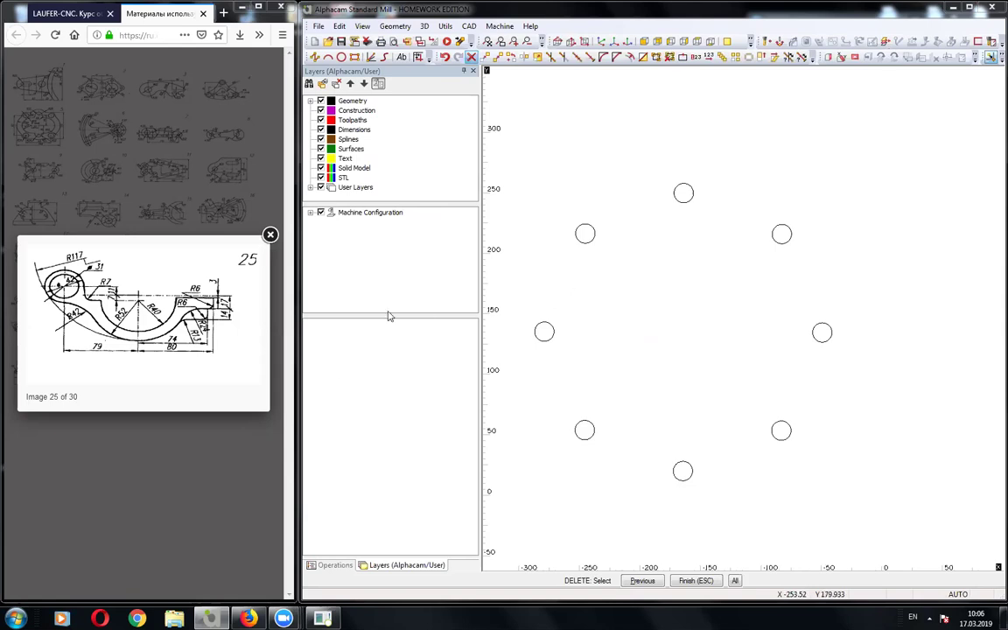
Zoom-window an area to reset the drawing view.
{"action": "left_click", "coordinate": [551, 281]}
{"action": "scroll", "coordinate": [552, 283], "scroll_direction": "down", "scroll_amount": 1}
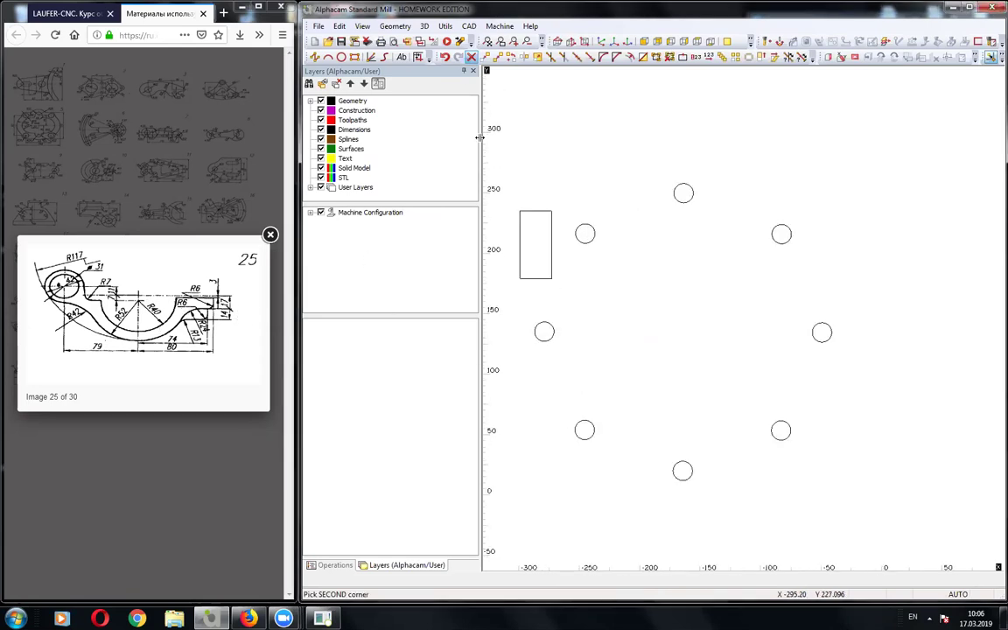
{"action": "left_click", "coordinate": [549, 190]}
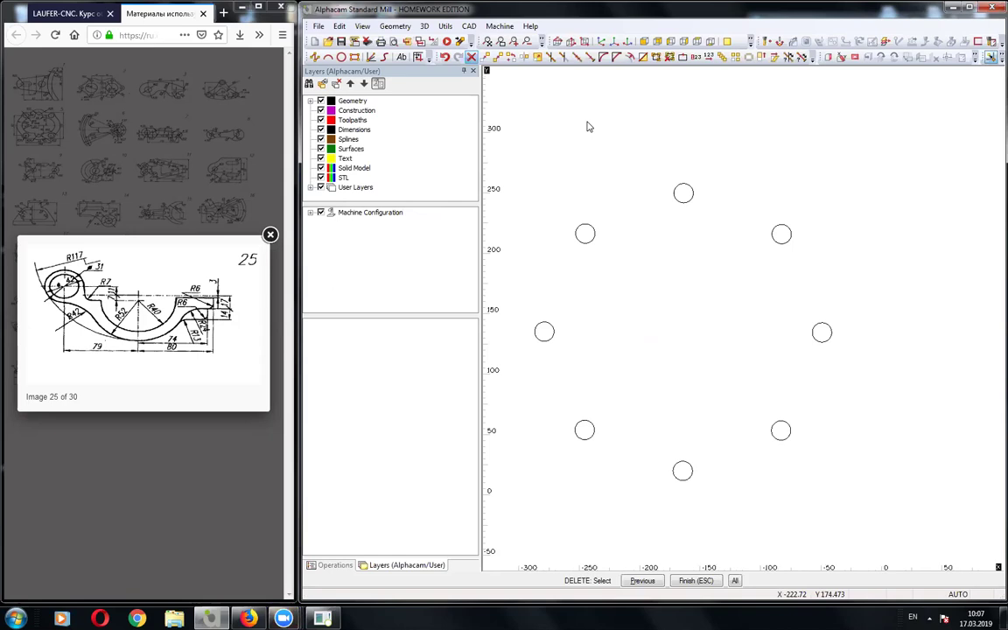
Window-select the eight circles and delete them.
{"action": "left_click", "coordinate": [511, 95]}
{"action": "left_click", "coordinate": [840, 507]}
{"action": "left_click", "coordinate": [687, 582]}
{"action": "key", "text": "Return"}
Draw a rectangle with a smaller rectangle nested inside it.
{"action": "left_click", "coordinate": [355, 57]}
{"action": "left_click", "coordinate": [578, 175]}
{"action": "left_click", "coordinate": [849, 411]}
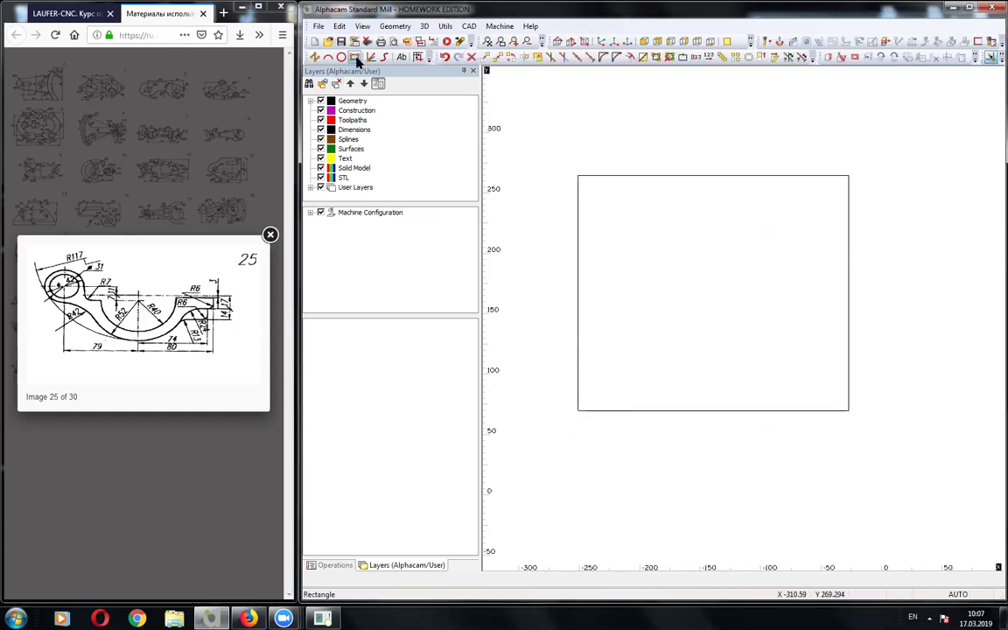
{"action": "left_click", "coordinate": [618, 217]}
{"action": "left_click", "coordinate": [811, 376]}
{"action": "scroll", "coordinate": [692, 221], "scroll_direction": "up", "scroll_amount": 2}
{"action": "scroll", "coordinate": [670, 238], "scroll_direction": "down", "scroll_amount": 2}
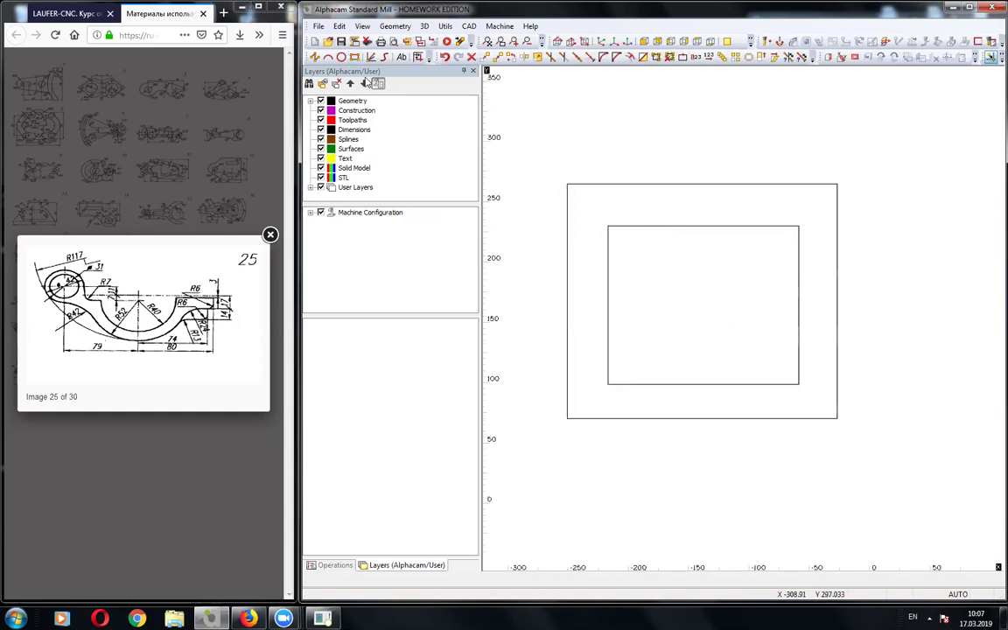
Add an outermost rectangle around the first two, then end the Rectangle command.
{"action": "left_click", "coordinate": [354, 56]}
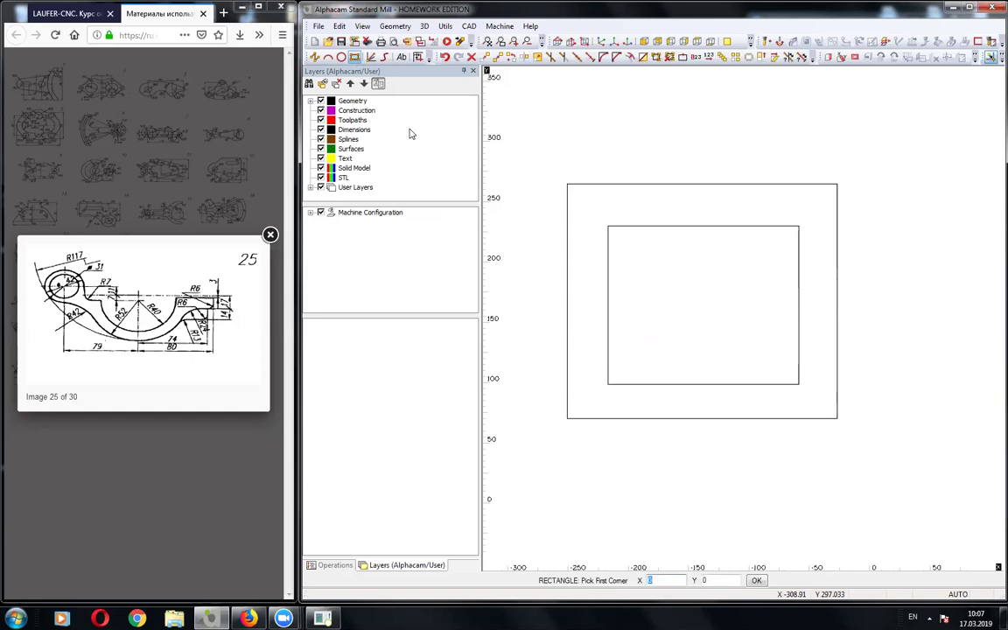
{"action": "left_click", "coordinate": [389, 28]}
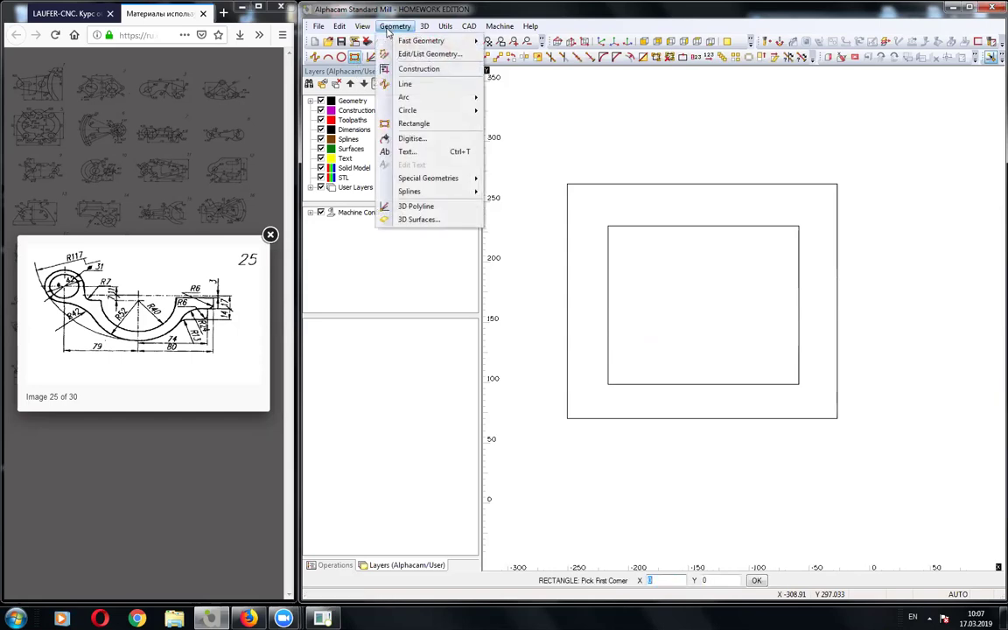
{"action": "mouse_move", "coordinate": [424, 26]}
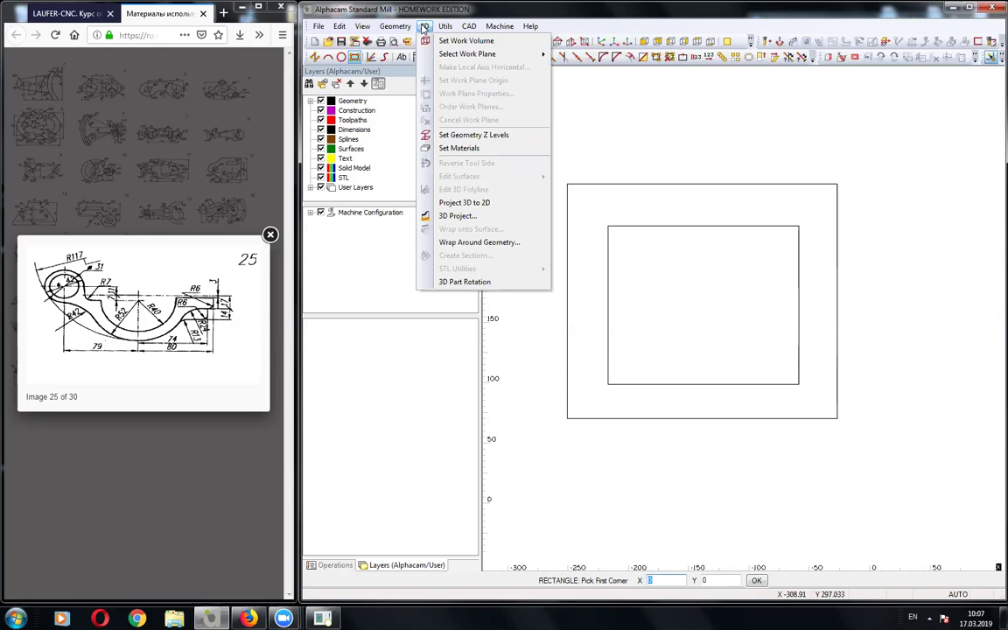
{"action": "left_click", "coordinate": [423, 27]}
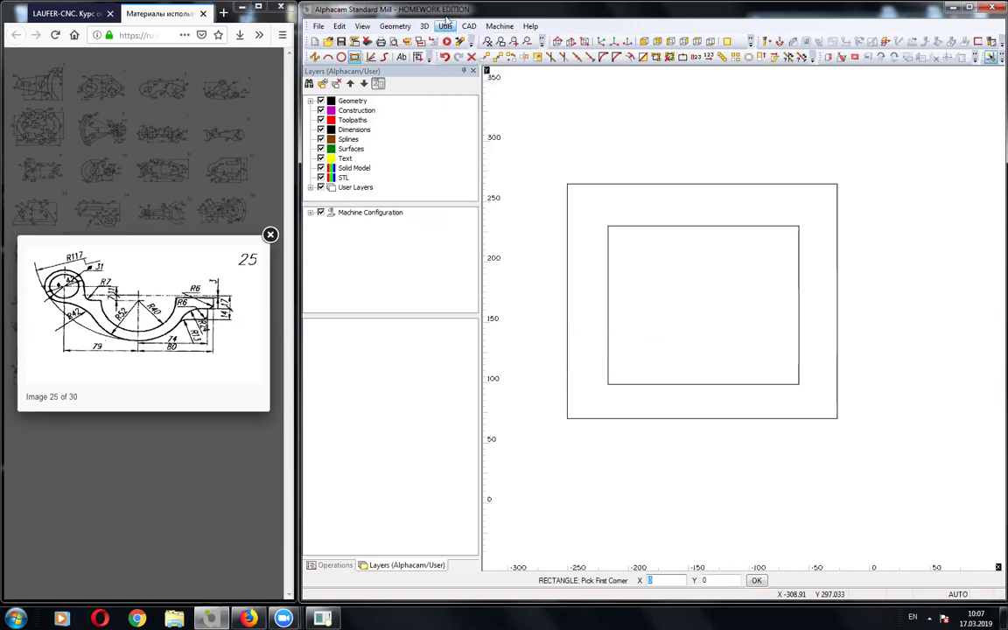
{"action": "left_click", "coordinate": [550, 154]}
{"action": "key", "text": "Escape"}
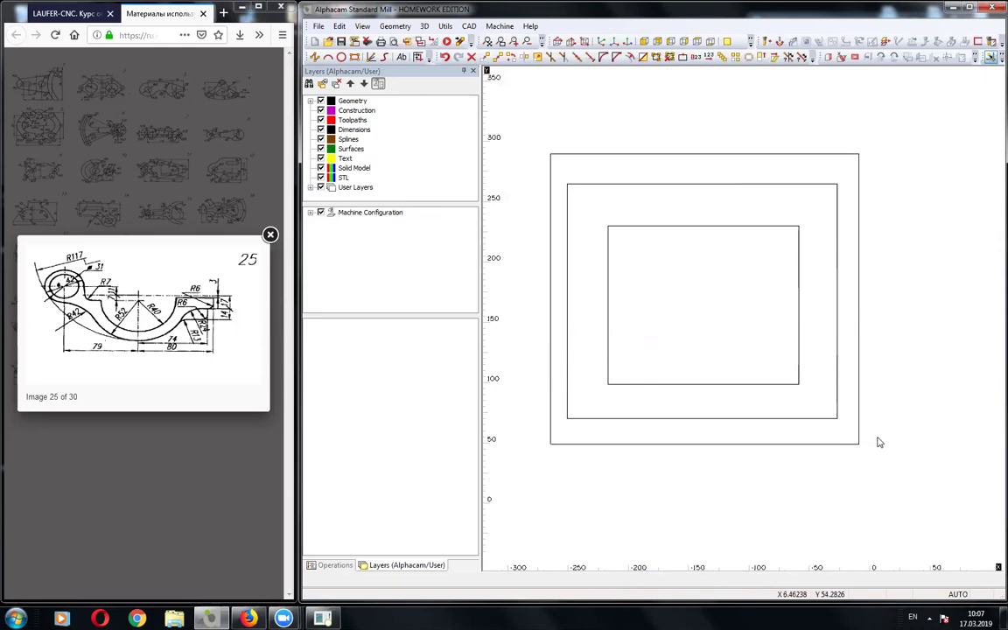
{"action": "scroll", "coordinate": [758, 319], "scroll_direction": "up", "scroll_amount": 2}
{"action": "scroll", "coordinate": [731, 282], "scroll_direction": "down", "scroll_amount": 2}
{"action": "scroll", "coordinate": [461, 196], "scroll_direction": "up", "scroll_amount": 1}
{"action": "scroll", "coordinate": [461, 196], "scroll_direction": "down", "scroll_amount": 1}
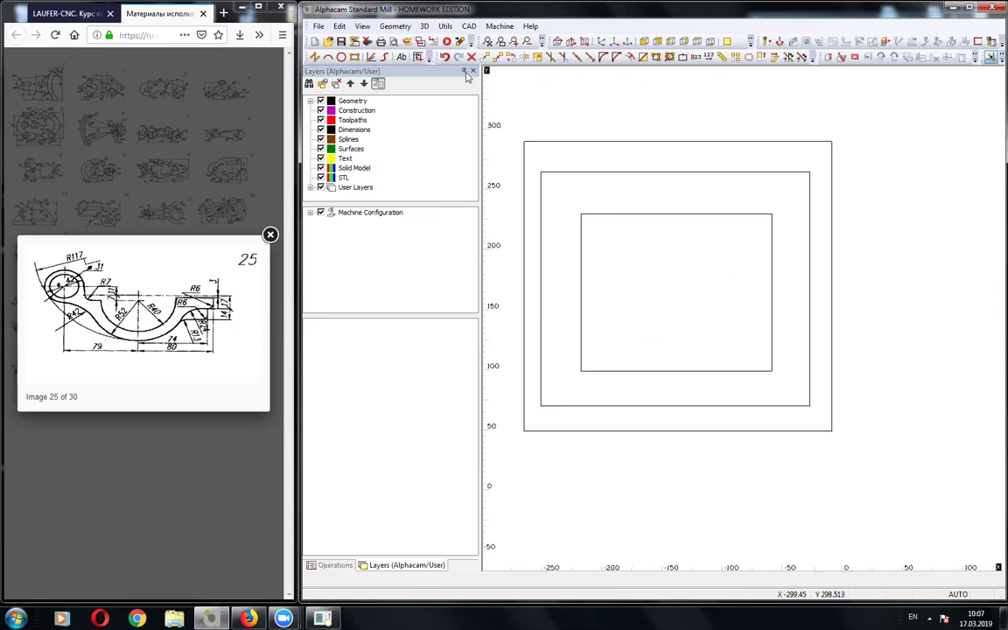
Start 3D > Set Materials on the outer rectangle, and close the reference browser with both tabs.
{"action": "left_click", "coordinate": [394, 26]}
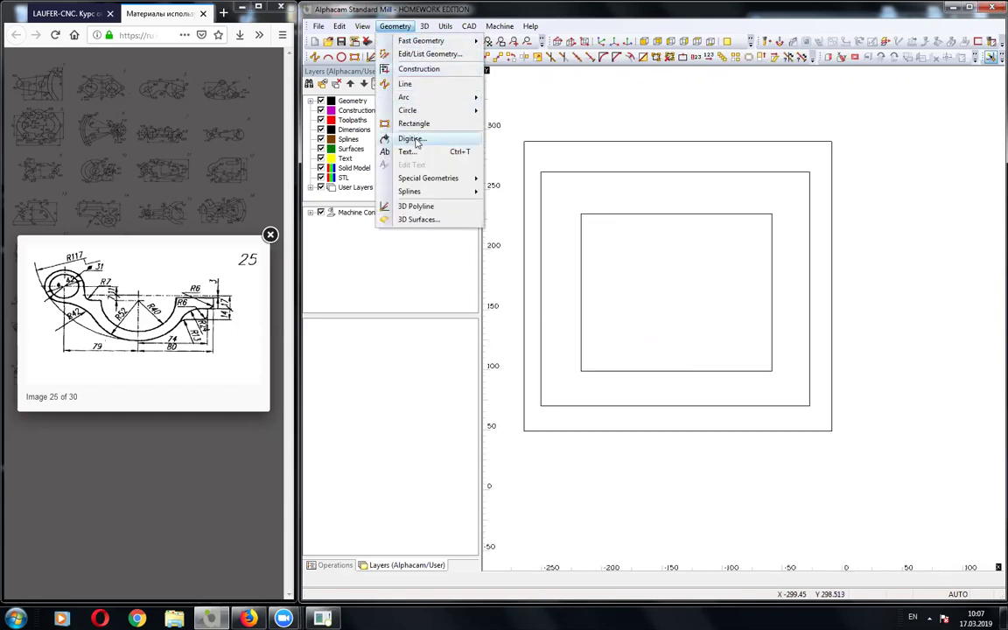
{"action": "left_click", "coordinate": [489, 149]}
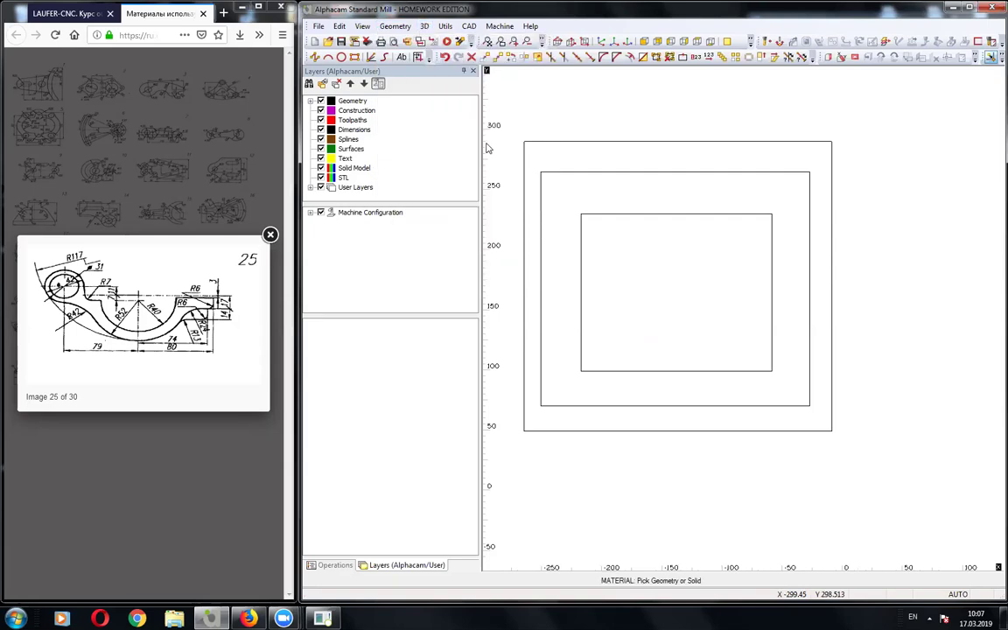
{"action": "left_click", "coordinate": [524, 149]}
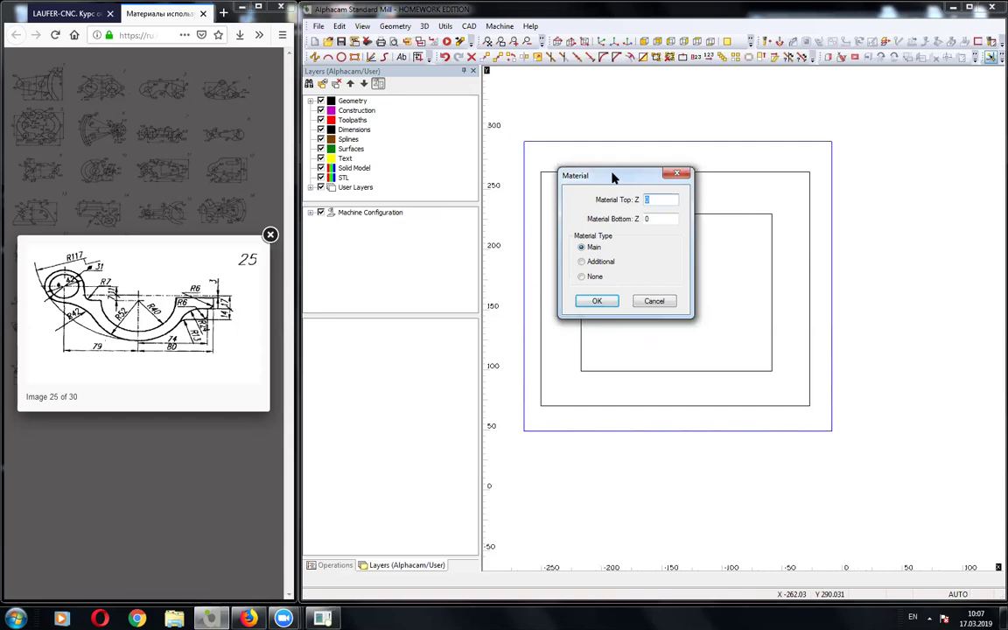
{"action": "left_click_drag", "start_coordinate": [613, 178], "coordinate": [592, 172]}
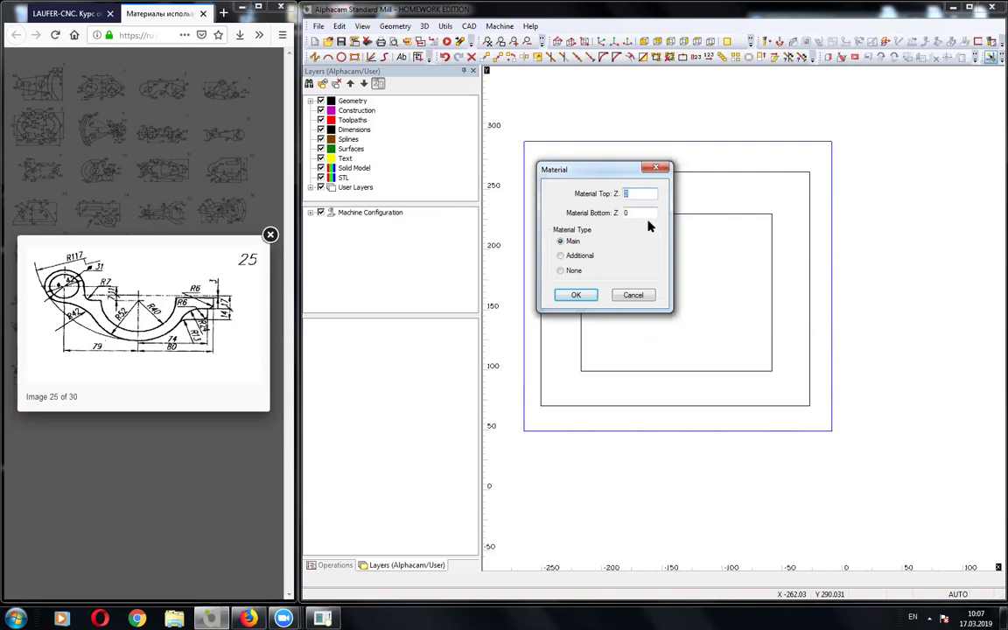
{"action": "left_click", "coordinate": [281, 7]}
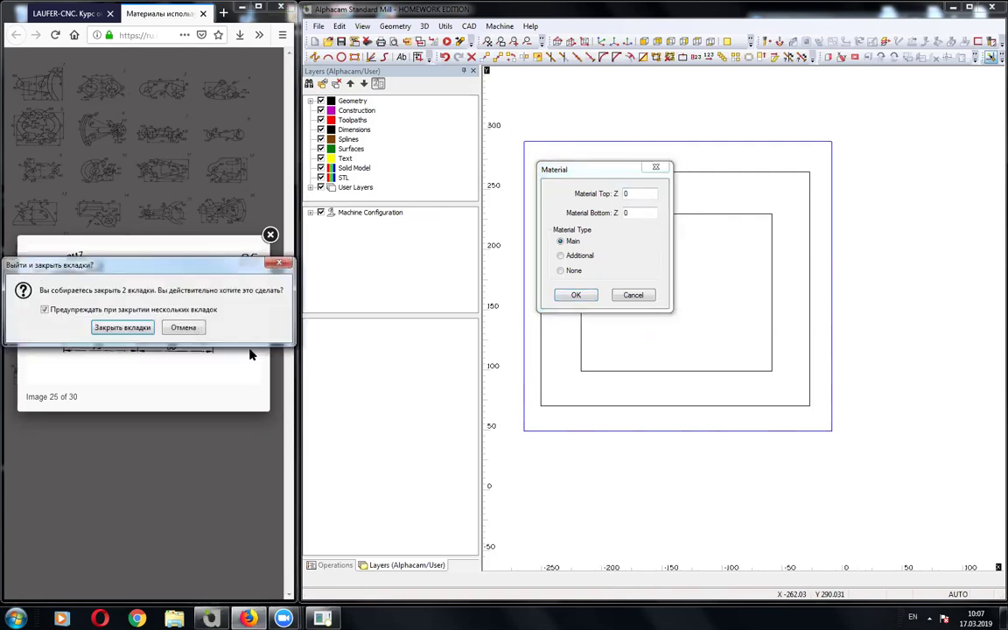
{"action": "left_click", "coordinate": [145, 328]}
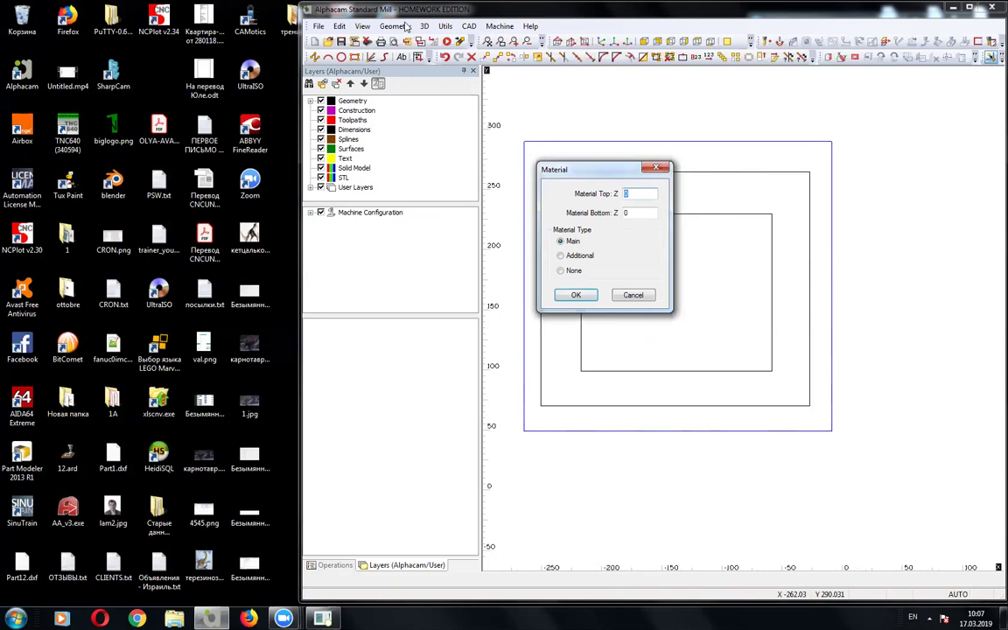
Set the outer rectangle's material bottom Z to -5 and view it isometrically.
{"action": "left_click", "coordinate": [656, 166]}
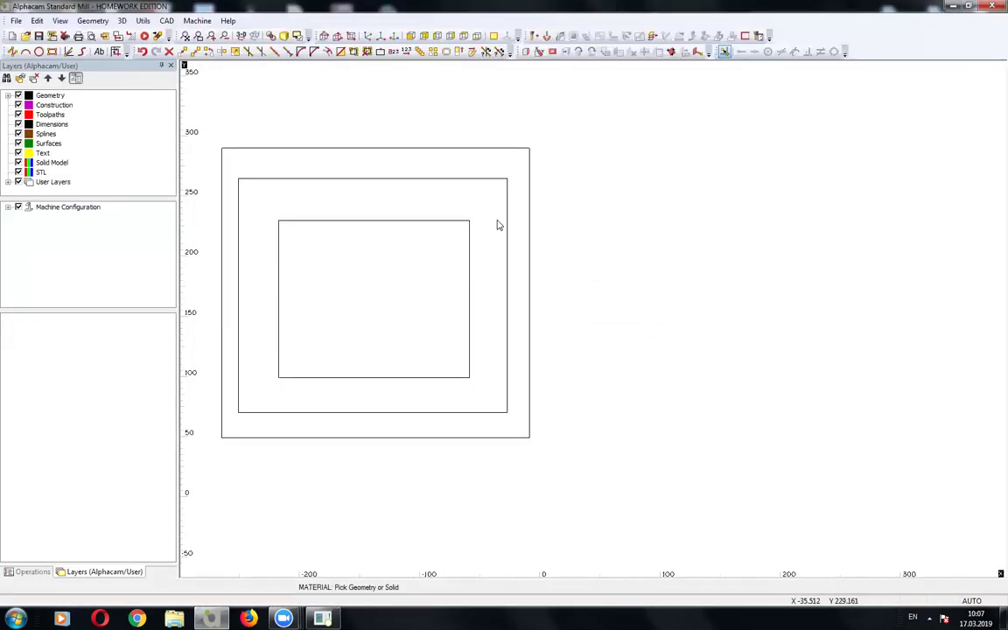
{"action": "left_click", "coordinate": [252, 149]}
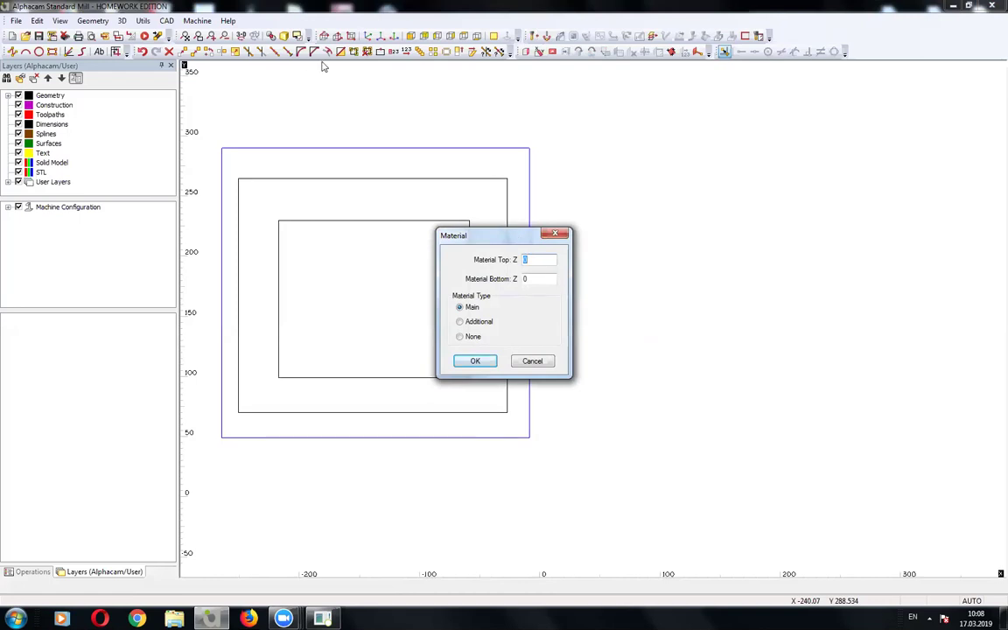
{"action": "key", "text": "Tab"}
{"action": "type", "text": "-5.5"}
{"action": "key", "text": "BackSpace"}
{"action": "key", "text": "BackSpace"}
{"action": "left_click", "coordinate": [484, 365]}
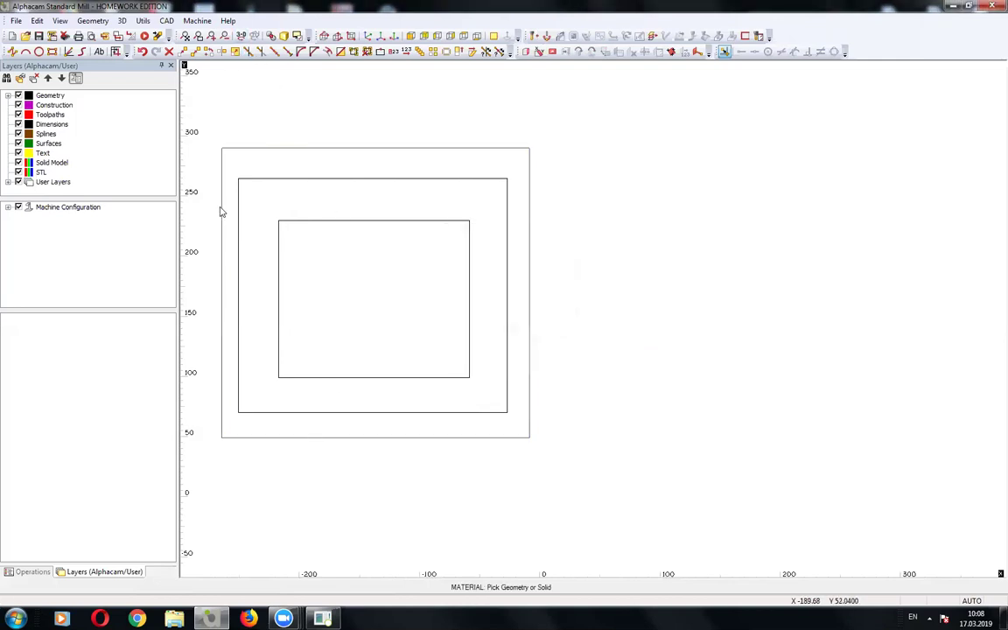
{"action": "left_click", "coordinate": [240, 36]}
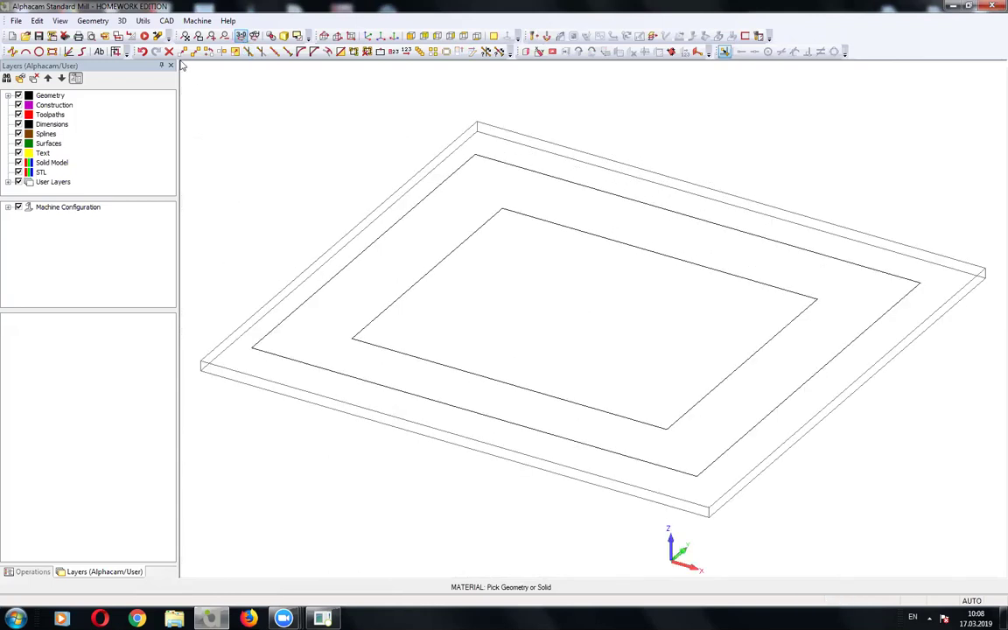
{"action": "right_click", "coordinate": [358, 137]}
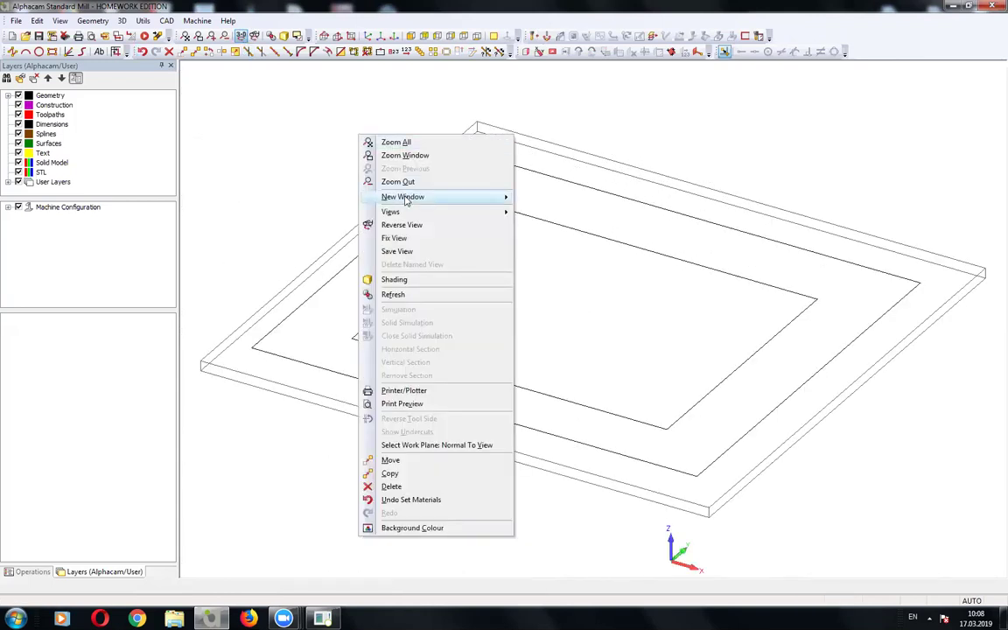
{"action": "mouse_move", "coordinate": [438, 212]}
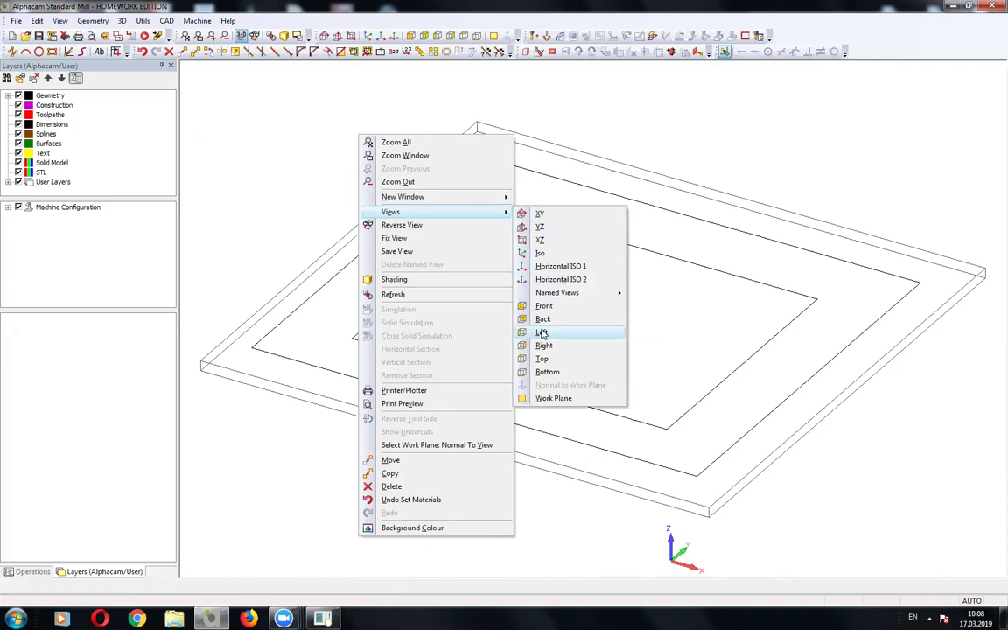
{"action": "left_click", "coordinate": [285, 28]}
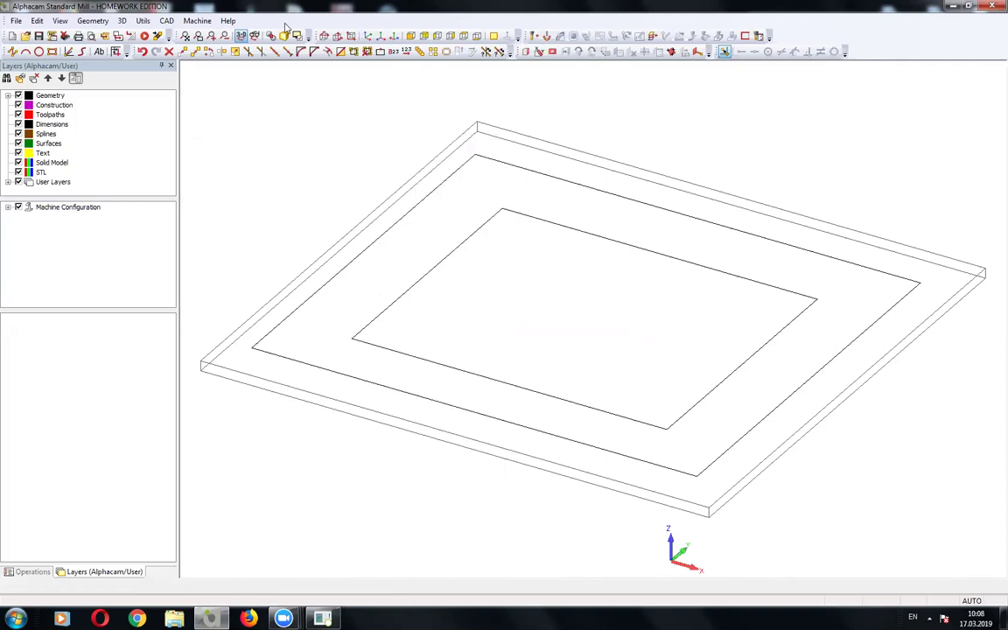
{"action": "left_click", "coordinate": [284, 36]}
{"action": "left_click", "coordinate": [285, 39]}
{"action": "left_click", "coordinate": [285, 39]}
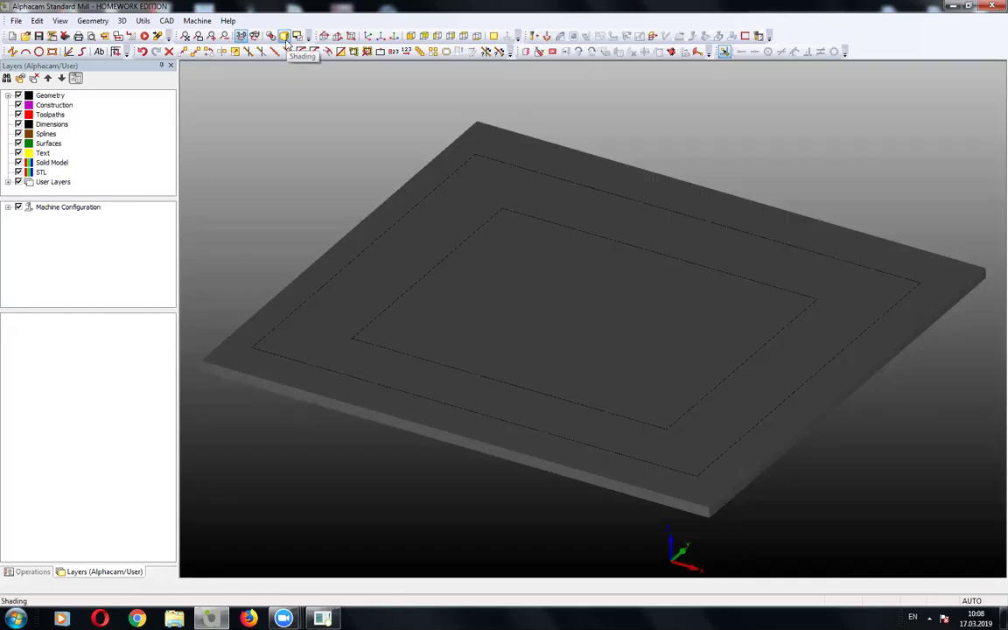
{"action": "left_click", "coordinate": [286, 40]}
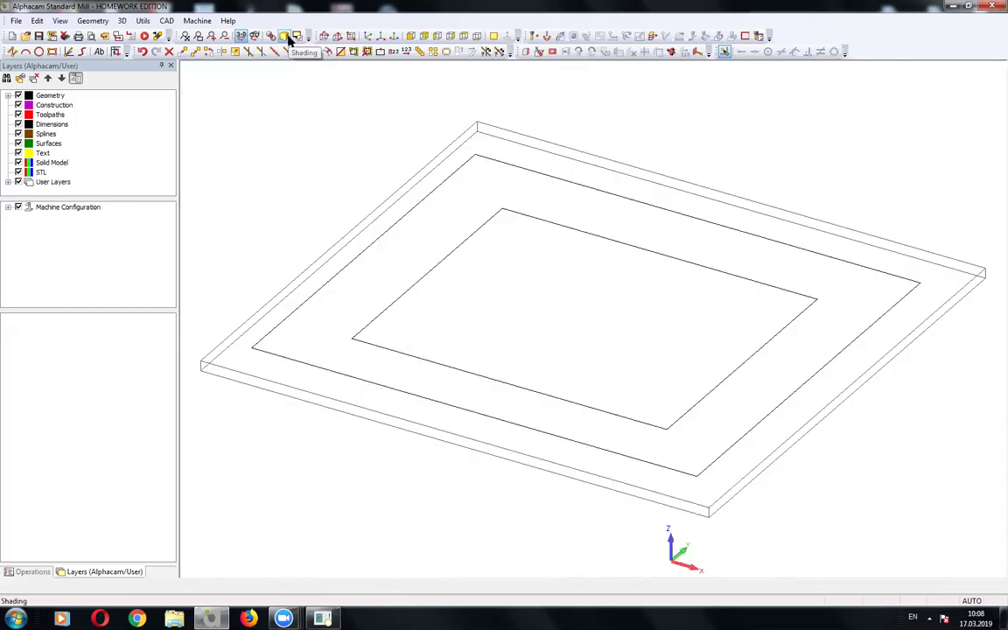
{"action": "left_click", "coordinate": [288, 37]}
{"action": "left_click", "coordinate": [295, 36]}
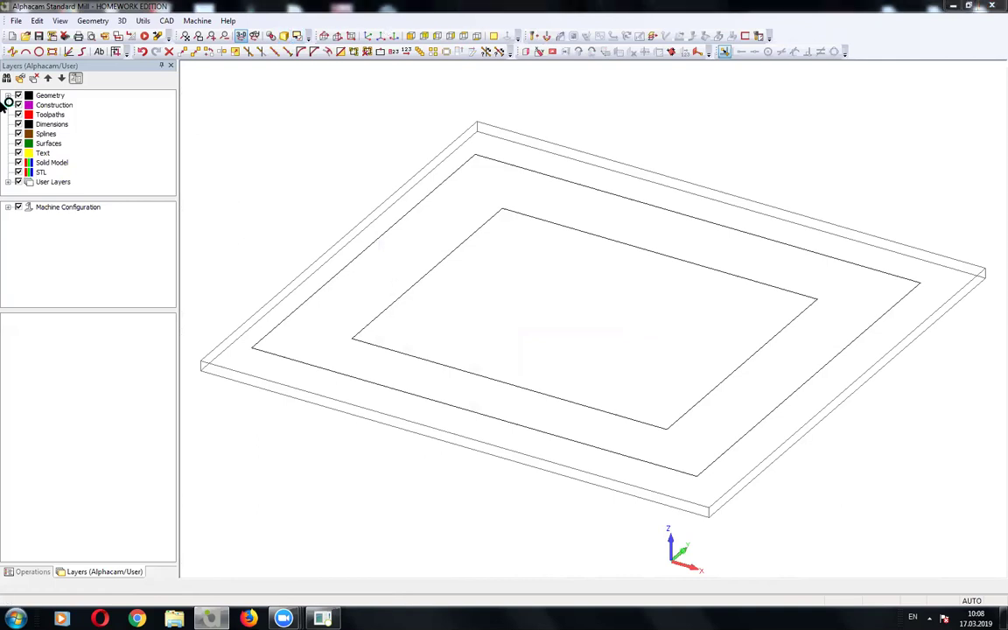
Browse the File and 3D menus without choosing a command, then show the Utils menu.
{"action": "left_click", "coordinate": [18, 21]}
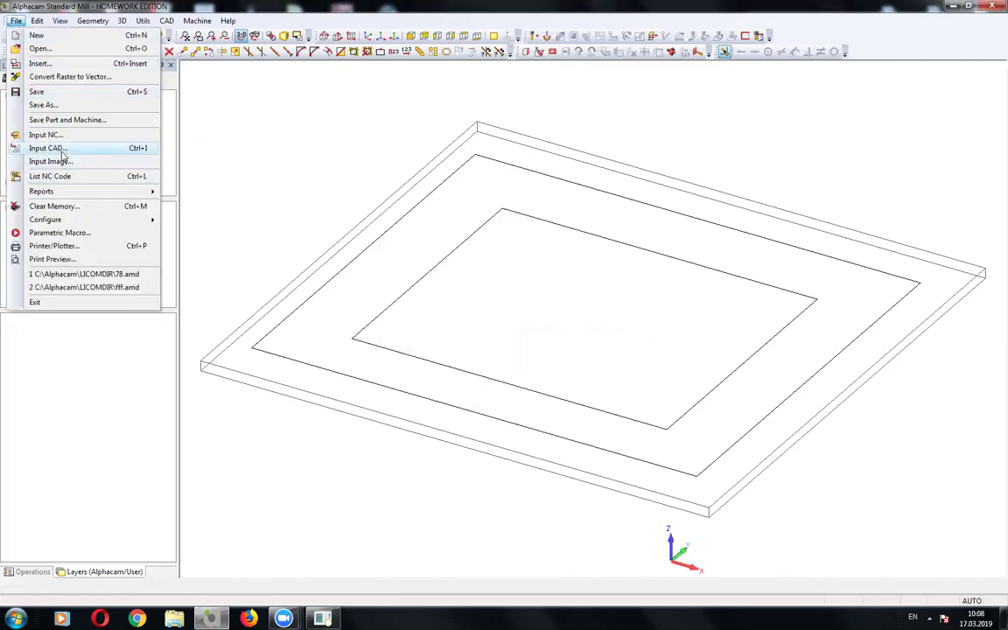
{"action": "left_click", "coordinate": [62, 150]}
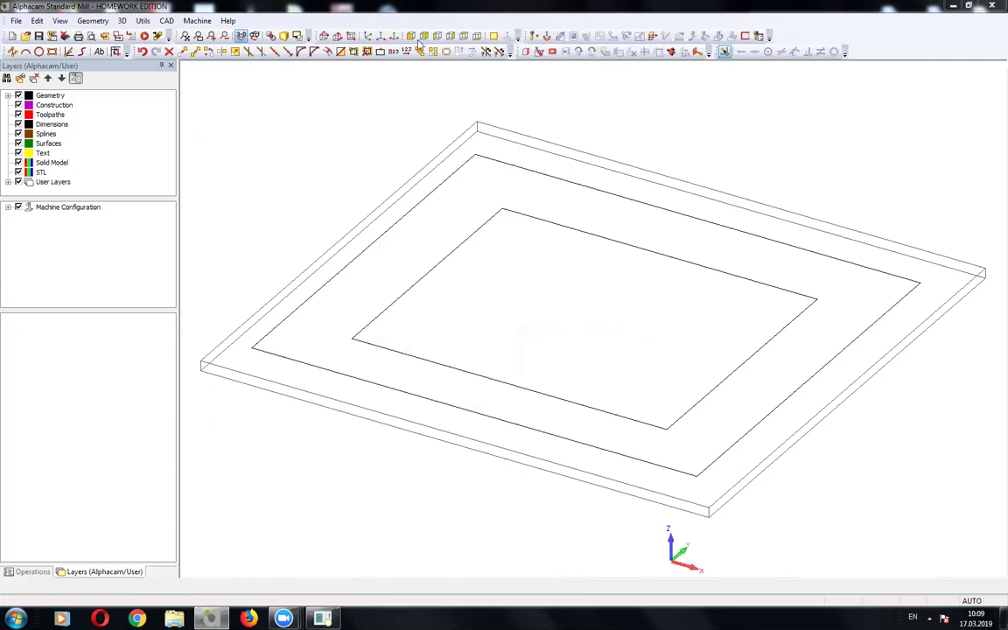
{"action": "left_click", "coordinate": [122, 21]}
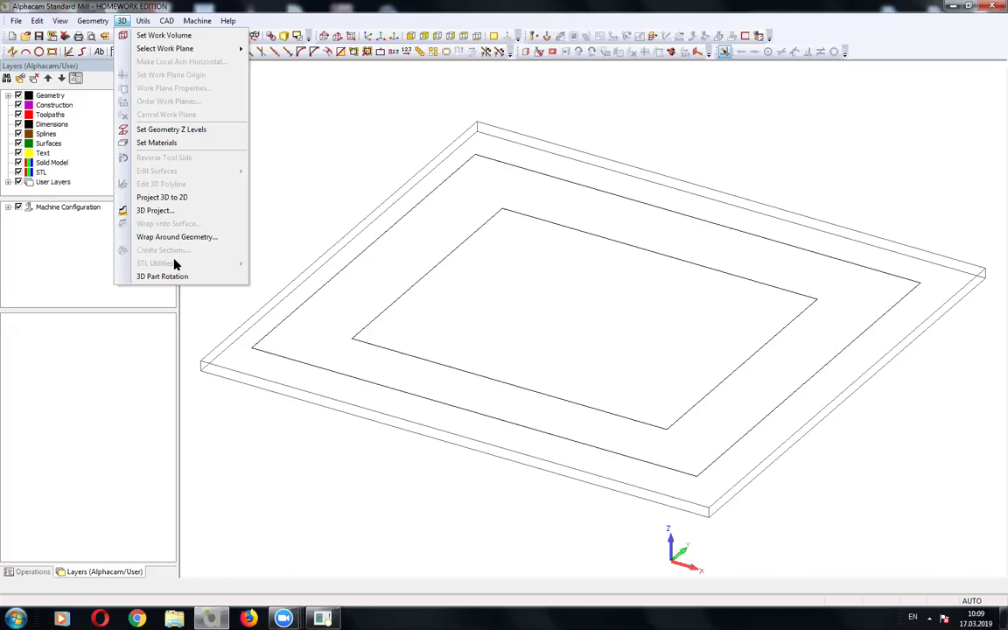
{"action": "left_click", "coordinate": [329, 197]}
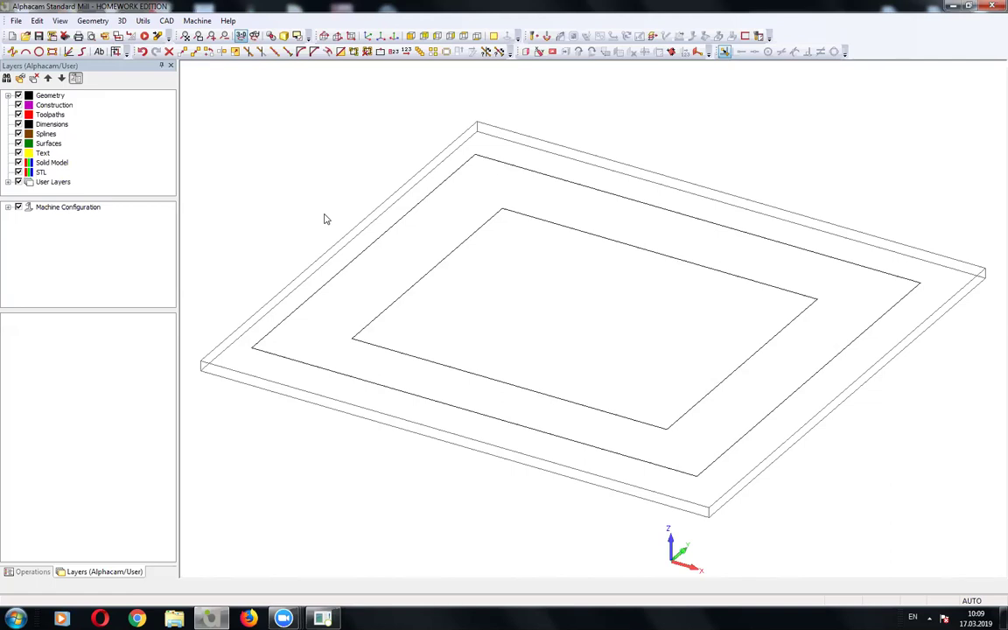
{"action": "left_click", "coordinate": [144, 21]}
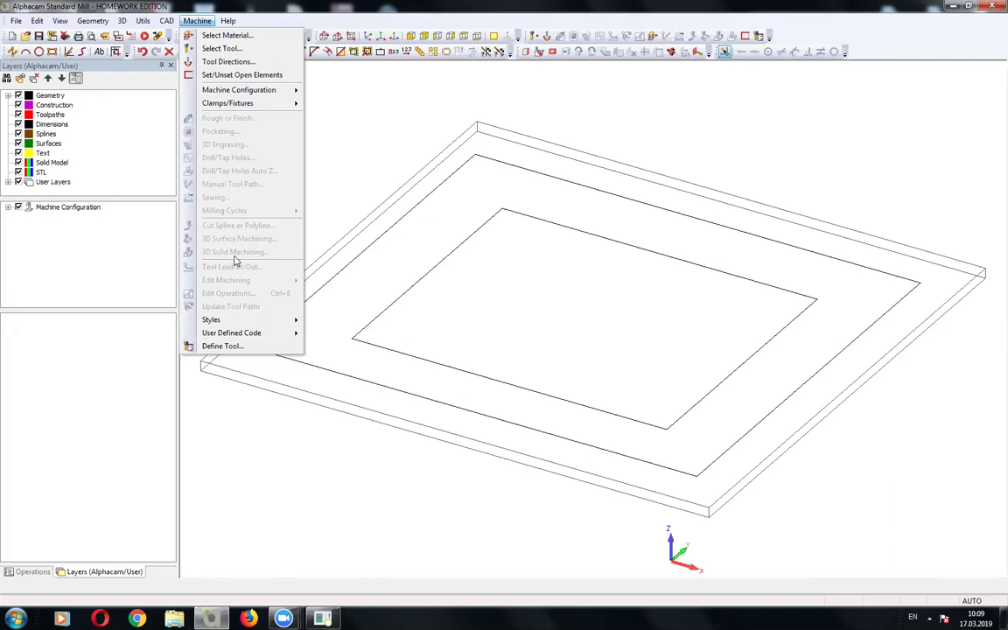
Dismiss the Machine menu, briefly reopen and close it, and zoom out on the plate.
{"action": "left_click", "coordinate": [451, 280]}
{"action": "left_click", "coordinate": [194, 22]}
{"action": "left_click", "coordinate": [441, 279]}
{"action": "scroll", "coordinate": [439, 280], "scroll_direction": "down", "scroll_amount": 2}
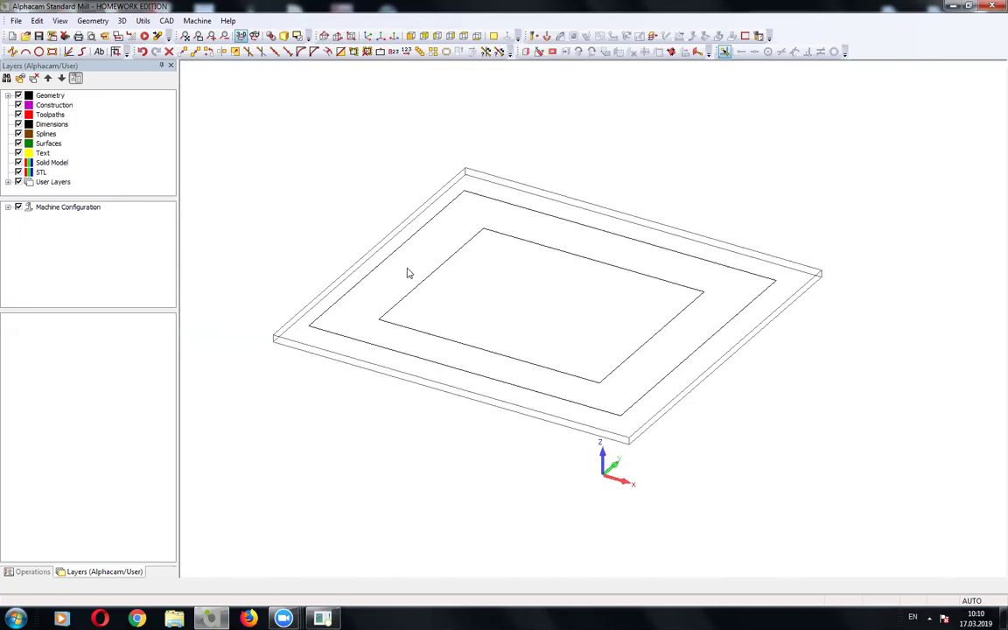
Orbit and zoom around the plate, toggling shaded display on and back to wireframe.
{"action": "middle_click_drag", "start_coordinate": [407, 274], "coordinate": [624, 428], "text": "shift"}
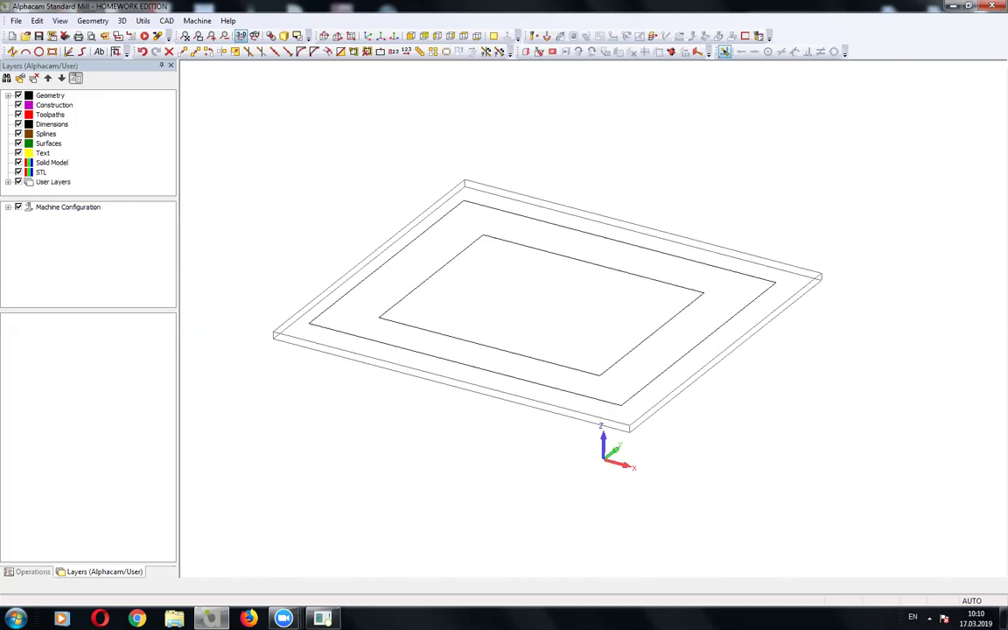
{"action": "scroll", "coordinate": [533, 297], "scroll_direction": "down", "scroll_amount": 2}
{"action": "scroll", "coordinate": [532, 288], "scroll_direction": "down", "scroll_amount": 2}
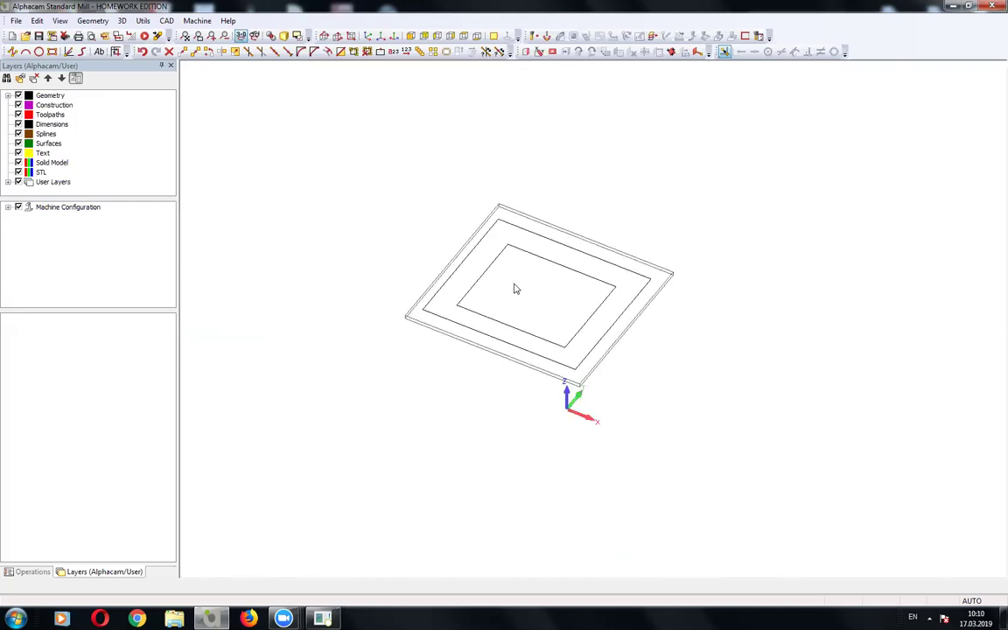
{"action": "scroll", "coordinate": [517, 287], "scroll_direction": "up", "scroll_amount": 2}
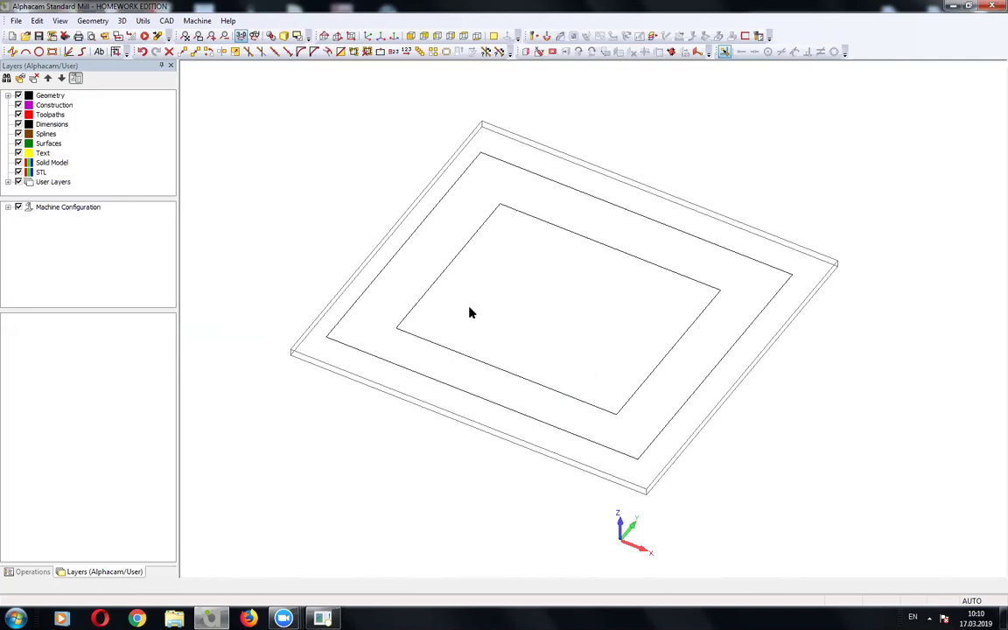
{"action": "middle_click_drag", "start_coordinate": [468, 312], "coordinate": [378, 103], "text": "shift"}
{"action": "left_click", "coordinate": [283, 35]}
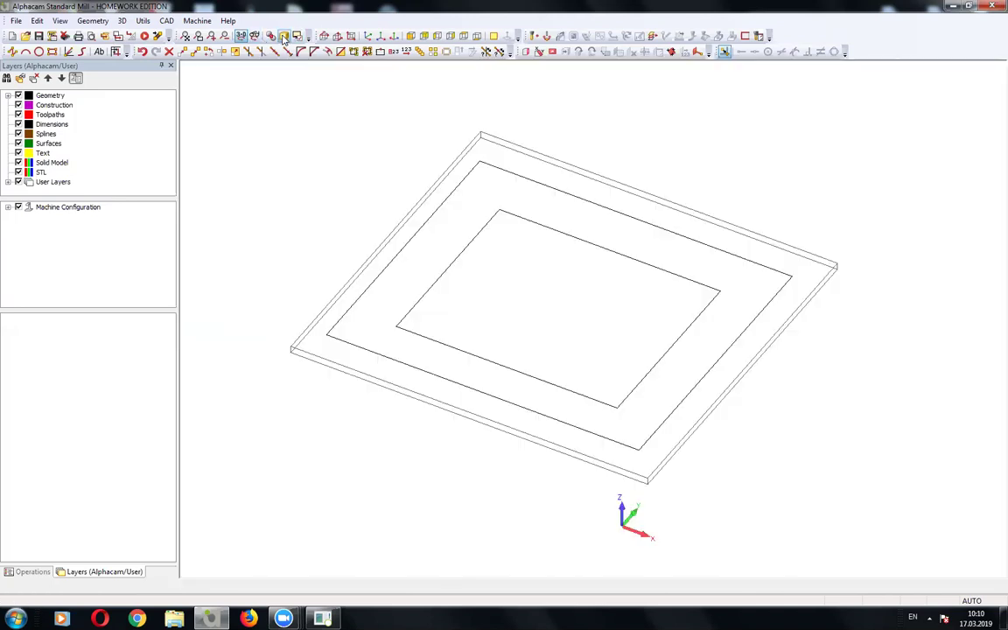
{"action": "left_click", "coordinate": [282, 36]}
{"action": "scroll", "coordinate": [344, 321], "scroll_direction": "down", "scroll_amount": 2}
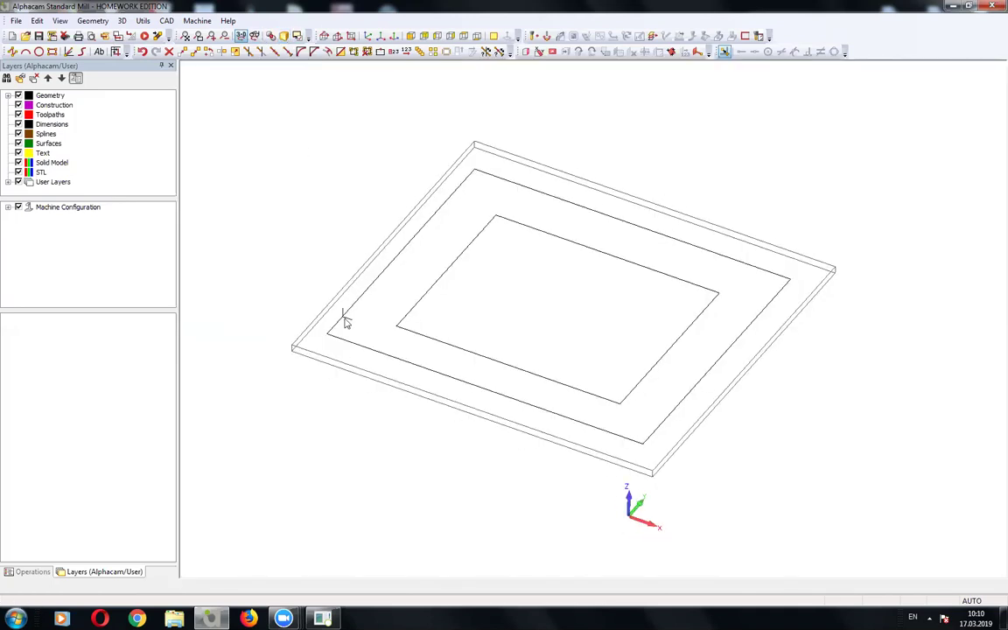
{"action": "scroll", "coordinate": [333, 341], "scroll_direction": "down", "scroll_amount": 2}
Orbit the plate edge-on and back to a tilted top-down view, then show the Geometry menu.
{"action": "right_click", "coordinate": [315, 350]}
{"action": "key", "text": "Escape"}
{"action": "scroll", "coordinate": [308, 359], "scroll_direction": "up", "scroll_amount": 3}
{"action": "scroll", "coordinate": [281, 315], "scroll_direction": "up", "scroll_amount": 1}
{"action": "scroll", "coordinate": [281, 315], "scroll_direction": "down", "scroll_amount": 1}
{"action": "scroll", "coordinate": [281, 315], "scroll_direction": "down", "scroll_amount": 3}
{"action": "middle_click_drag", "start_coordinate": [560, 350], "coordinate": [560, 289]}
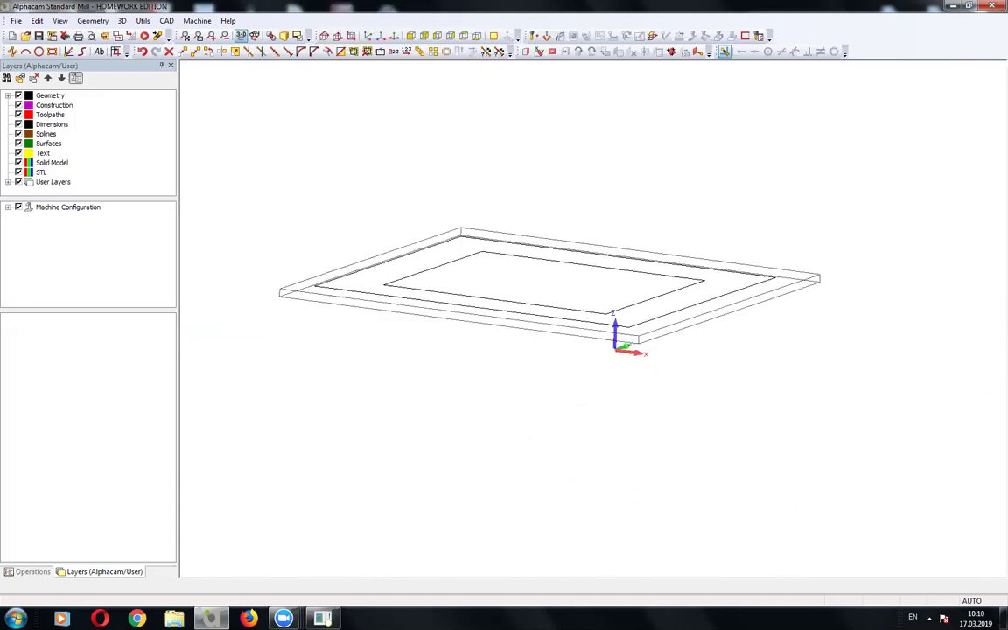
{"action": "middle_click_drag", "start_coordinate": [322, 292], "coordinate": [333, 241]}
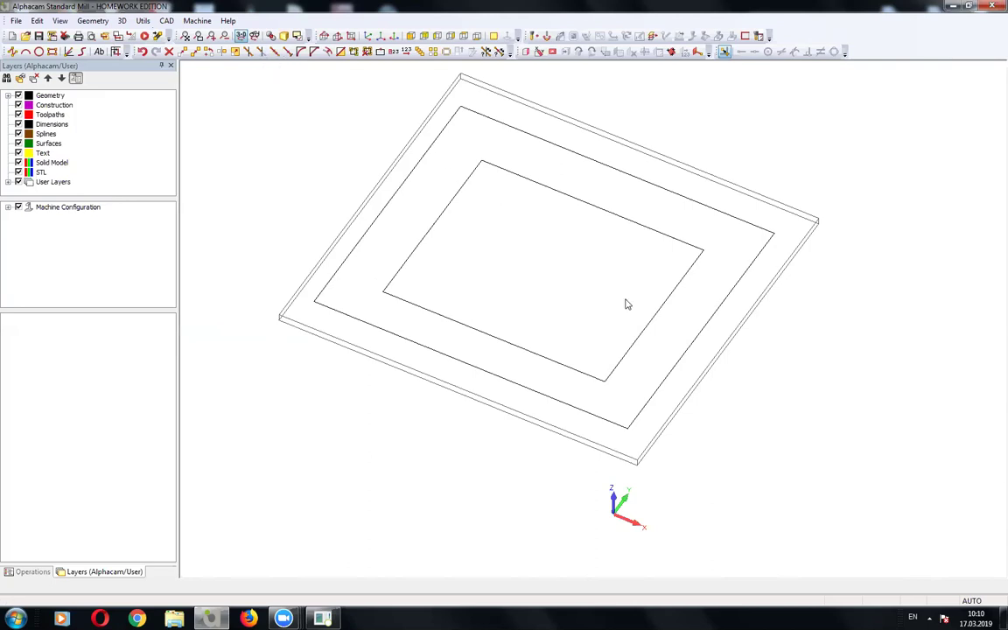
{"action": "scroll", "coordinate": [612, 302], "scroll_direction": "down", "scroll_amount": 2}
{"action": "scroll", "coordinate": [464, 191], "scroll_direction": "up", "scroll_amount": 2}
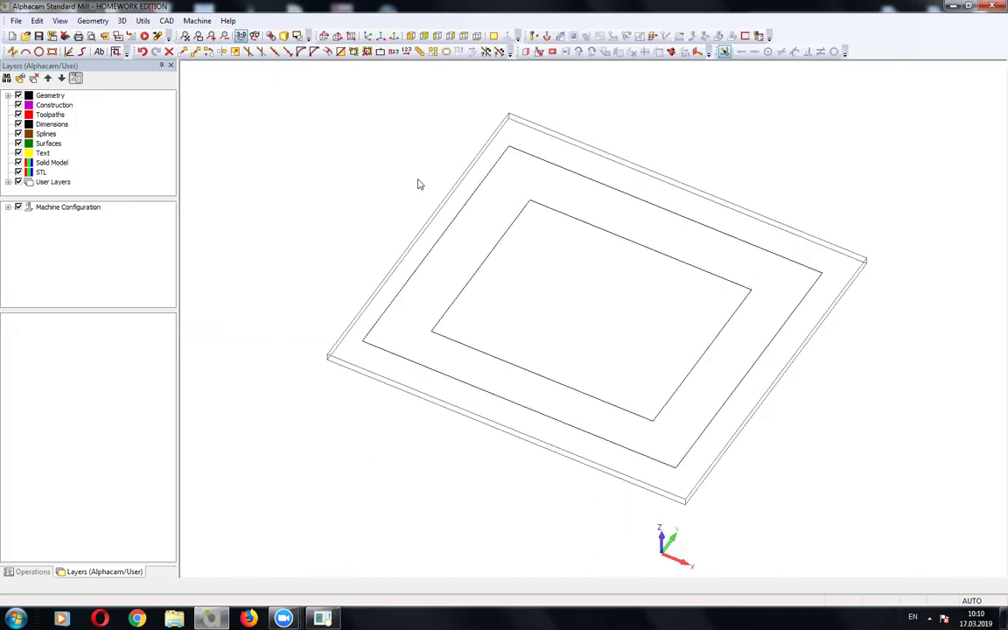
{"action": "left_click", "coordinate": [96, 20]}
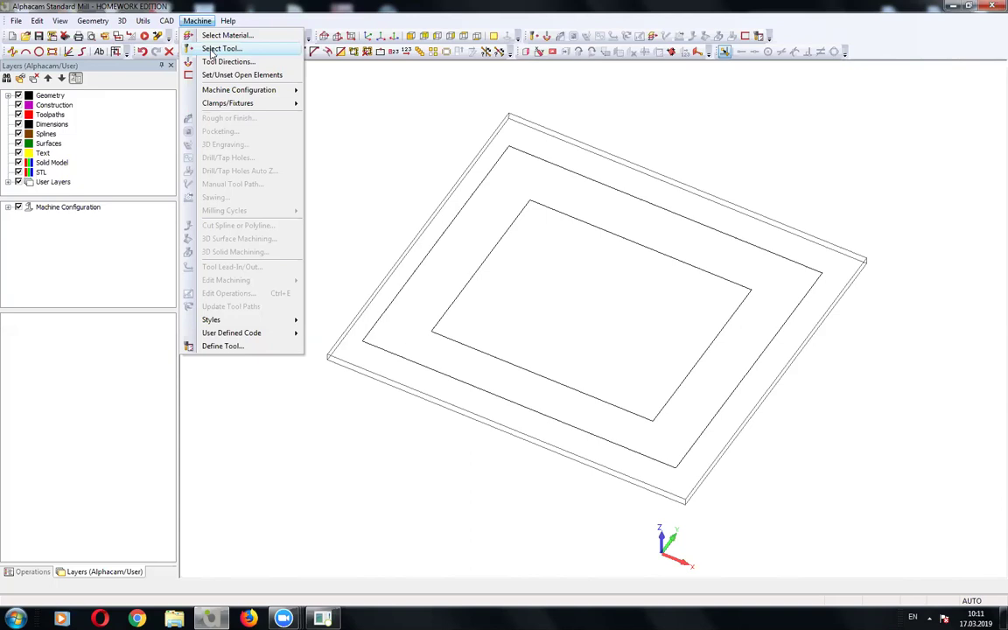
Open the Select Tool library, move it left, and toggle the Inch and Metric folders.
{"action": "left_click", "coordinate": [215, 50]}
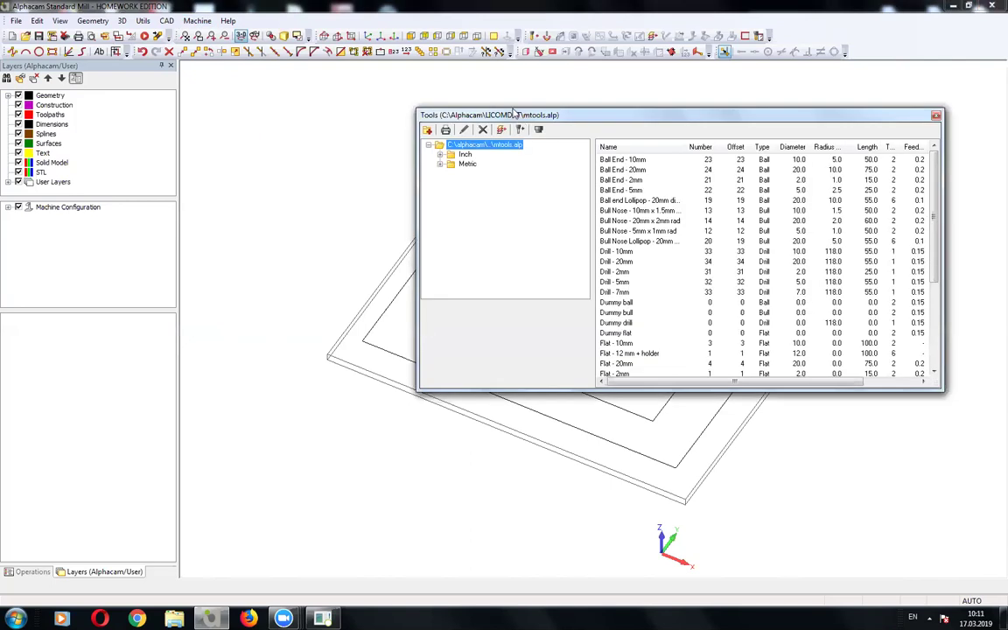
{"action": "left_click_drag", "start_coordinate": [515, 112], "coordinate": [169, 98]}
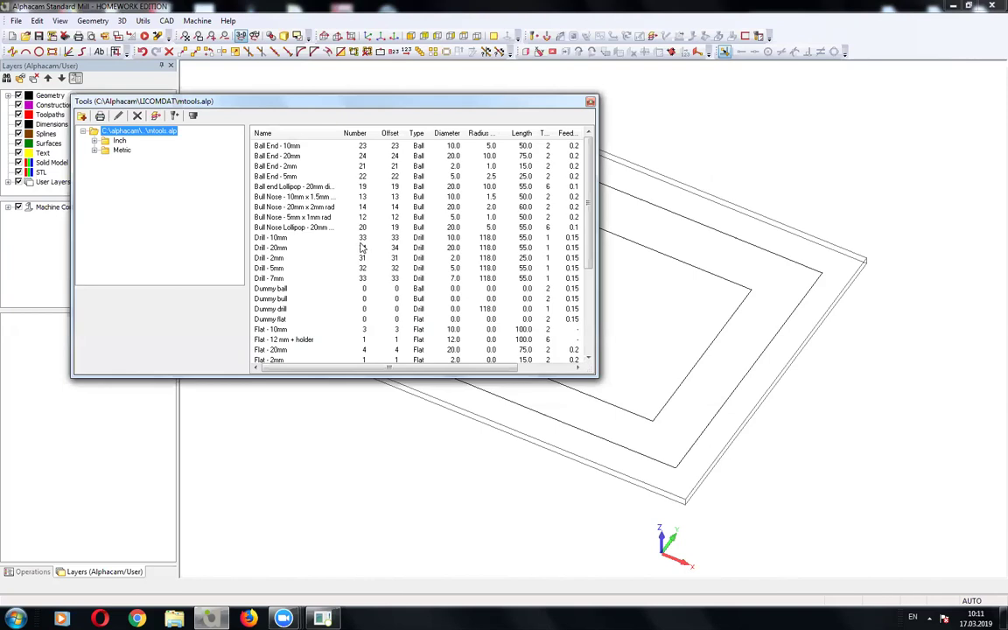
{"action": "left_click", "coordinate": [93, 150]}
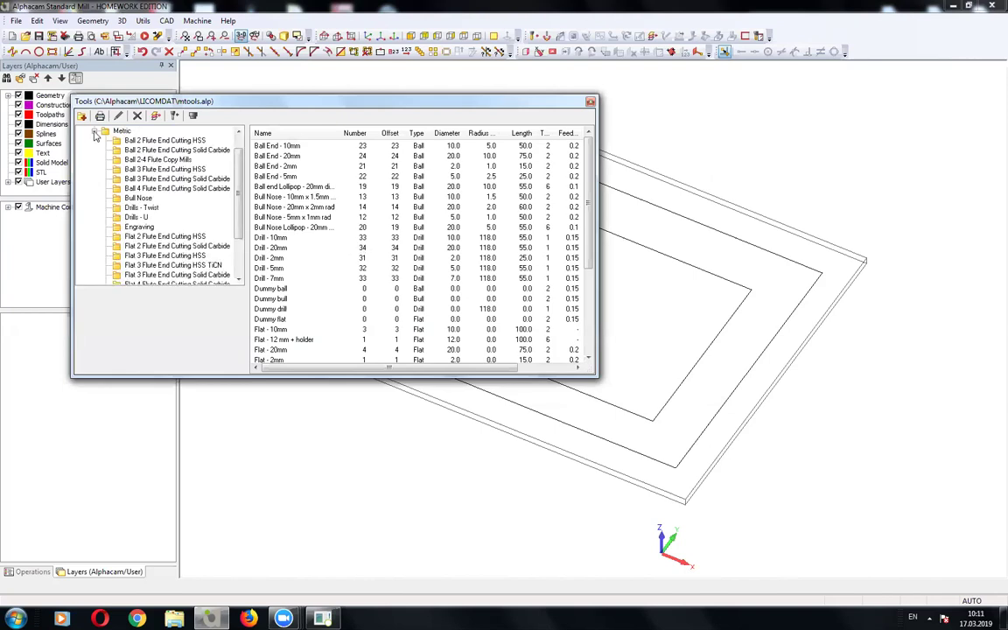
{"action": "left_click", "coordinate": [95, 132]}
{"action": "left_click", "coordinate": [88, 140]}
{"action": "left_click", "coordinate": [94, 132]}
{"action": "left_click", "coordinate": [92, 140]}
{"action": "left_click", "coordinate": [94, 131]}
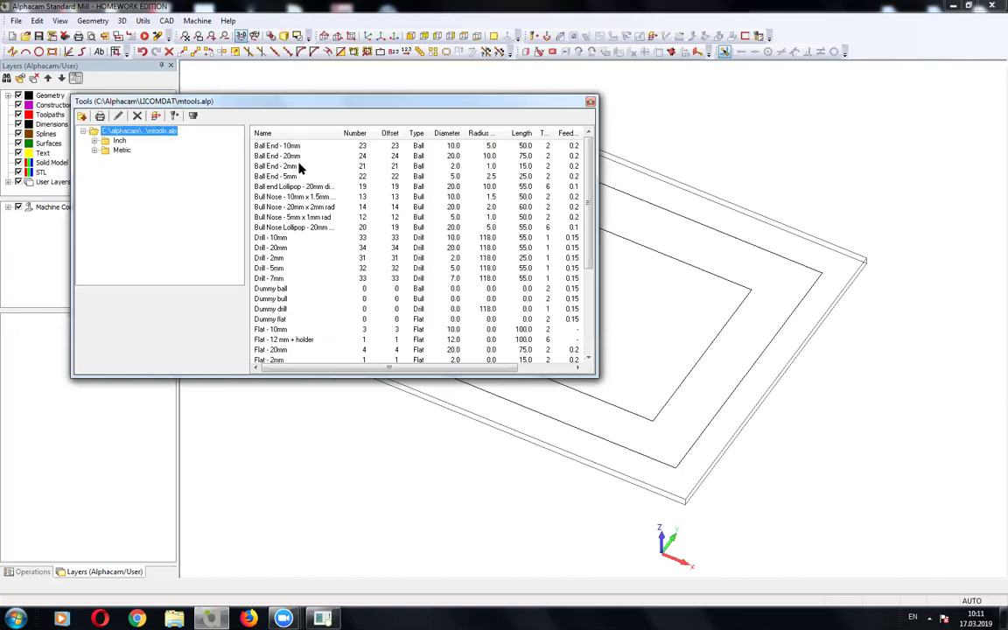
{"action": "mouse_move", "coordinate": [424, 368]}
{"action": "left_mouse_down"}
{"action": "mouse_move", "coordinate": [479, 369]}
{"action": "mouse_move", "coordinate": [407, 369]}
{"action": "left_mouse_up"}
Re-expand and collapse the Inch folders, then expand the Metric folder.
{"action": "left_click", "coordinate": [103, 143]}
{"action": "left_click", "coordinate": [95, 141]}
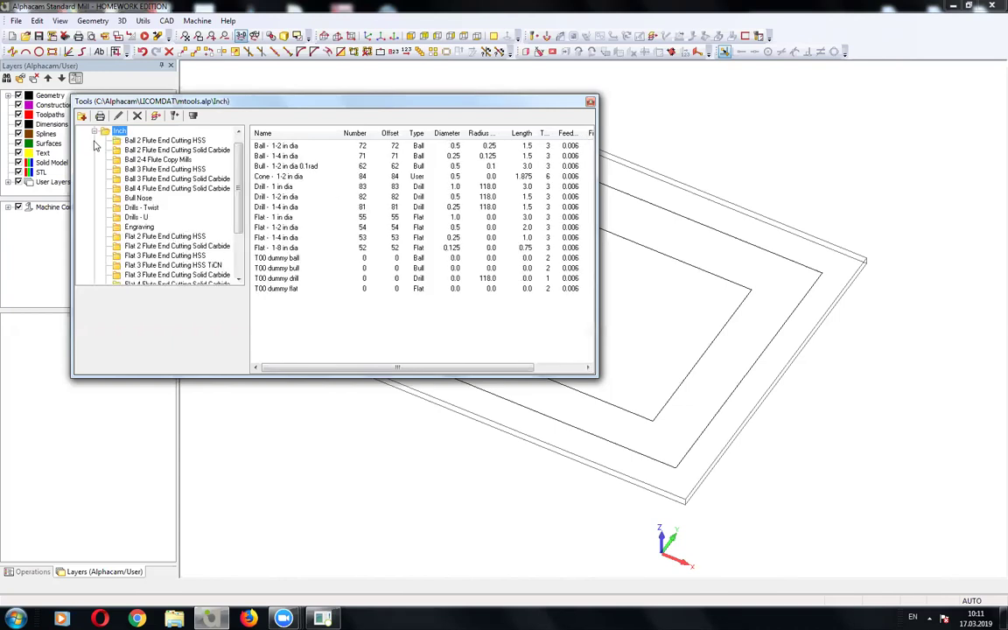
{"action": "left_click", "coordinate": [94, 130]}
{"action": "left_click", "coordinate": [95, 141]}
{"action": "scroll", "coordinate": [144, 142], "scroll_direction": "up", "scroll_amount": 1}
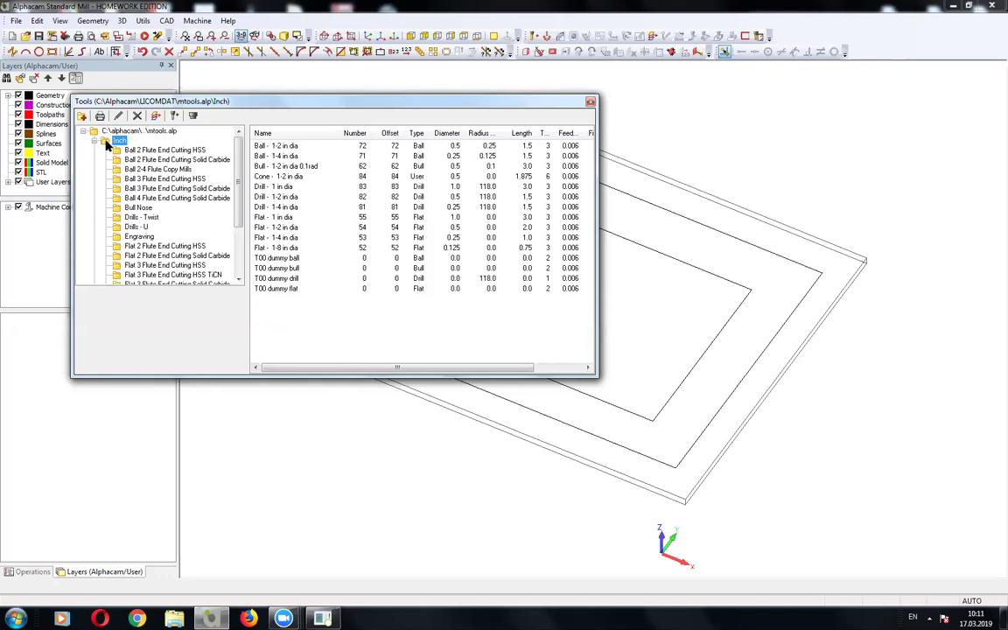
{"action": "left_click", "coordinate": [94, 140]}
{"action": "double_click", "coordinate": [105, 151]}
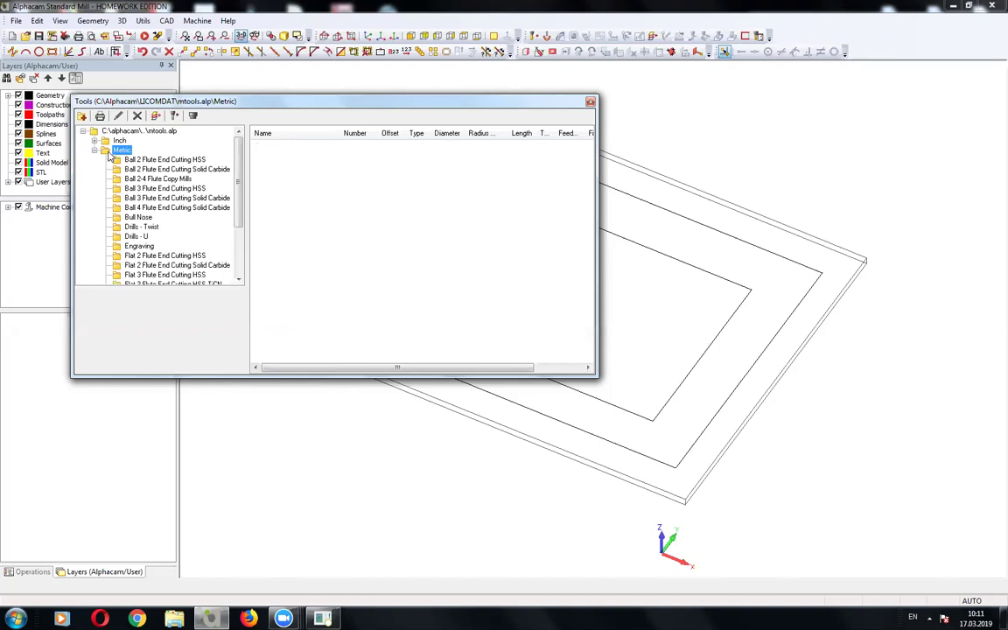
Browse the Ball 2 Flute and Ball 3 Flute End Cutting HSS tools, then re-expand Metric.
{"action": "left_click", "coordinate": [129, 159]}
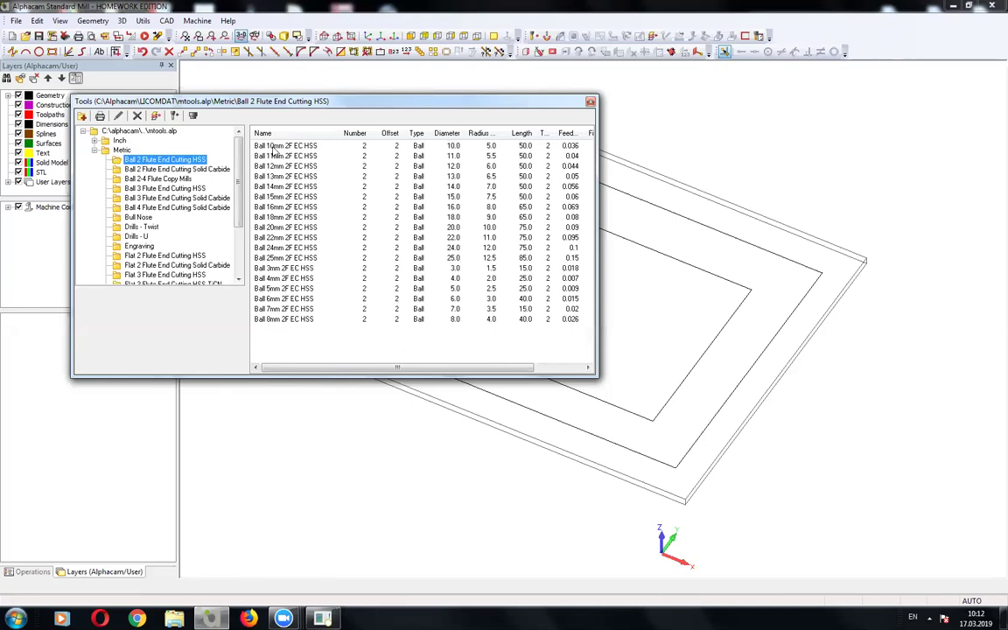
{"action": "left_click", "coordinate": [165, 188]}
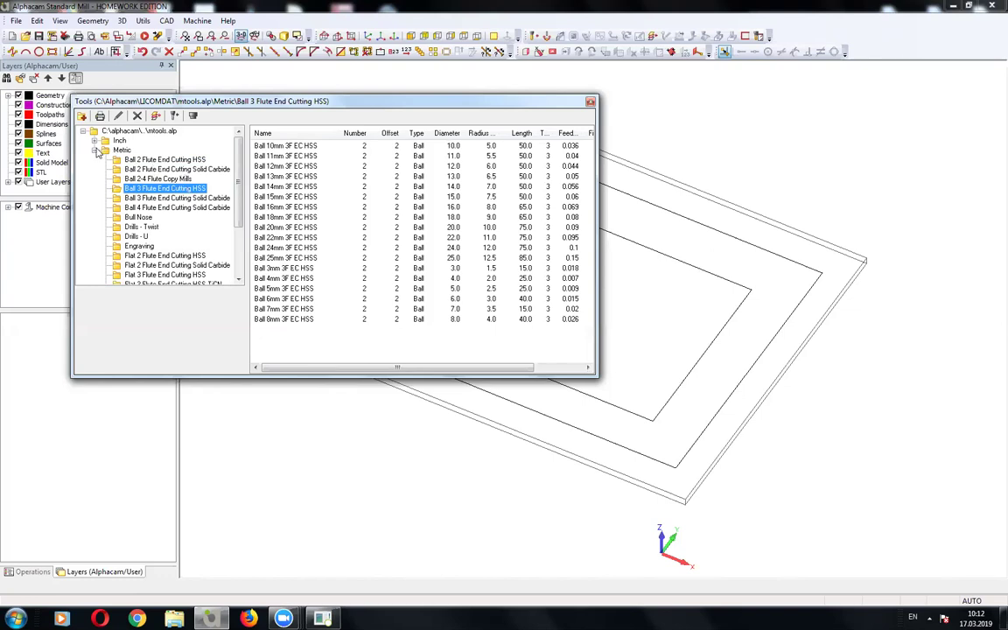
{"action": "left_click", "coordinate": [94, 150]}
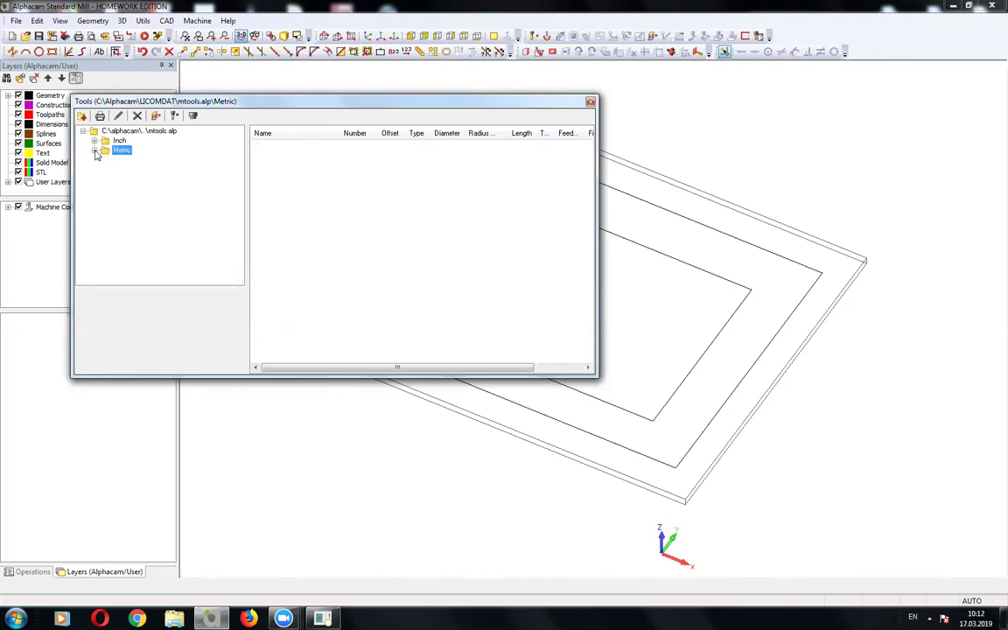
{"action": "left_click", "coordinate": [94, 150]}
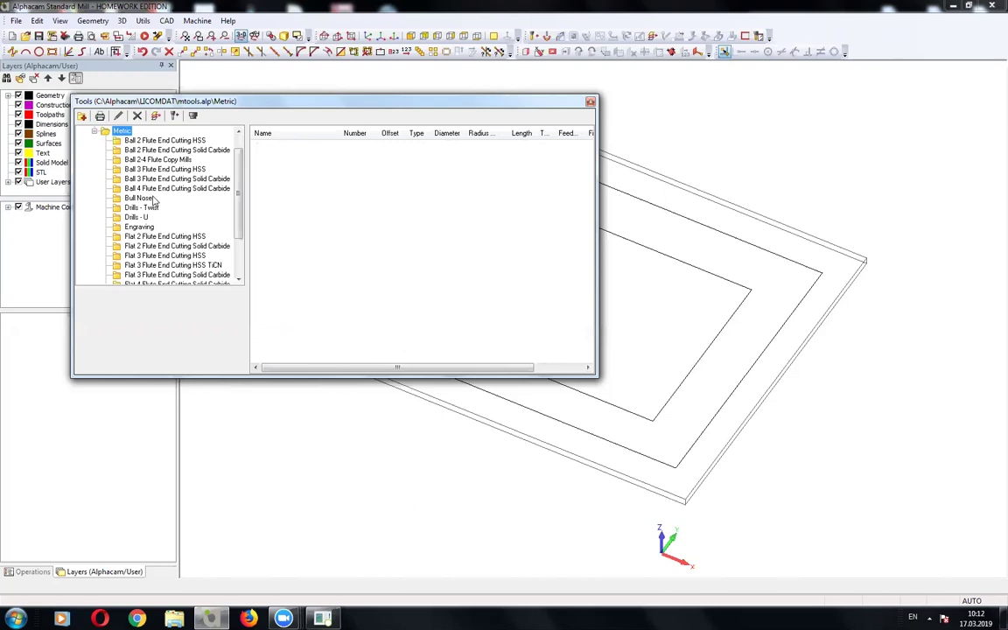
List the Metric Flat 2 Flute End Cutting HSS tools and reposition the Tools dialog.
{"action": "left_click", "coordinate": [162, 236]}
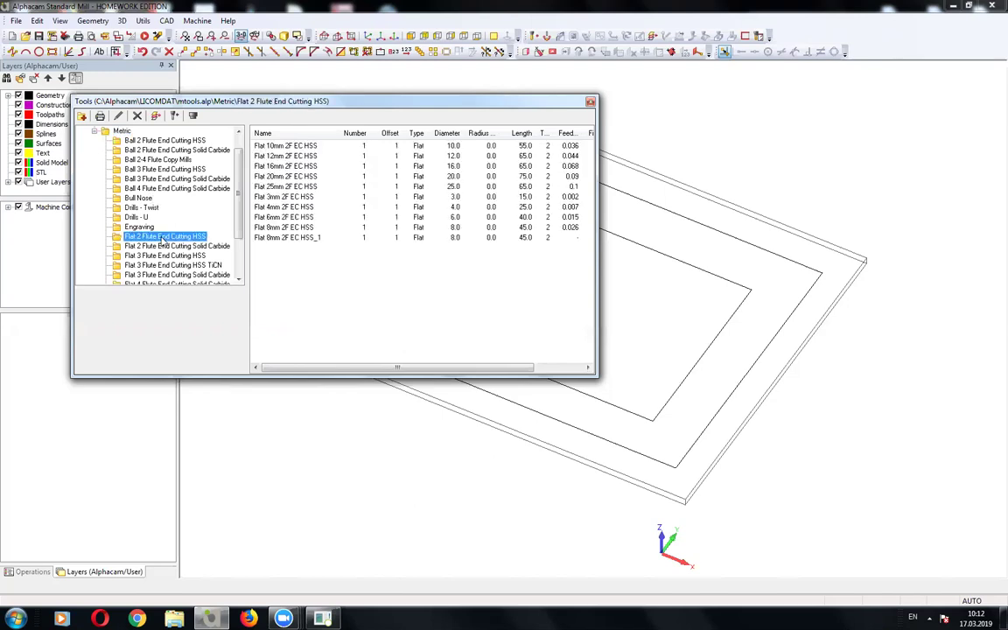
{"action": "scroll", "coordinate": [234, 235], "scroll_direction": "down", "scroll_amount": 1}
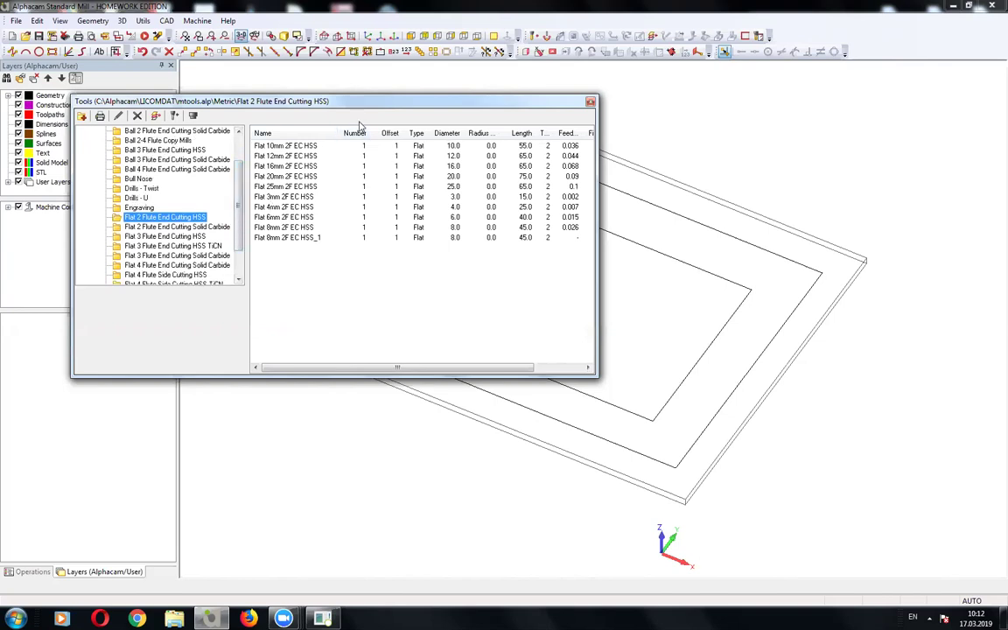
{"action": "left_click_drag", "start_coordinate": [358, 101], "coordinate": [299, 310]}
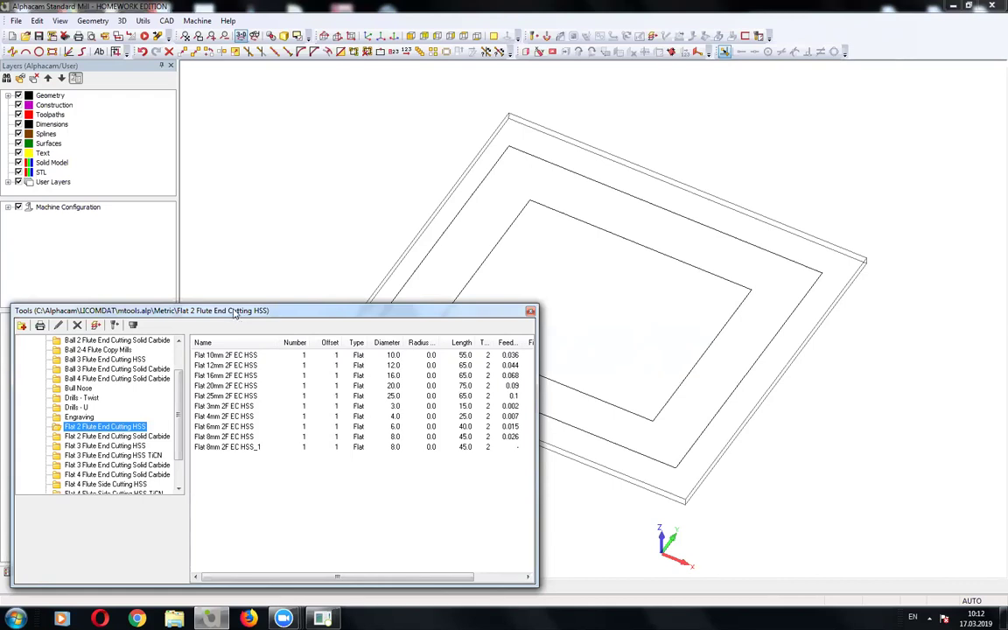
{"action": "left_click_drag", "start_coordinate": [237, 315], "coordinate": [306, 209]}
{"action": "scroll", "coordinate": [258, 256], "scroll_direction": "up", "scroll_amount": 1}
Scroll the Flat 2 Flute End Cutting HSS list to bring the 8mm entries into view.
{"action": "scroll", "coordinate": [258, 255], "scroll_direction": "down", "scroll_amount": 1}
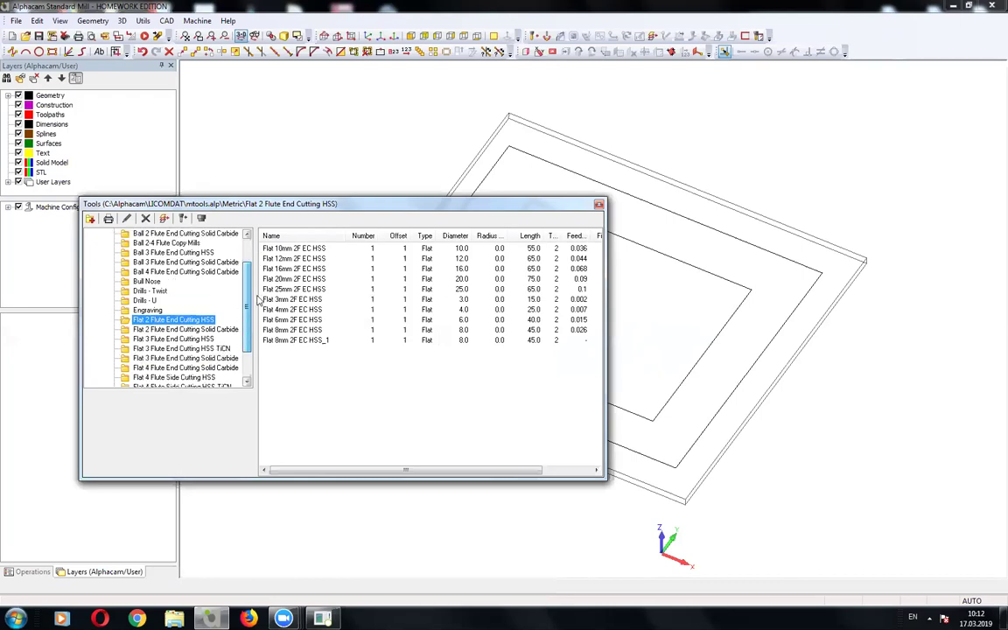
{"action": "scroll", "coordinate": [258, 256], "scroll_direction": "down", "scroll_amount": 2}
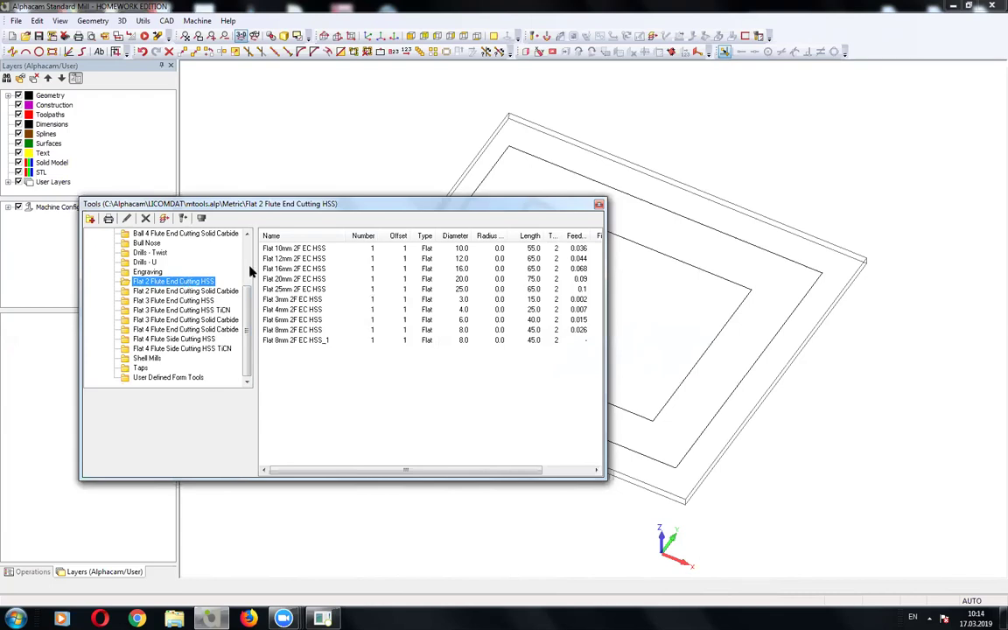
Preview the flat end mills down to Flat 8mm, checking the Flat 6mm tool's options without changes.
{"action": "left_click", "coordinate": [290, 250]}
{"action": "left_click", "coordinate": [291, 259]}
{"action": "left_click", "coordinate": [291, 268]}
{"action": "left_click", "coordinate": [291, 279]}
{"action": "left_click", "coordinate": [289, 289]}
{"action": "left_click", "coordinate": [288, 300]}
{"action": "left_click", "coordinate": [287, 310]}
{"action": "left_click", "coordinate": [286, 320]}
{"action": "left_click", "coordinate": [286, 329]}
{"action": "left_click", "coordinate": [286, 320]}
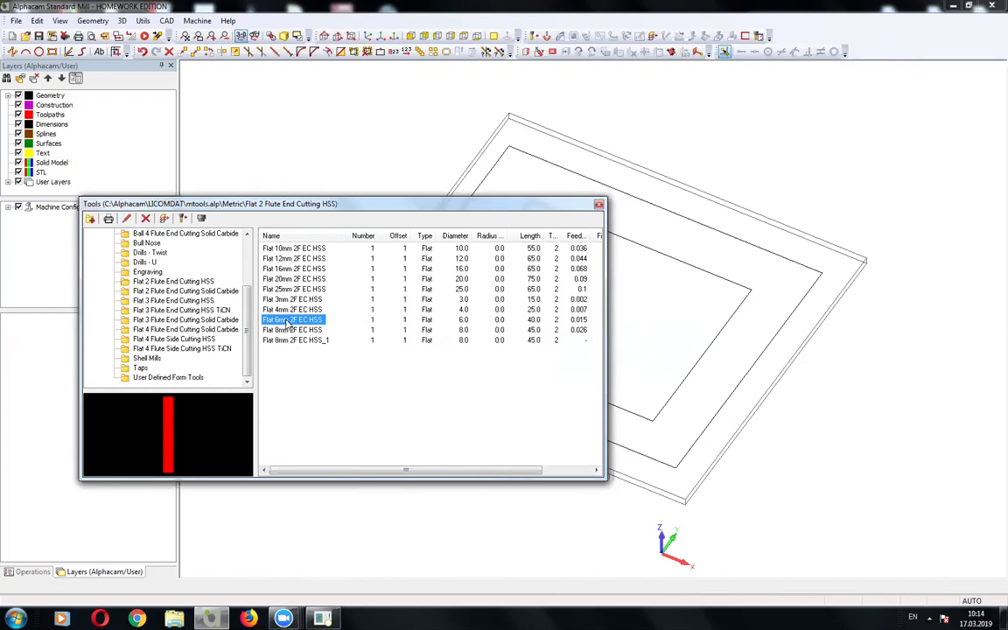
{"action": "right_click", "coordinate": [286, 323]}
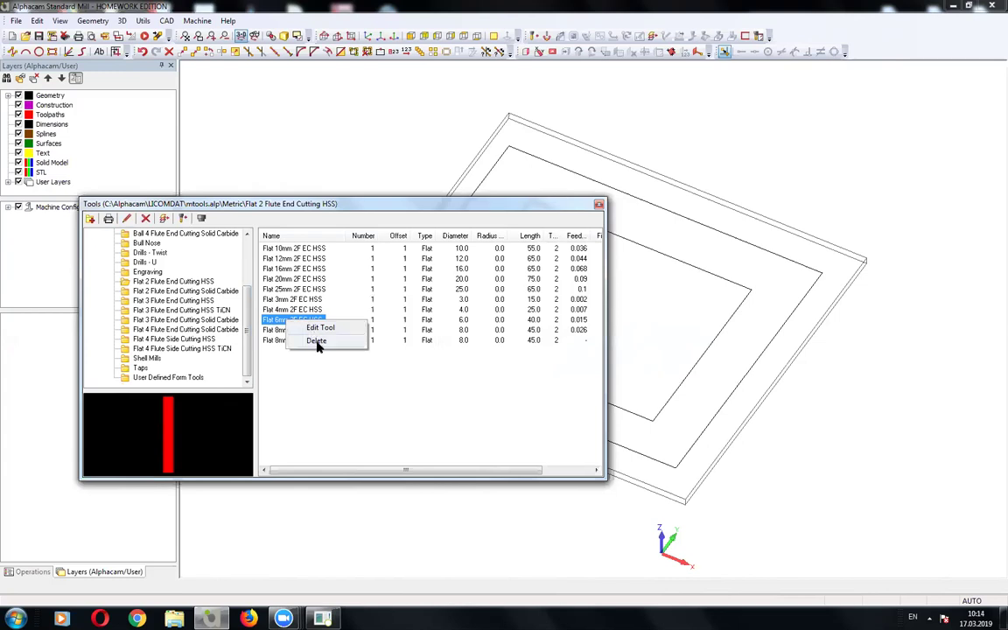
{"action": "left_click", "coordinate": [286, 371]}
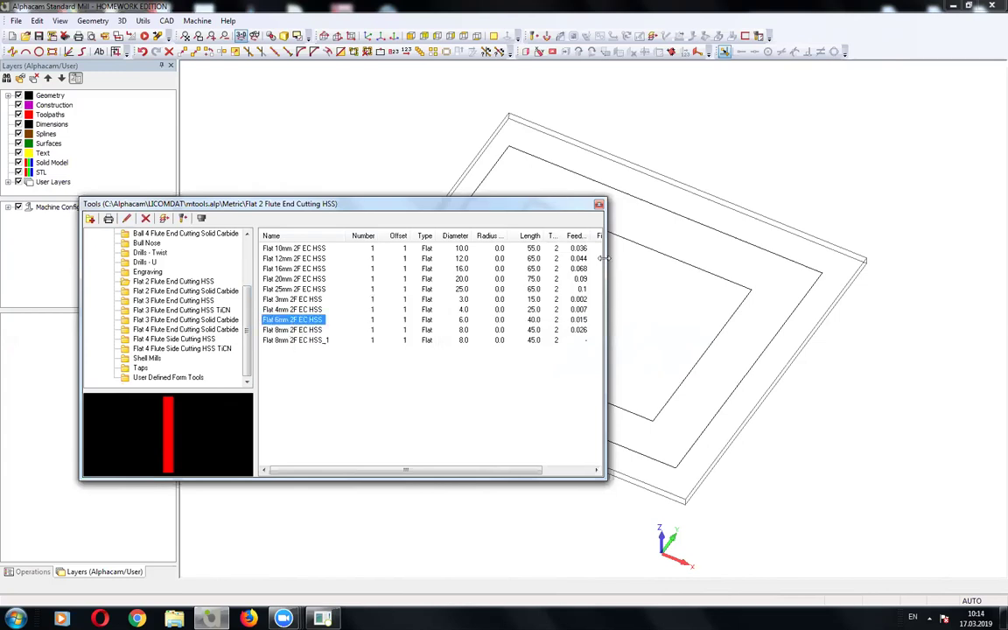
Widen the Tools dialog and its Teeth and Fixed Speed columns, selecting Flat 8mm 2F EC HSS_1 (350 feed, 5000 speed).
{"action": "left_click_drag", "start_coordinate": [602, 258], "coordinate": [849, 258]}
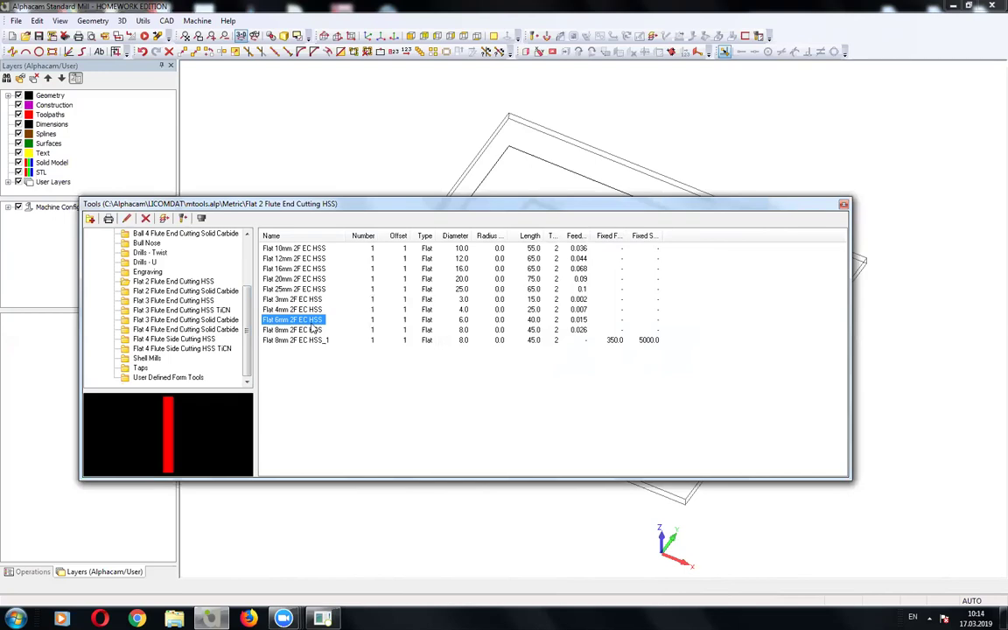
{"action": "left_click", "coordinate": [374, 324]}
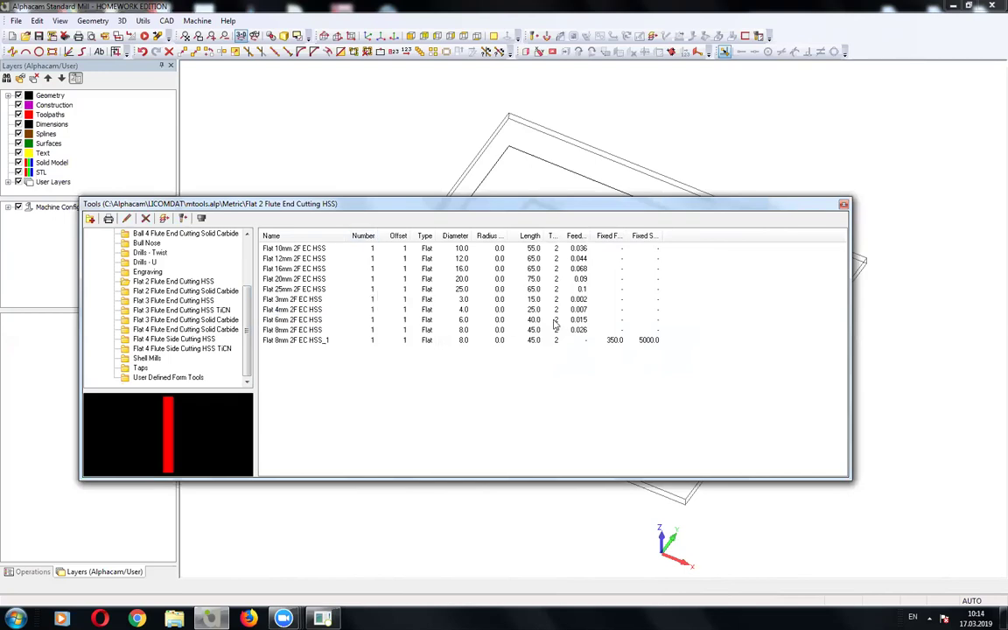
{"action": "left_click", "coordinate": [308, 341]}
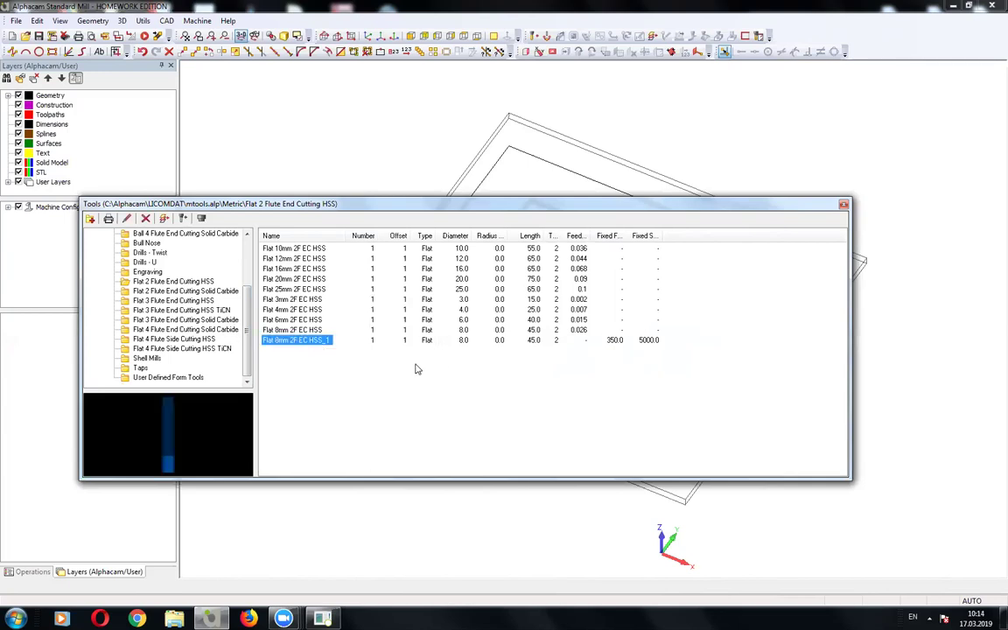
{"action": "left_click", "coordinate": [306, 332]}
{"action": "left_click", "coordinate": [306, 341]}
{"action": "left_click_drag", "start_coordinate": [561, 236], "coordinate": [701, 235]}
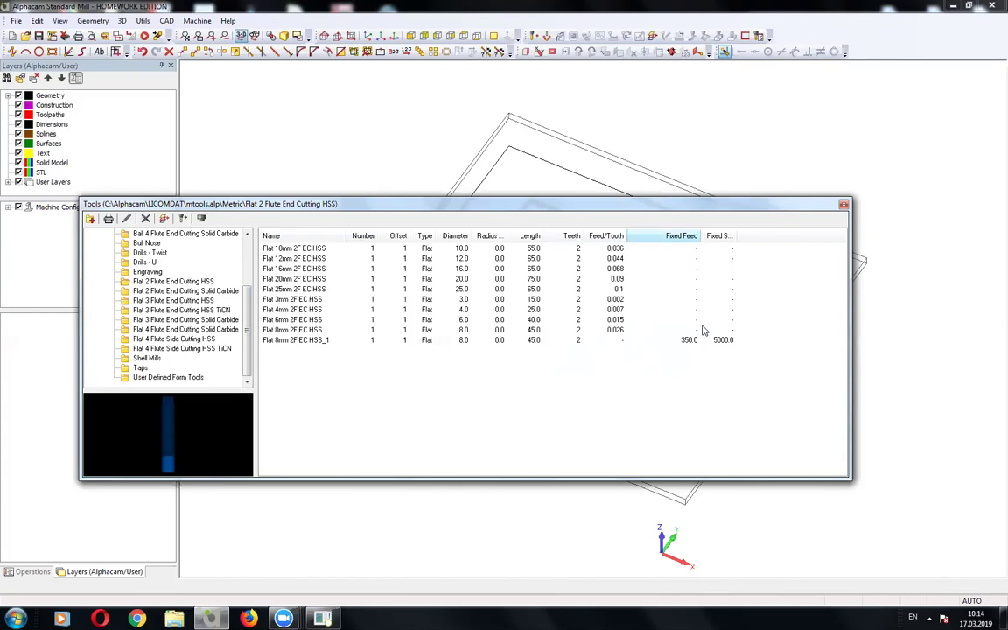
{"action": "left_click_drag", "start_coordinate": [764, 236], "coordinate": [772, 235]}
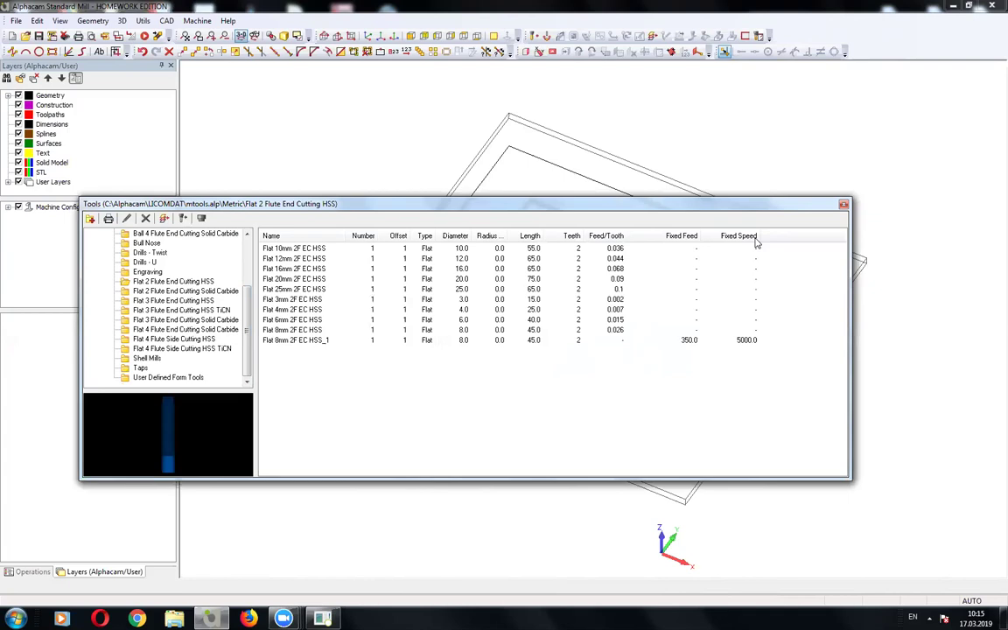
{"action": "left_click_drag", "start_coordinate": [755, 236], "coordinate": [751, 236]}
Narrow the Fixed Feed column and bring up the Flat 8mm 2F EC HSS_1 row's context menu.
{"action": "left_click_drag", "start_coordinate": [699, 238], "coordinate": [680, 237]}
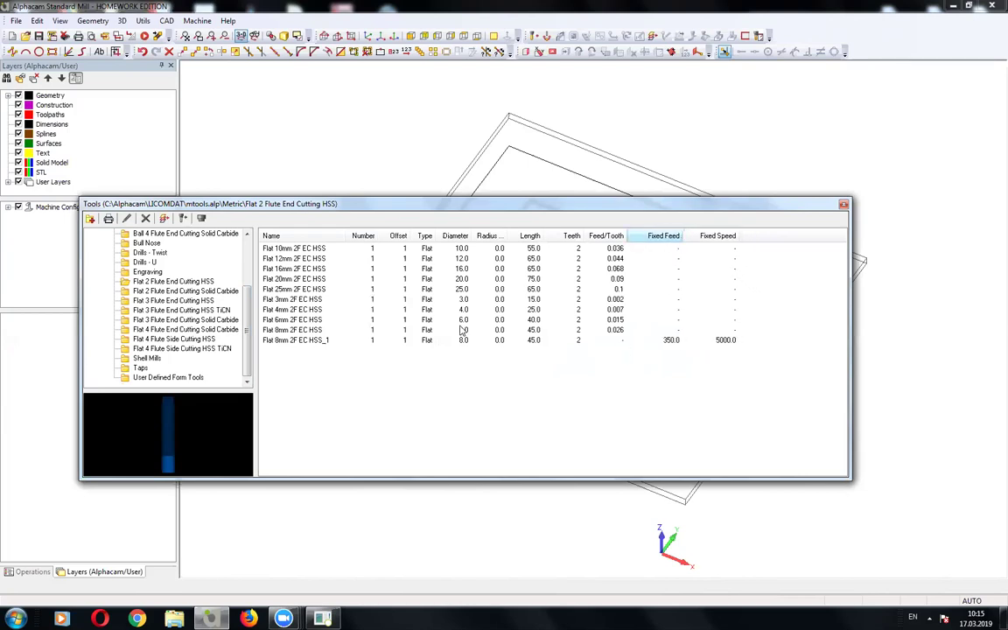
{"action": "left_click", "coordinate": [297, 340]}
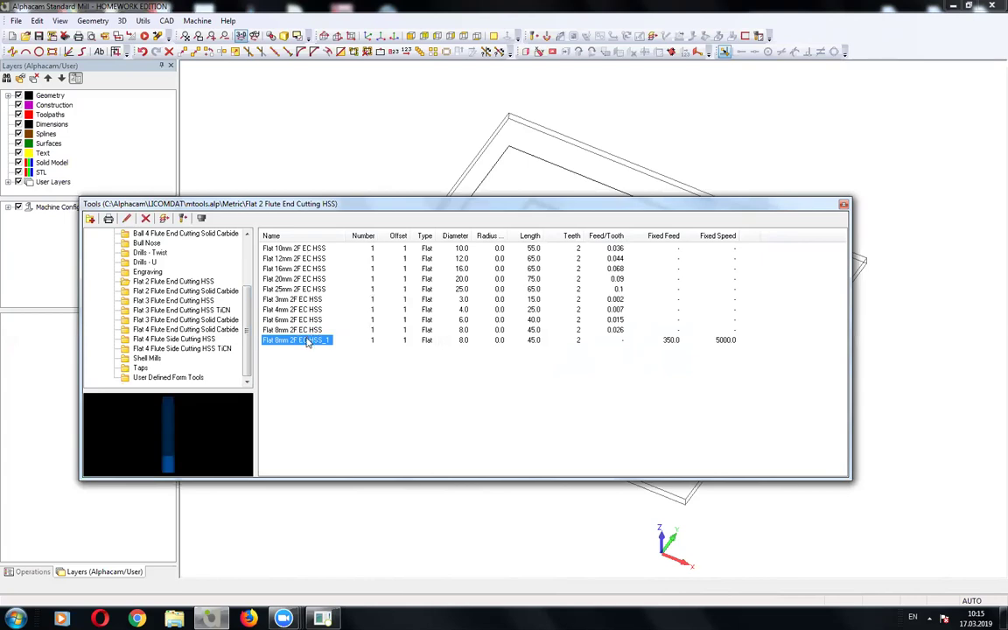
{"action": "right_click", "coordinate": [305, 343]}
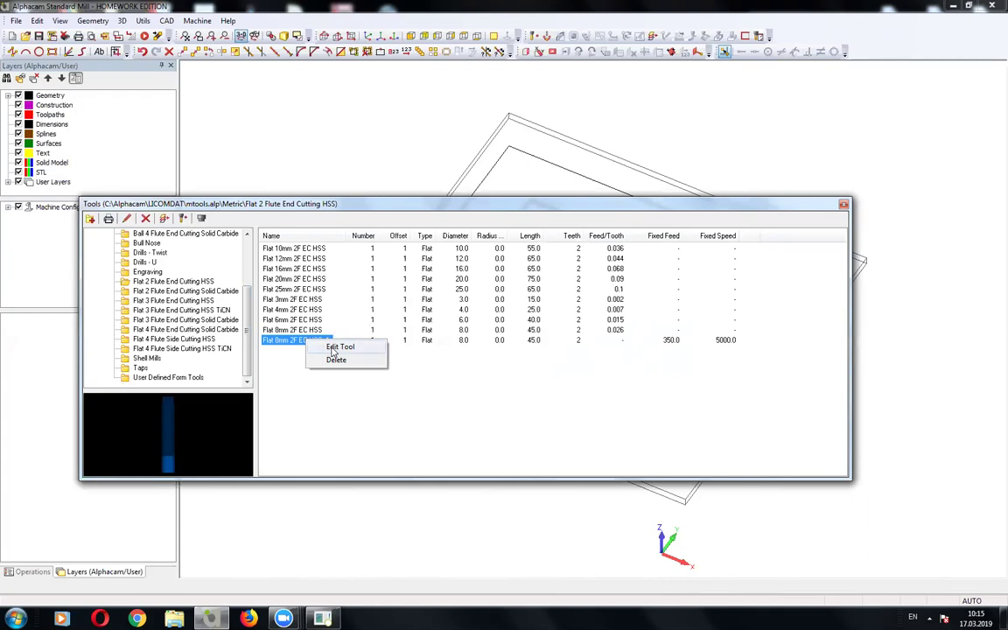
Edit Flat 8mm 2F EC HSS_1, comparing Calculated and Fixed feeds and leaving it on Fixed.
{"action": "left_click", "coordinate": [333, 348]}
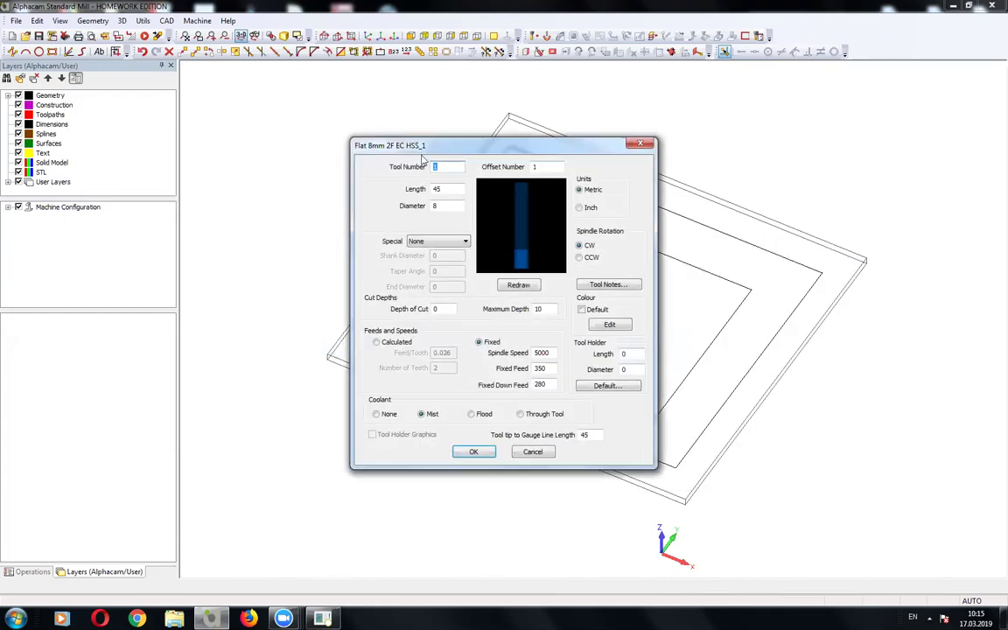
{"action": "left_click_drag", "start_coordinate": [421, 146], "coordinate": [295, 126]}
{"action": "left_click", "coordinate": [267, 323]}
{"action": "left_click", "coordinate": [353, 322]}
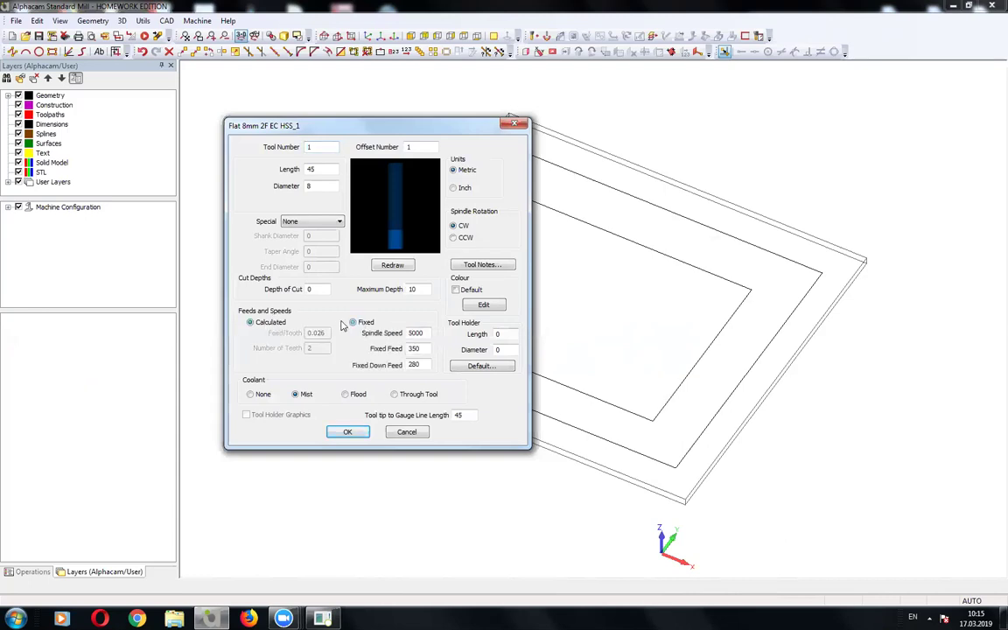
{"action": "left_click", "coordinate": [271, 322]}
{"action": "left_click", "coordinate": [353, 322]}
{"action": "left_click", "coordinate": [271, 323]}
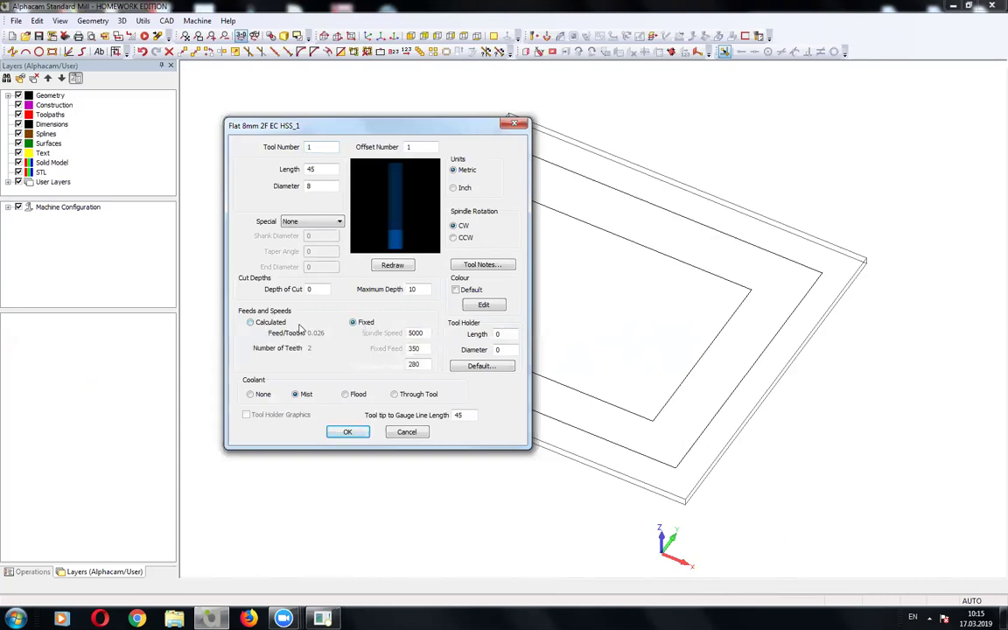
{"action": "left_click", "coordinate": [353, 322]}
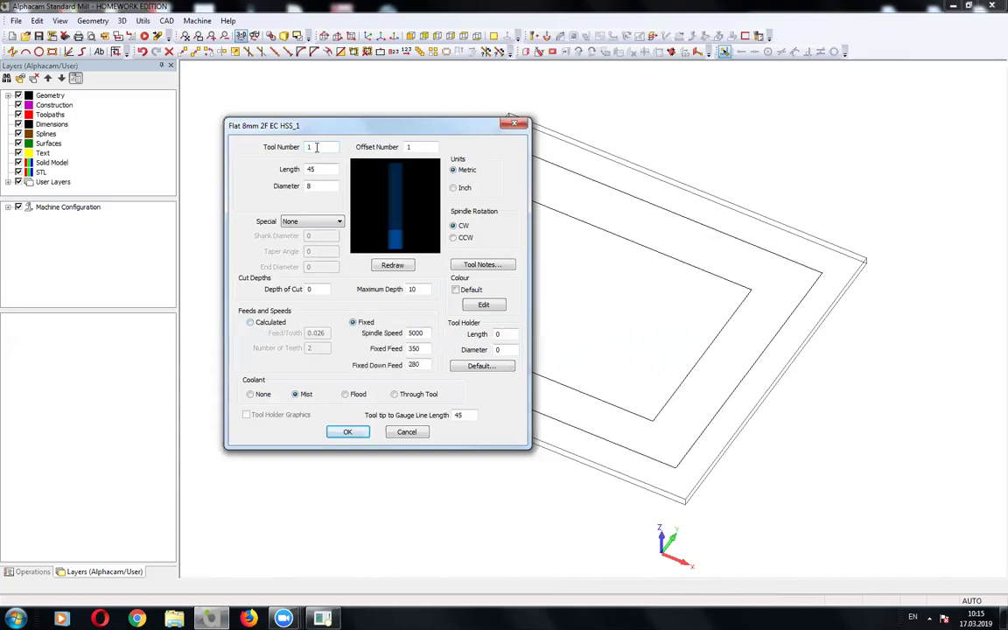
{"action": "double_click", "coordinate": [409, 147]}
{"action": "left_click_drag", "start_coordinate": [278, 132], "coordinate": [285, 137]}
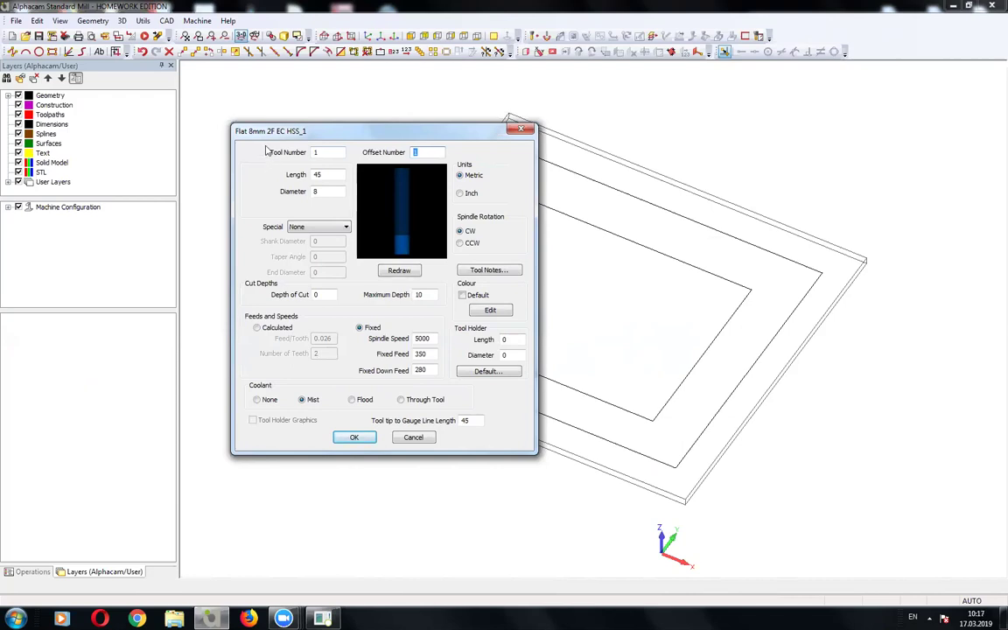
{"action": "key", "text": "Tab"}
{"action": "key", "text": "Tab"}
{"action": "left_click", "coordinate": [472, 175]}
{"action": "left_click", "coordinate": [471, 243]}
{"action": "left_click", "coordinate": [462, 231]}
Set the tool length to 40 and redraw the preview.
{"action": "left_click", "coordinate": [395, 271]}
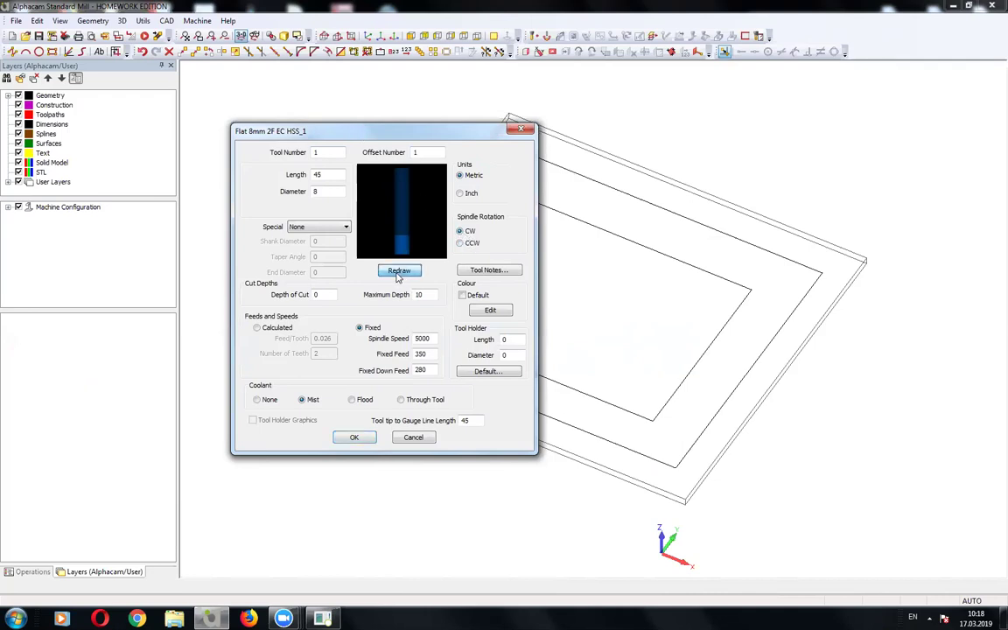
{"action": "double_click", "coordinate": [322, 175]}
{"action": "type", "text": "40"}
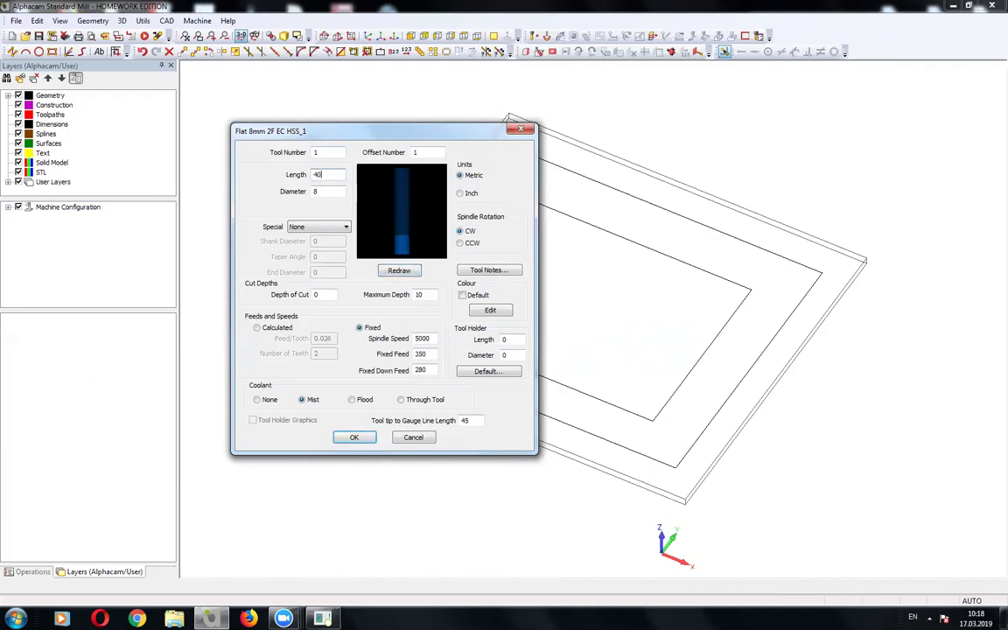
{"action": "left_click", "coordinate": [408, 273]}
Preview diameters 1 and 10, restore diameter 8, and check the special shape choices unchanged.
{"action": "double_click", "coordinate": [317, 191]}
{"action": "type", "text": "1"}
{"action": "left_click", "coordinate": [396, 270]}
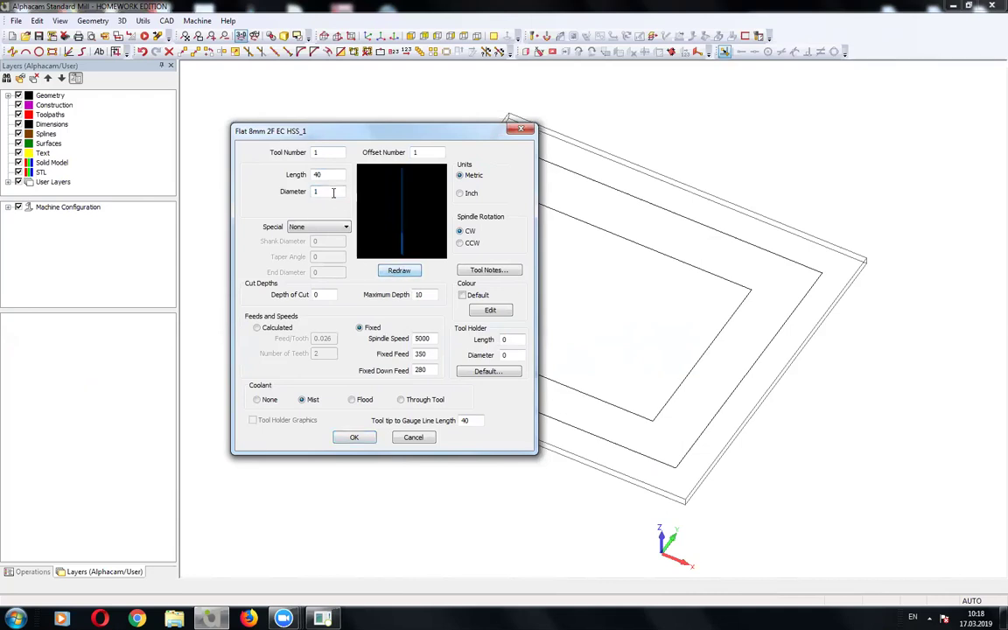
{"action": "type", "text": "10"}
{"action": "left_click", "coordinate": [398, 270]}
{"action": "type", "text": "8"}
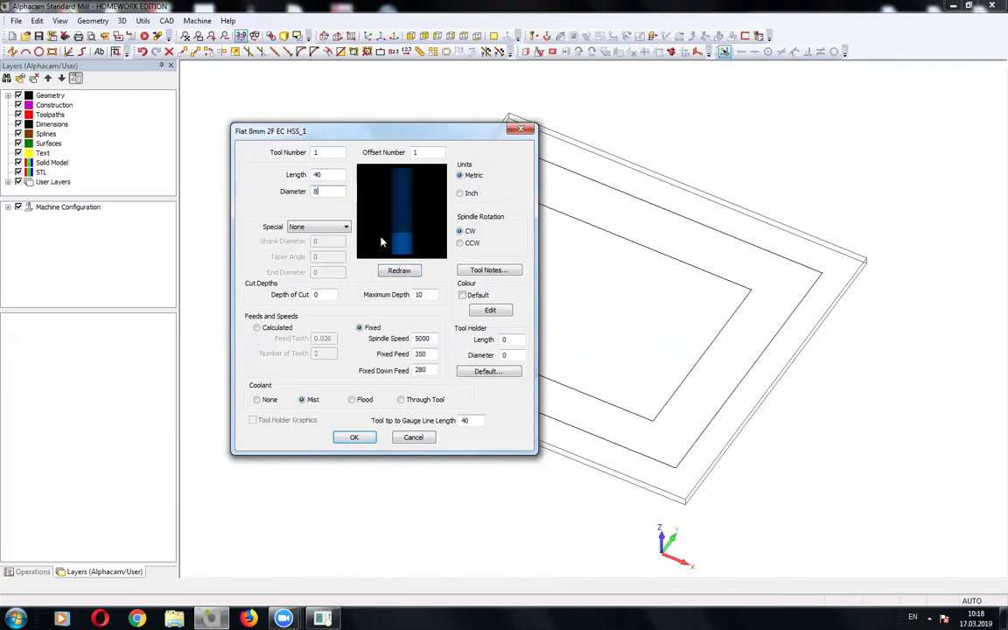
{"action": "left_click", "coordinate": [385, 272]}
{"action": "left_click", "coordinate": [345, 226]}
{"action": "left_click", "coordinate": [344, 228]}
Set the tool's first post data note to 'NEW !!' and keep the change.
{"action": "left_click", "coordinate": [484, 270]}
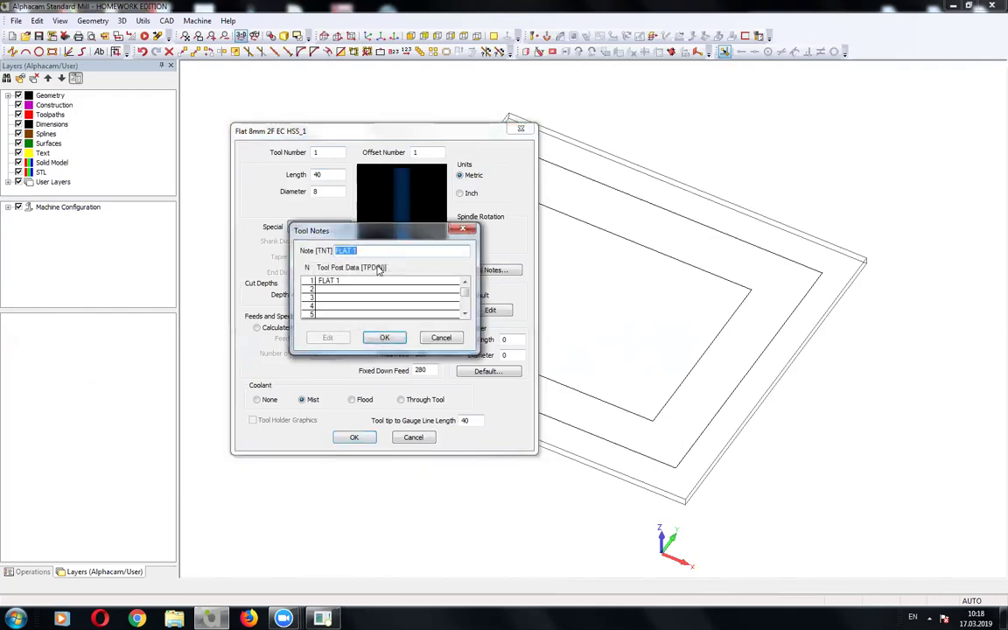
{"action": "double_click", "coordinate": [337, 281]}
{"action": "type", "text": "NEW !!"}
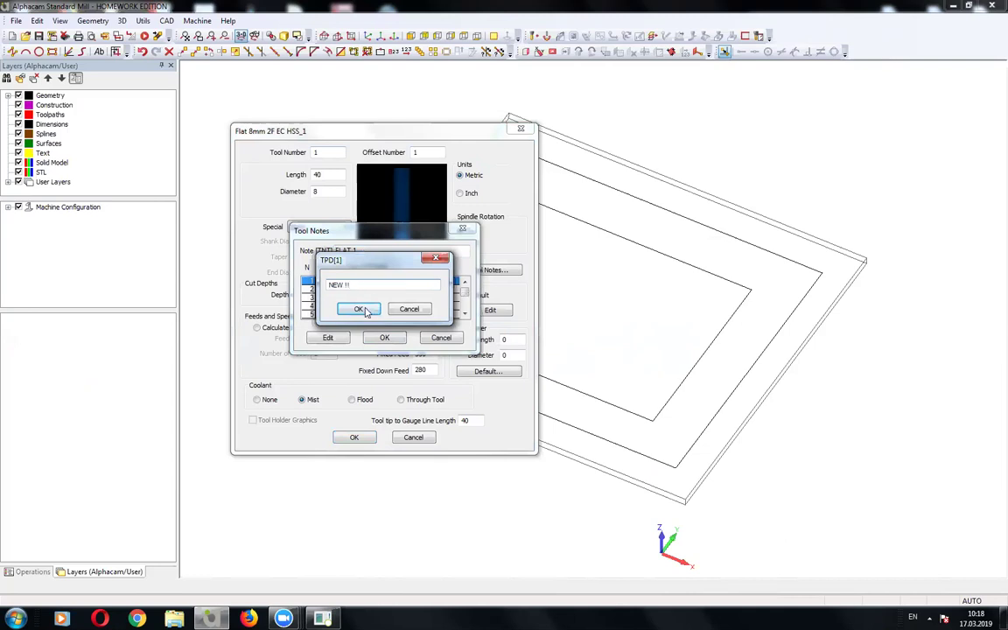
{"action": "left_click", "coordinate": [358, 309]}
{"action": "left_click", "coordinate": [383, 339]}
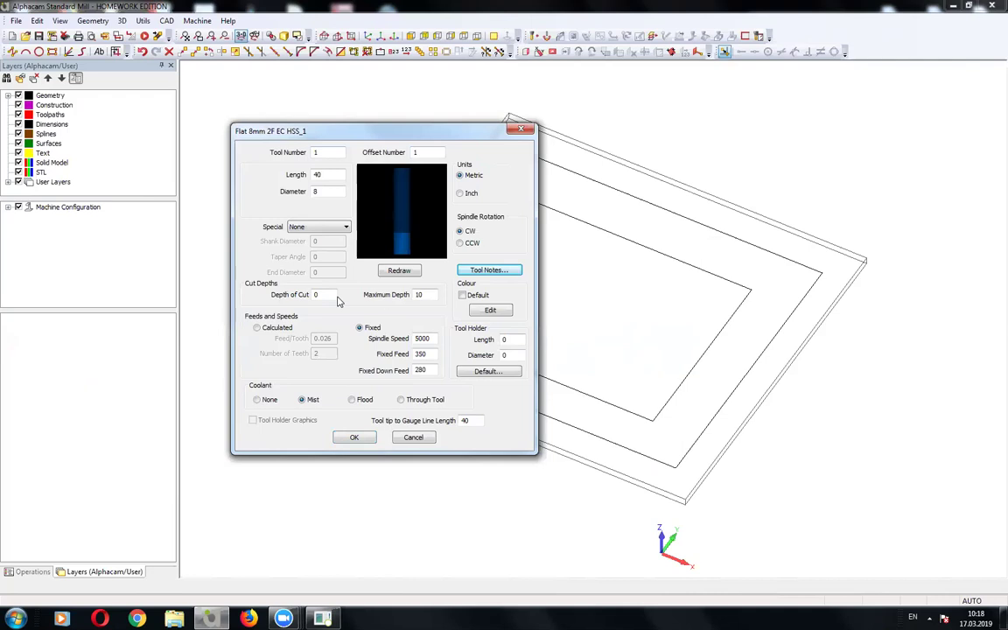
Replace the default tool colour with a light blue-purple (lilac) swatch.
{"action": "double_click", "coordinate": [420, 295]}
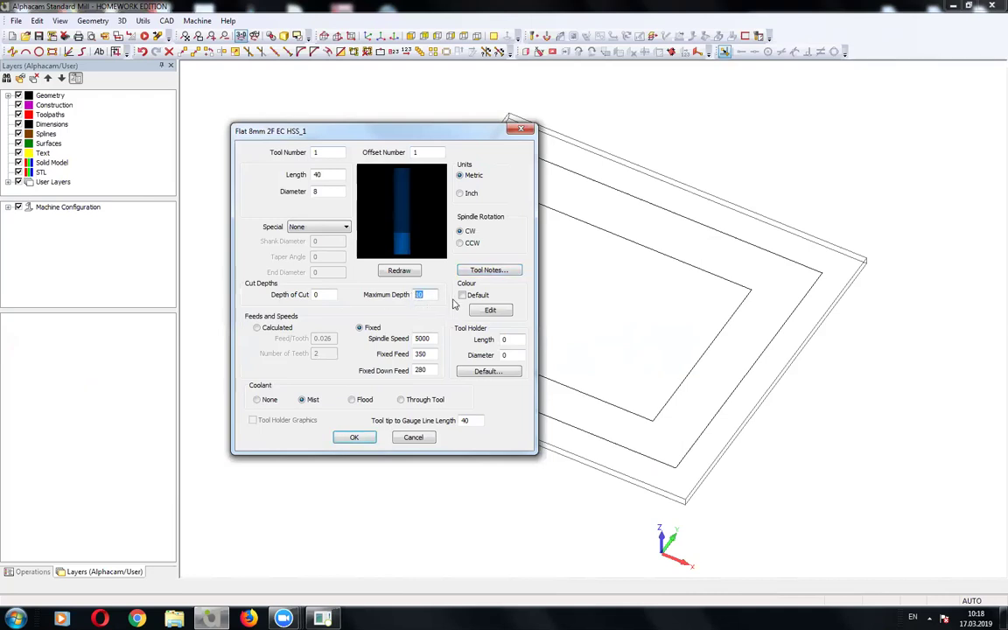
{"action": "left_click", "coordinate": [462, 296]}
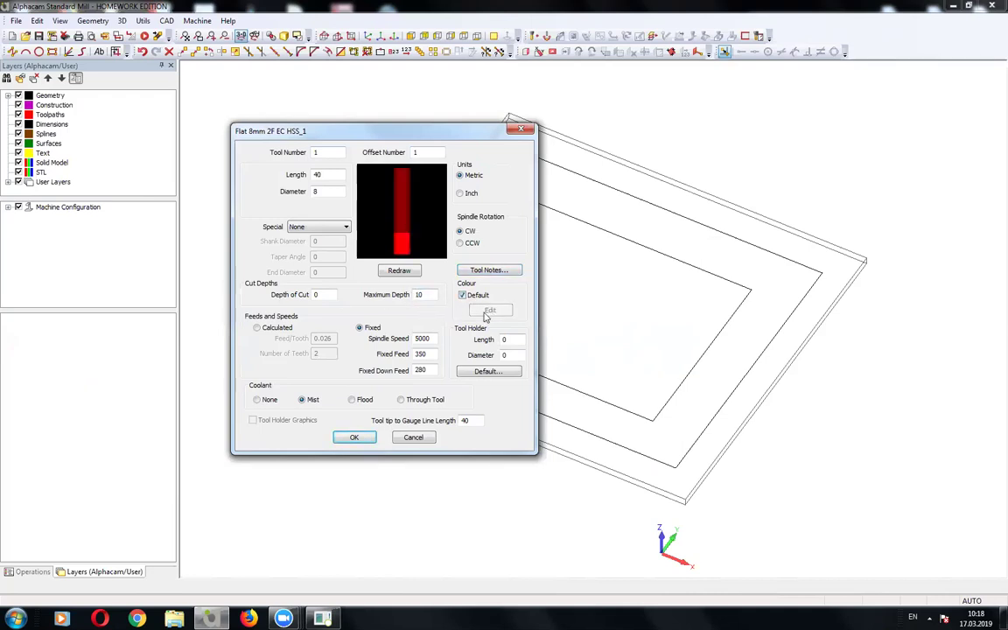
{"action": "left_click", "coordinate": [463, 296]}
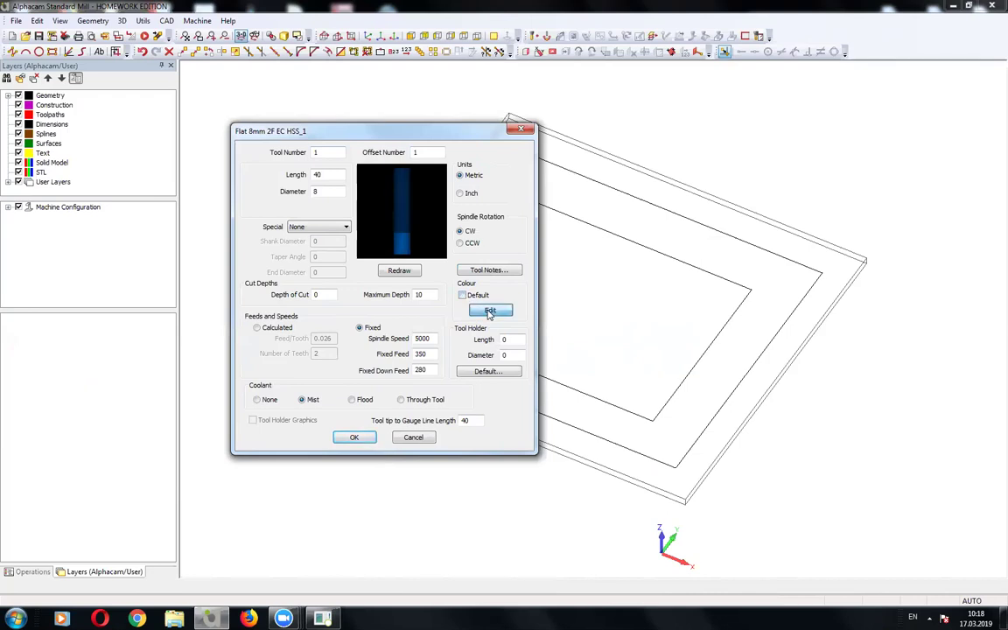
{"action": "left_click", "coordinate": [490, 310]}
{"action": "left_click", "coordinate": [336, 253]}
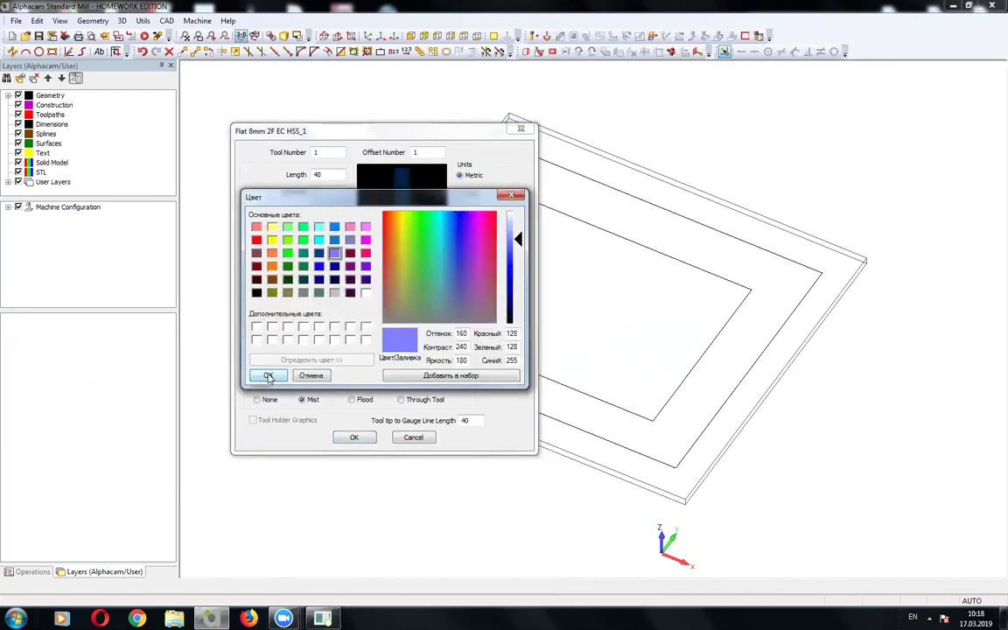
{"action": "left_click", "coordinate": [268, 374]}
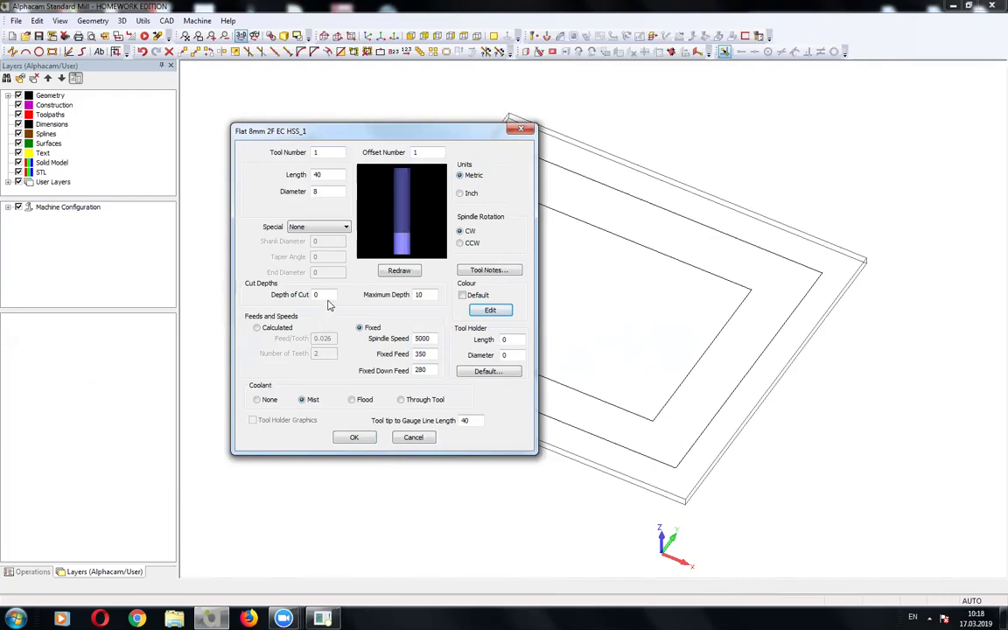
Switch the 8mm tool to fixed feeds and speeds with a 6000 spindle speed and new feed values.
{"action": "double_click", "coordinate": [420, 295]}
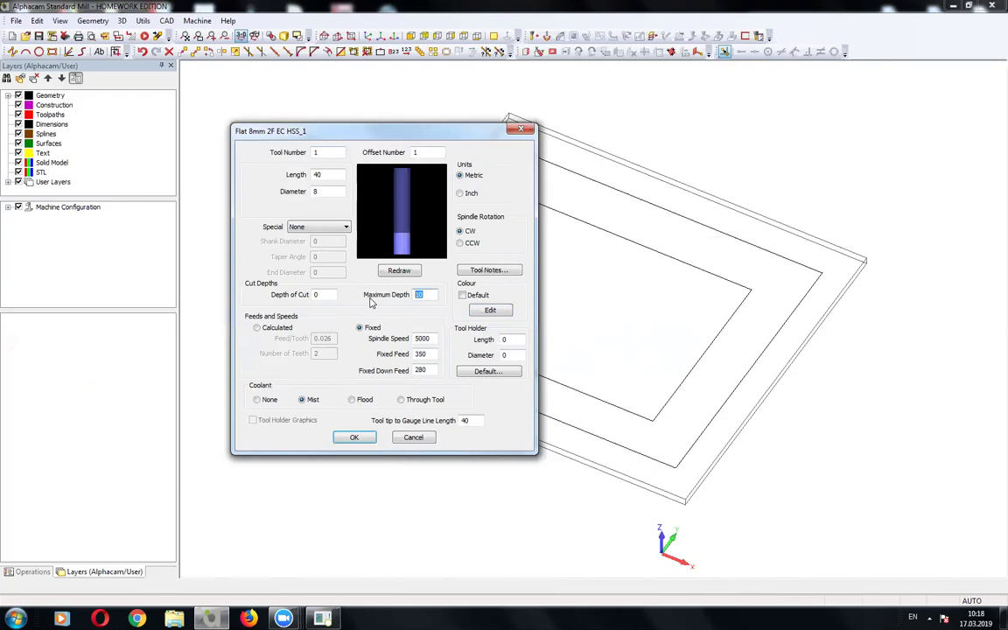
{"action": "left_click", "coordinate": [263, 327]}
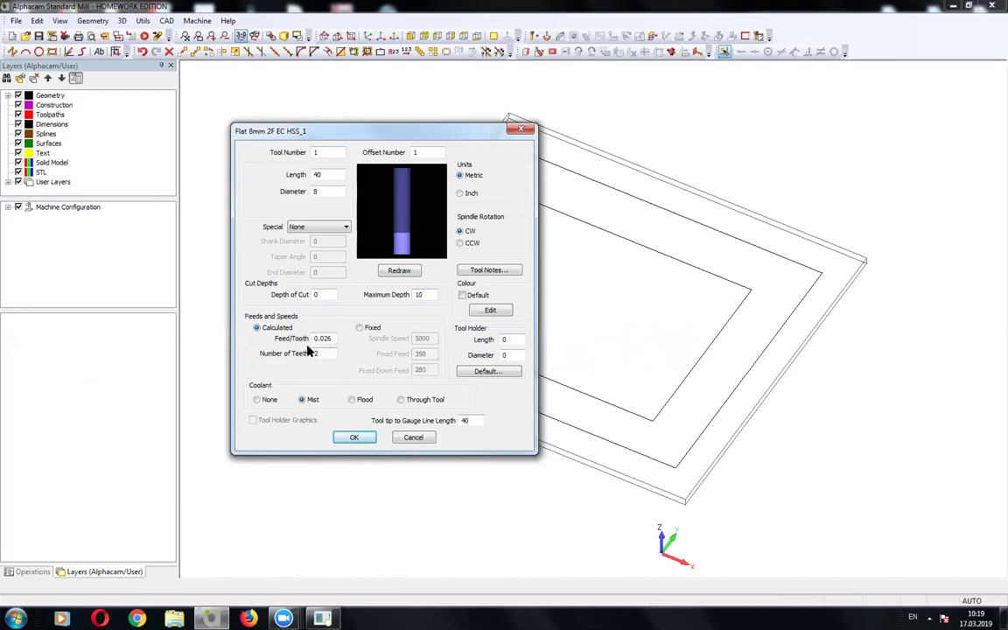
{"action": "double_click", "coordinate": [331, 340]}
{"action": "left_click", "coordinate": [313, 353]}
{"action": "left_click", "coordinate": [369, 330]}
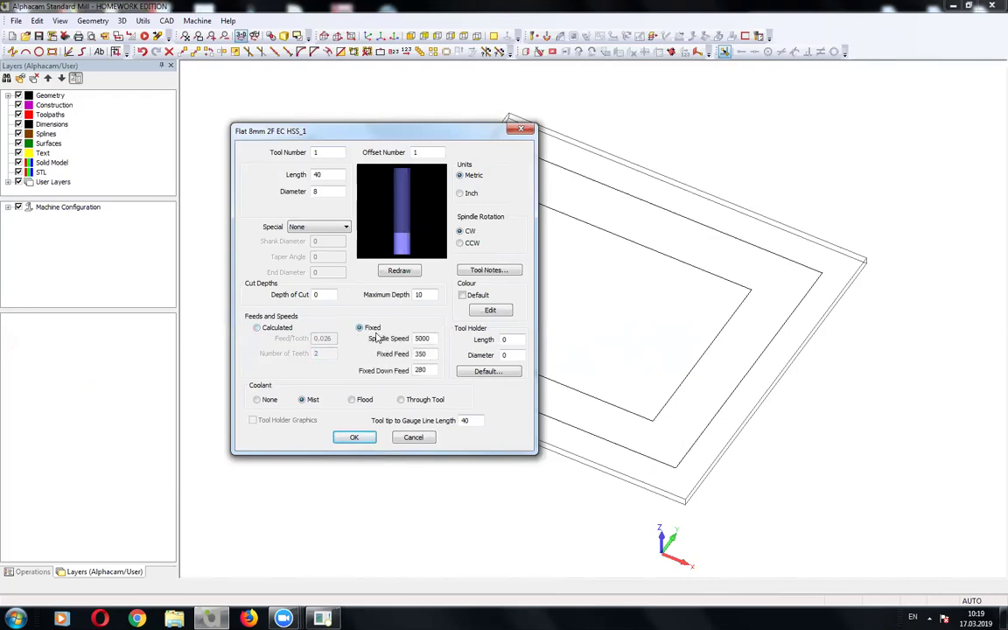
{"action": "left_click_drag", "start_coordinate": [435, 341], "coordinate": [415, 342]}
{"action": "type", "text": "6"}
{"action": "double_click", "coordinate": [420, 352]}
{"action": "type", "text": "2"}
{"action": "key", "text": "shift+Tab"}
{"action": "type", "text": "35"}
Give the tool holder a length of 25 and a diameter of 32, and redraw the preview.
{"action": "double_click", "coordinate": [502, 341]}
{"action": "type", "text": "5"}
{"action": "double_click", "coordinate": [505, 355]}
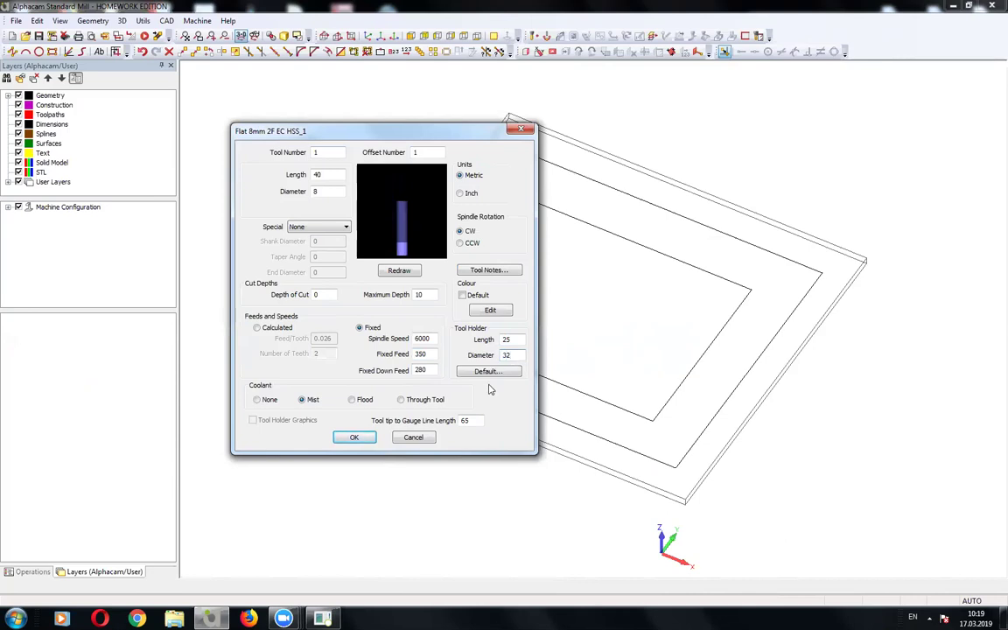
{"action": "left_click", "coordinate": [401, 273]}
{"action": "double_click", "coordinate": [508, 338]}
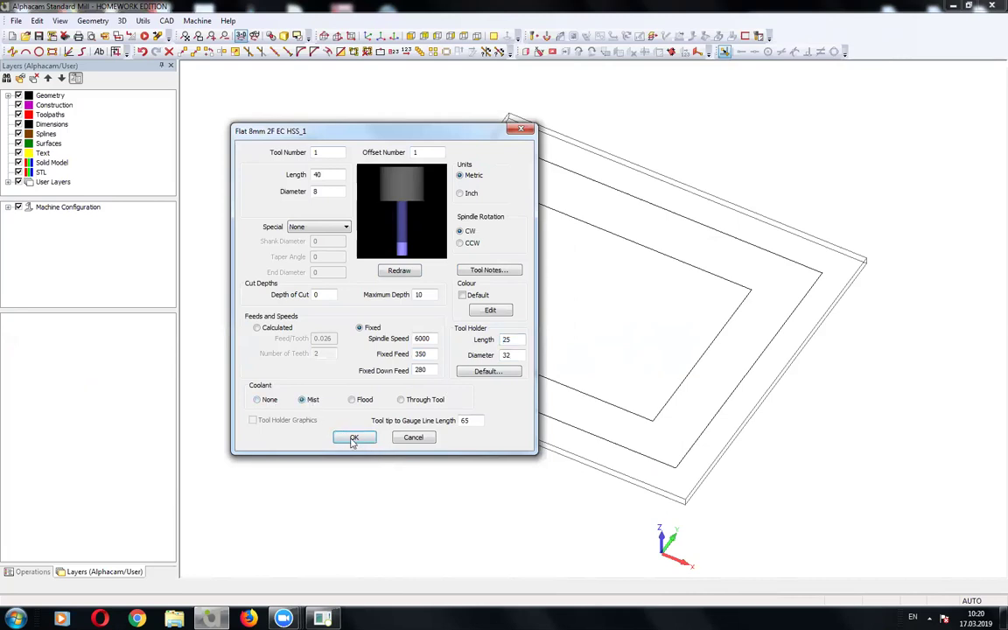
Accept the tool edits and save the file as 'Flat 8mm 2F EC HSS_1_NEW'.
{"action": "left_click", "coordinate": [364, 442]}
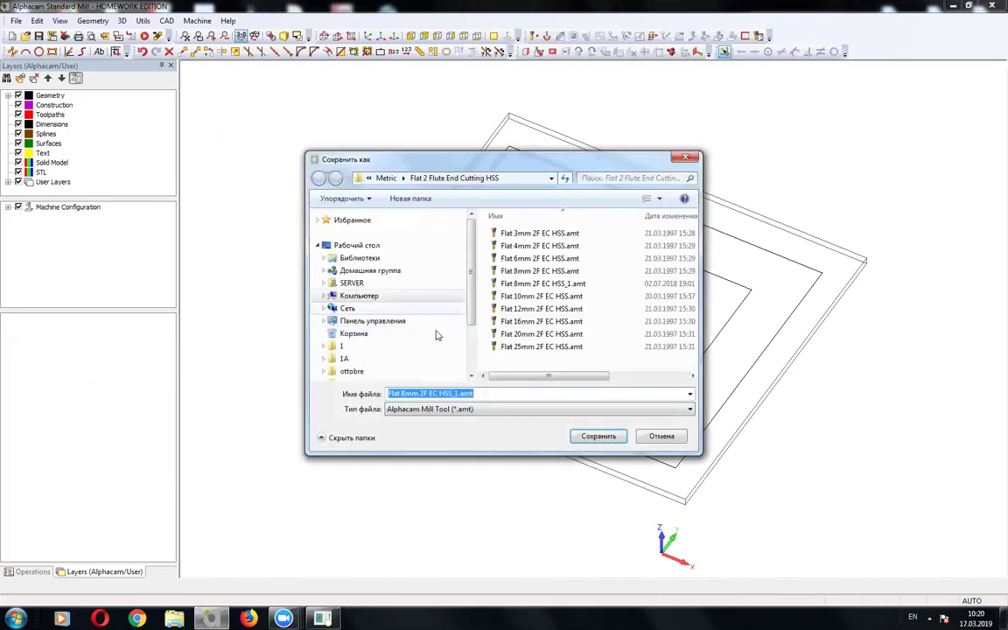
{"action": "left_click", "coordinate": [456, 396]}
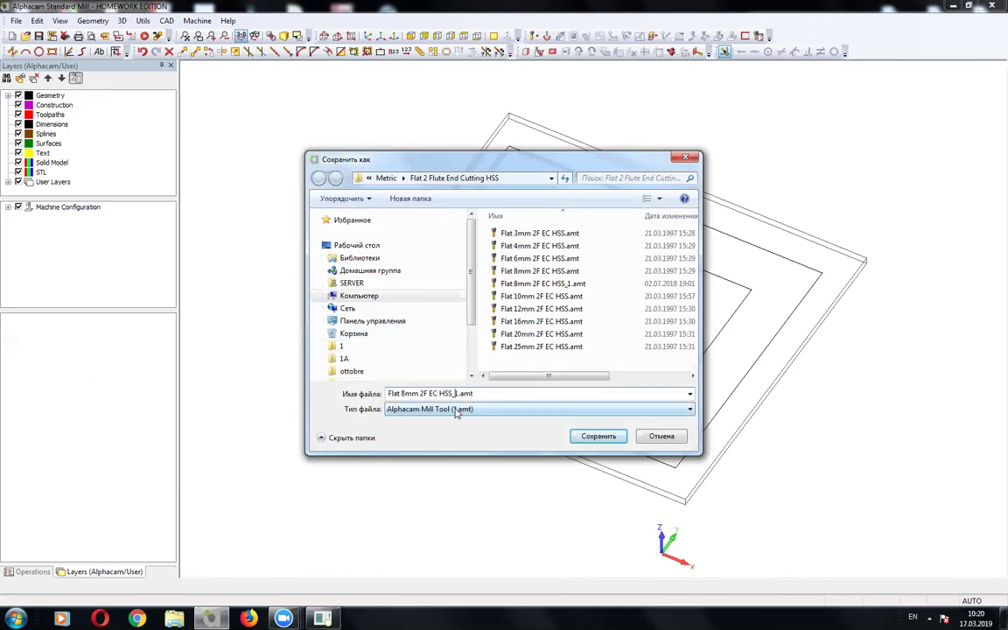
{"action": "left_click", "coordinate": [411, 409]}
{"action": "left_click", "coordinate": [413, 418]}
{"action": "left_click", "coordinate": [456, 394]}
{"action": "type", "text": "_NEW"}
{"action": "key", "text": "Return"}
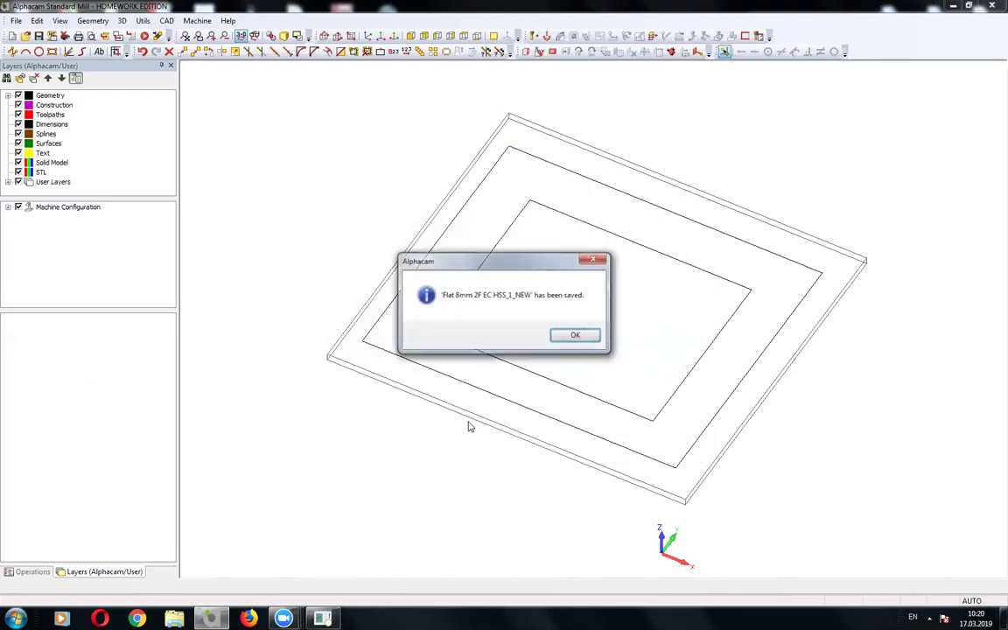
{"action": "left_click", "coordinate": [578, 335]}
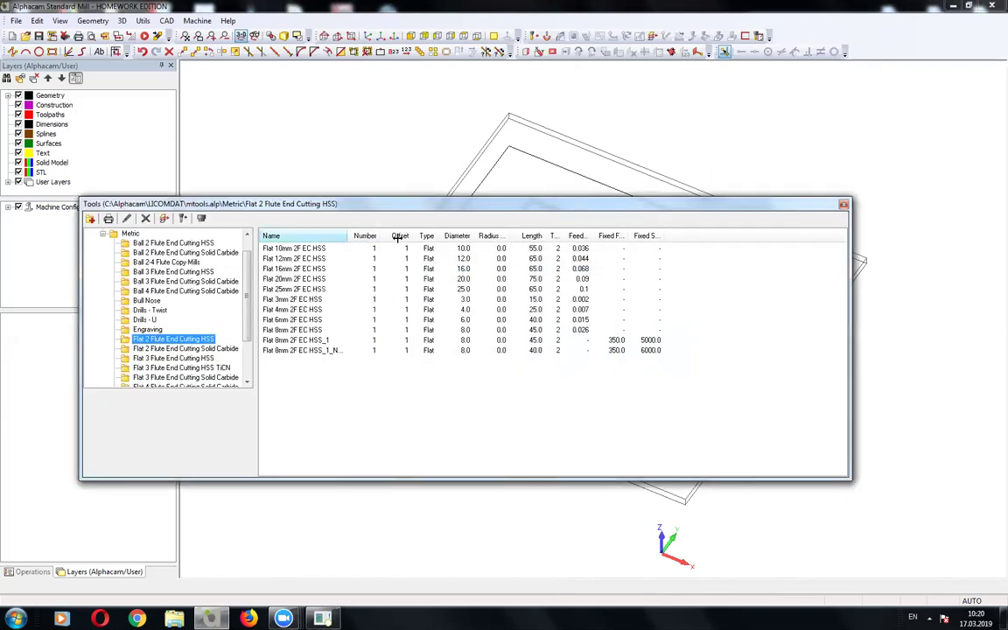
Widen the Name column and choose Flat 8mm 2F EC HSS_1_NEW from the Tools list.
{"action": "left_click_drag", "start_coordinate": [344, 235], "coordinate": [399, 235]}
{"action": "left_click", "coordinate": [330, 351]}
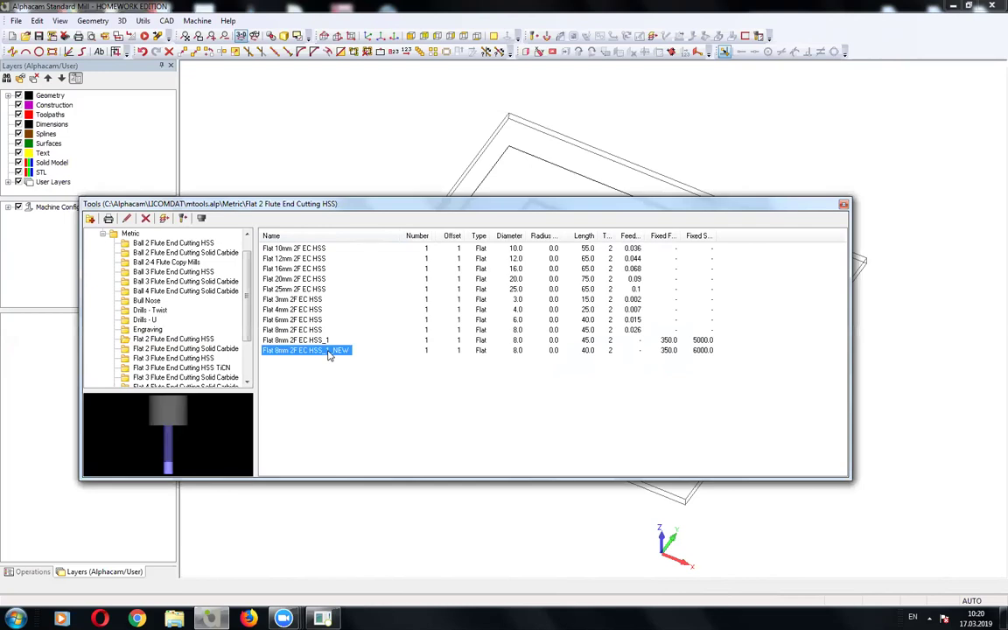
{"action": "double_click", "coordinate": [330, 351]}
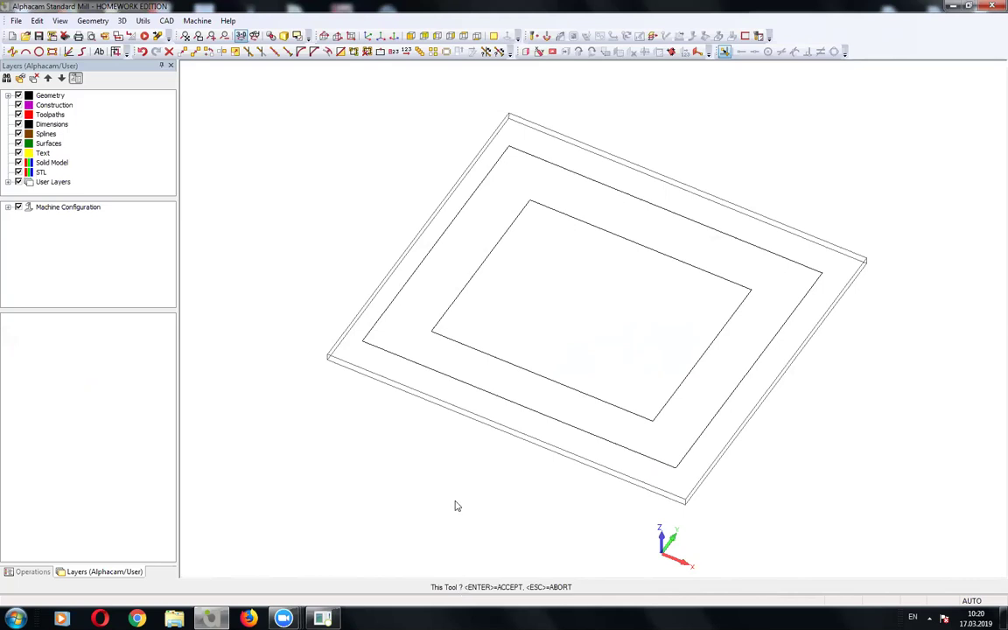
Accept the new tool and switch the drawing to a flat top view.
{"action": "left_click", "coordinate": [380, 324]}
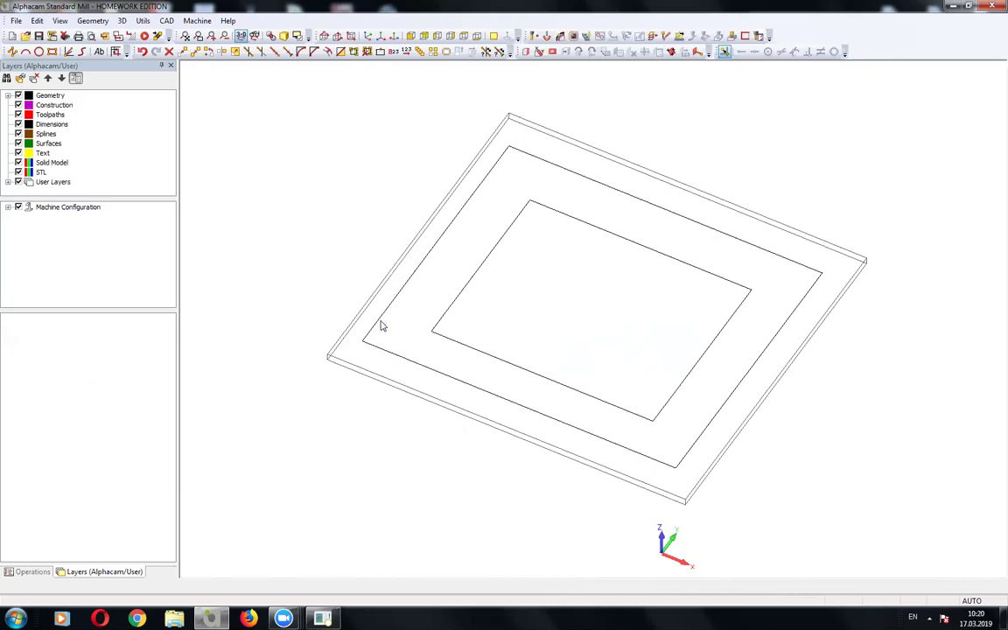
{"action": "scroll", "coordinate": [307, 226], "scroll_direction": "down", "scroll_amount": 1}
{"action": "scroll", "coordinate": [319, 231], "scroll_direction": "down", "scroll_amount": 2}
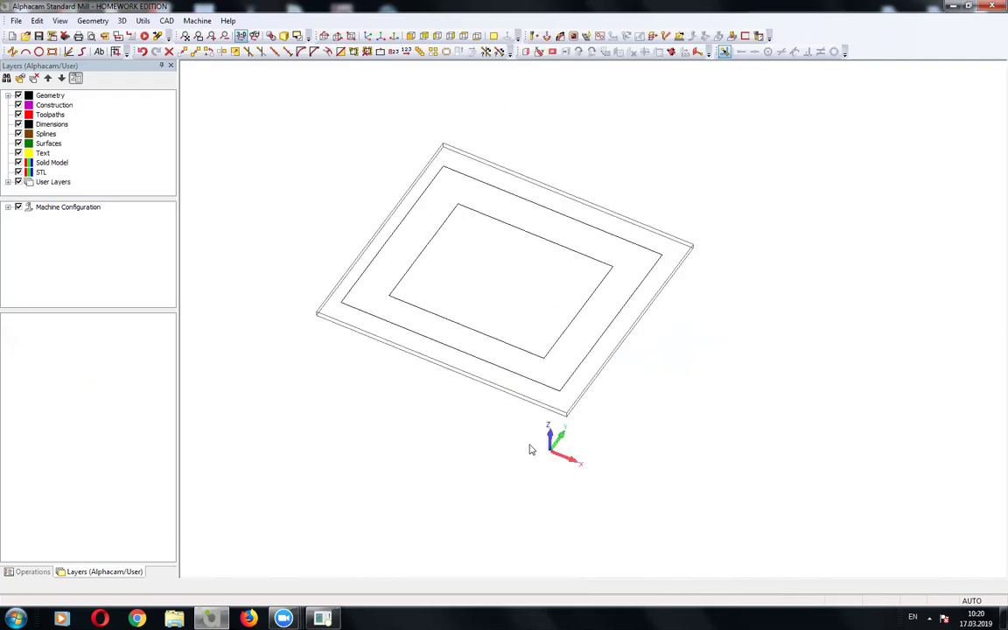
{"action": "scroll", "coordinate": [550, 456], "scroll_direction": "up", "scroll_amount": 2}
{"action": "scroll", "coordinate": [552, 461], "scroll_direction": "down", "scroll_amount": 2}
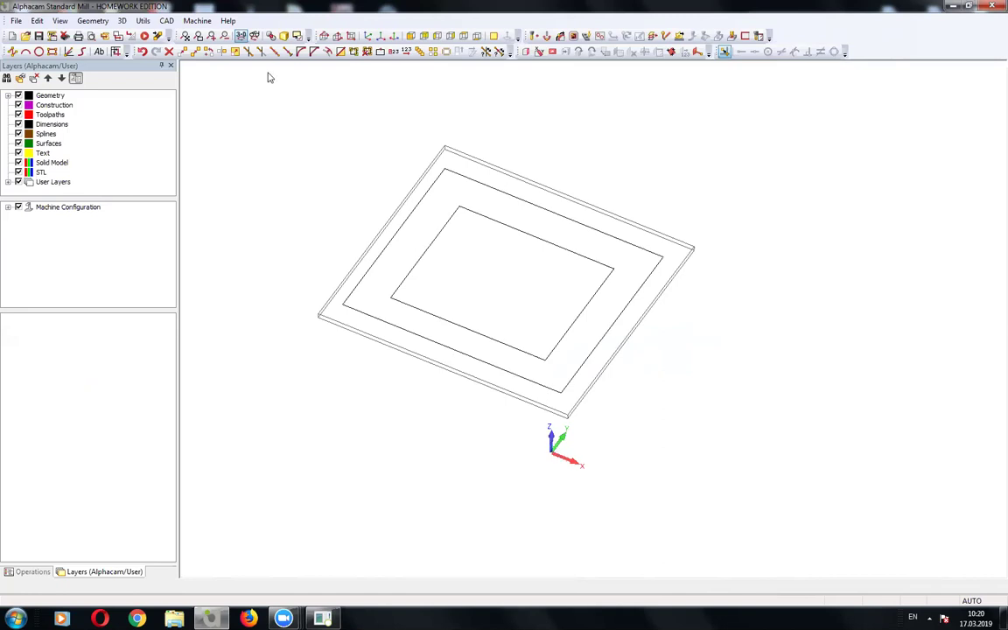
{"action": "left_click", "coordinate": [219, 34]}
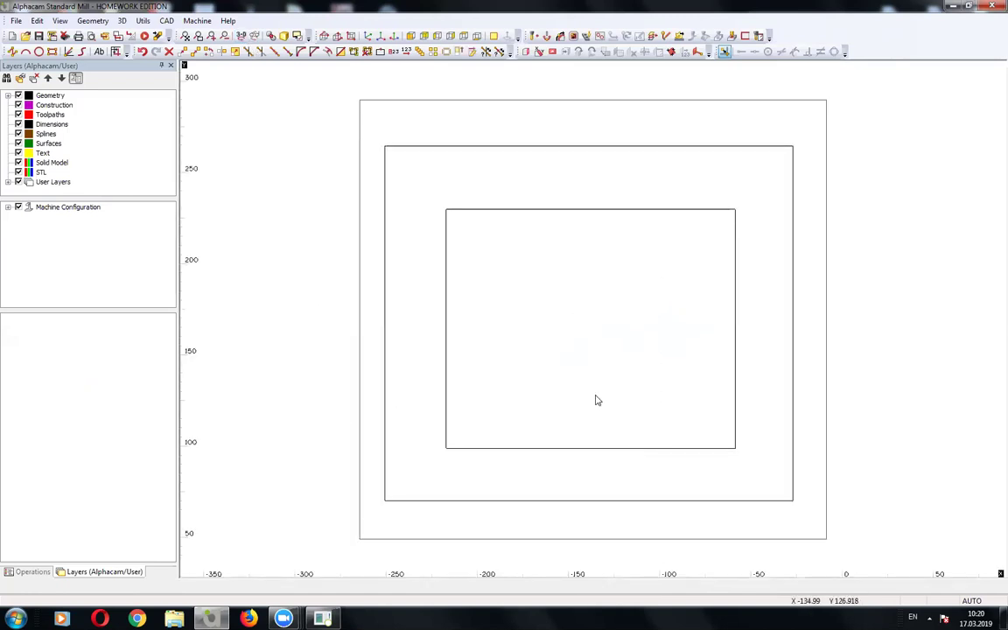
{"action": "scroll", "coordinate": [596, 401], "scroll_direction": "down", "scroll_amount": 1}
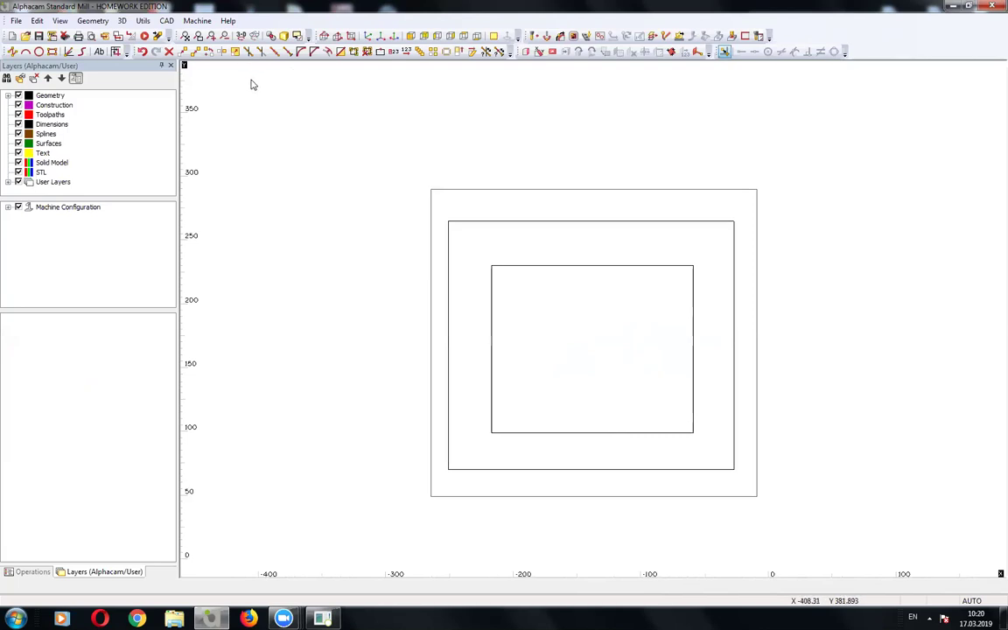
Move the three nested rectangles from their lower-left corner to X 0, Y 0.
{"action": "left_click", "coordinate": [183, 51]}
{"action": "left_click_drag", "start_coordinate": [308, 139], "coordinate": [792, 522]}
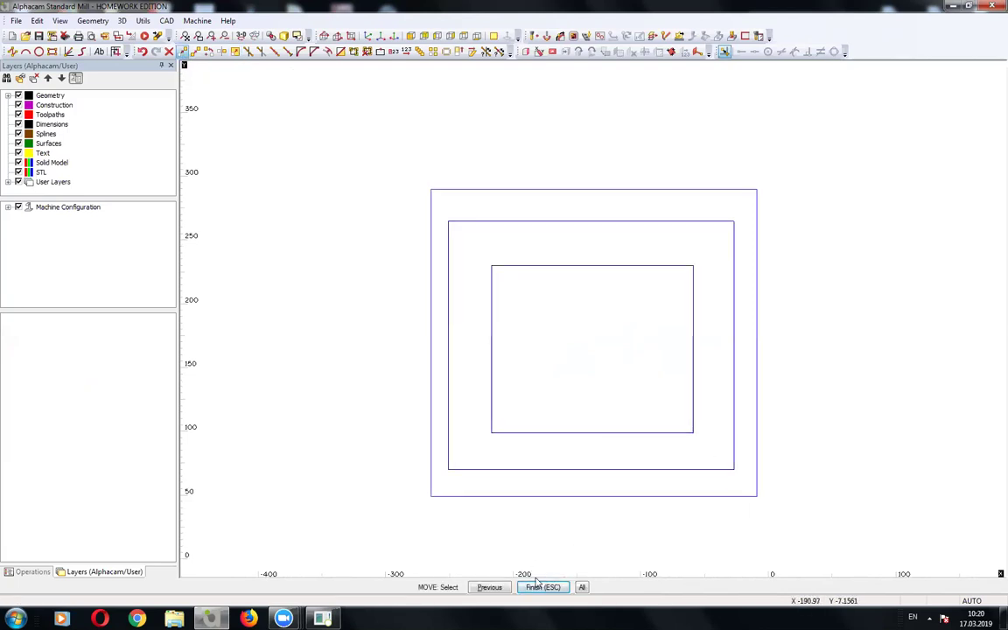
{"action": "left_click", "coordinate": [542, 587]}
{"action": "left_click", "coordinate": [432, 497]}
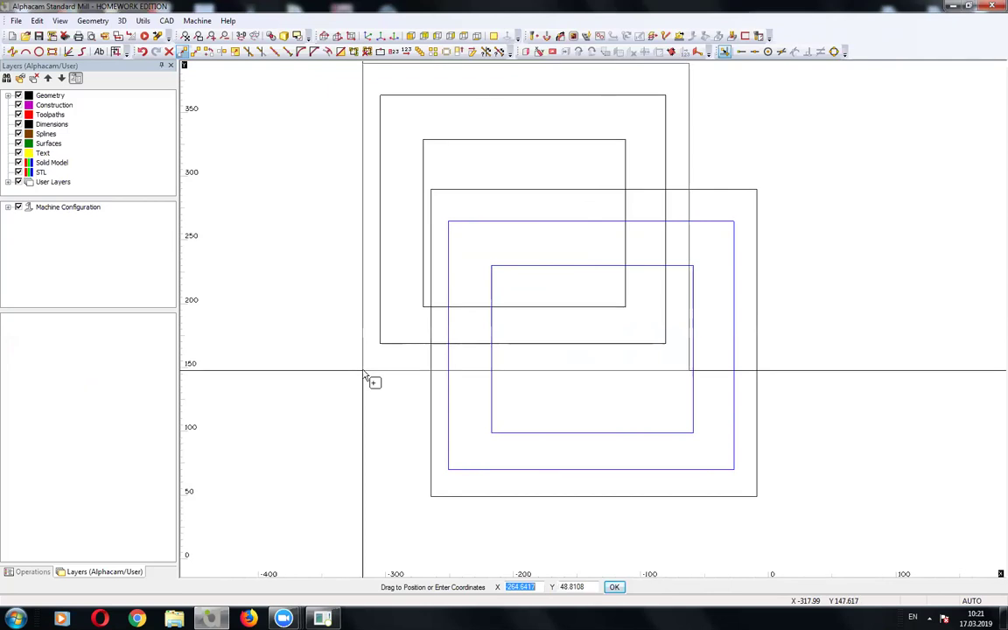
{"action": "type", "text": "0"}
{"action": "key", "text": "Tab"}
{"action": "type", "text": "0"}
{"action": "key", "text": "Return"}
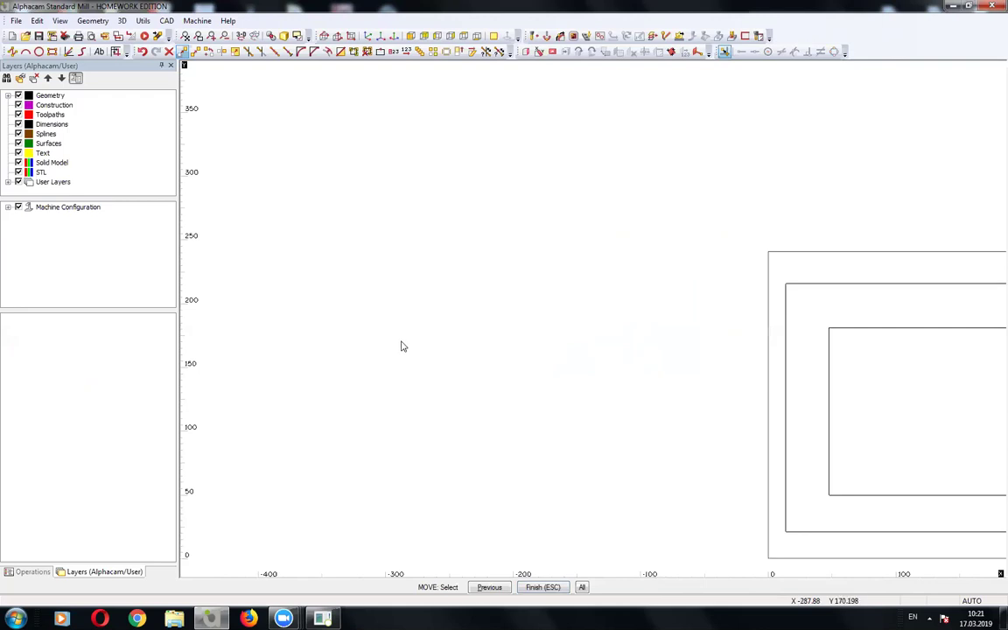
Zoom in to verify the outer rectangle's corner sits at the origin, ending in top view.
{"action": "scroll", "coordinate": [517, 328], "scroll_direction": "down", "scroll_amount": 1}
{"action": "scroll", "coordinate": [981, 470], "scroll_direction": "up", "scroll_amount": 2}
{"action": "scroll", "coordinate": [869, 468], "scroll_direction": "up", "scroll_amount": 1}
{"action": "scroll", "coordinate": [641, 466], "scroll_direction": "down", "scroll_amount": 1}
{"action": "scroll", "coordinate": [329, 509], "scroll_direction": "up", "scroll_amount": 1}
{"action": "scroll", "coordinate": [336, 523], "scroll_direction": "down", "scroll_amount": 1}
{"action": "scroll", "coordinate": [351, 532], "scroll_direction": "up", "scroll_amount": 1}
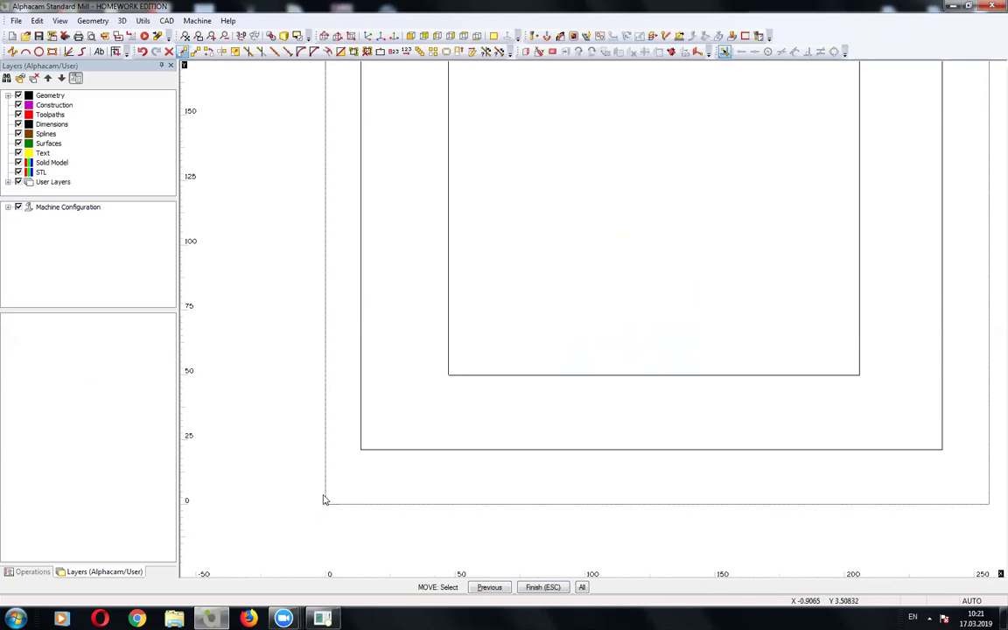
{"action": "left_click", "coordinate": [328, 504]}
{"action": "scroll", "coordinate": [403, 380], "scroll_direction": "down", "scroll_amount": 2}
{"action": "scroll", "coordinate": [391, 376], "scroll_direction": "up", "scroll_amount": 1}
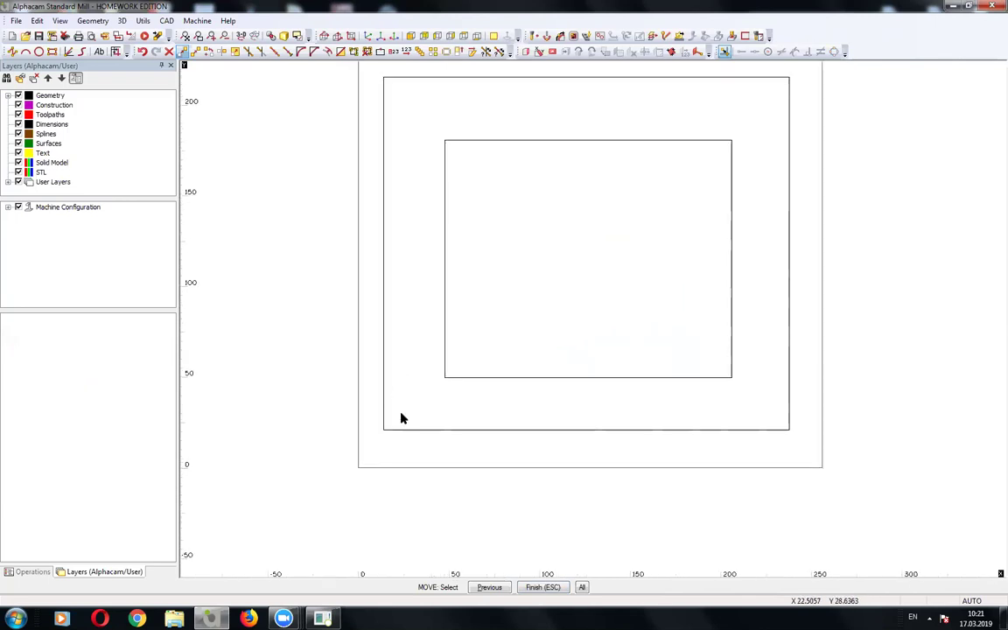
{"action": "scroll", "coordinate": [400, 417], "scroll_direction": "up", "scroll_amount": 2}
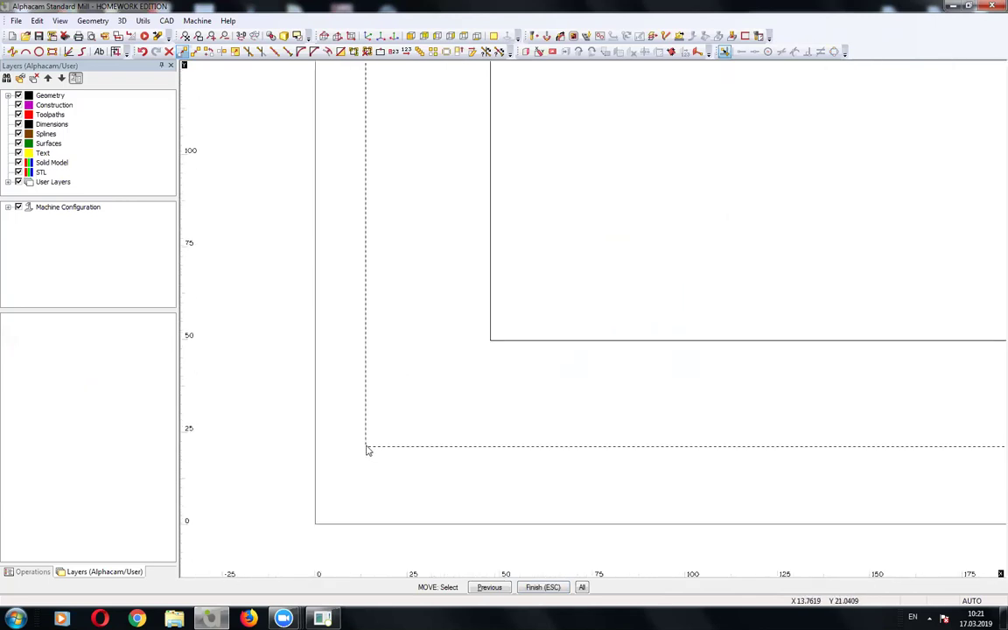
{"action": "scroll", "coordinate": [315, 523], "scroll_direction": "down", "scroll_amount": 1}
{"action": "scroll", "coordinate": [315, 522], "scroll_direction": "down", "scroll_amount": 1}
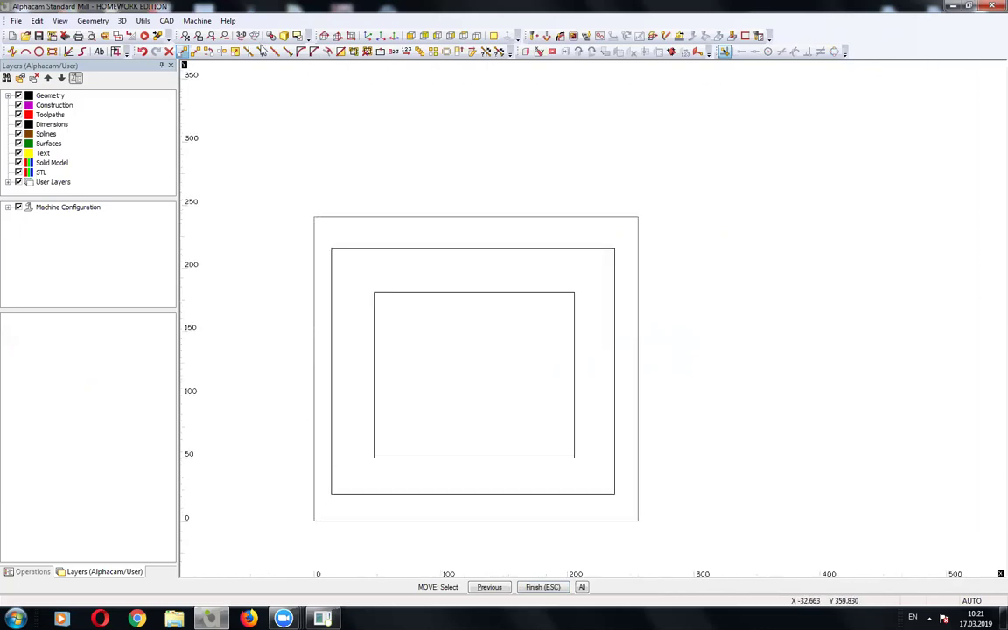
{"action": "left_click", "coordinate": [242, 36]}
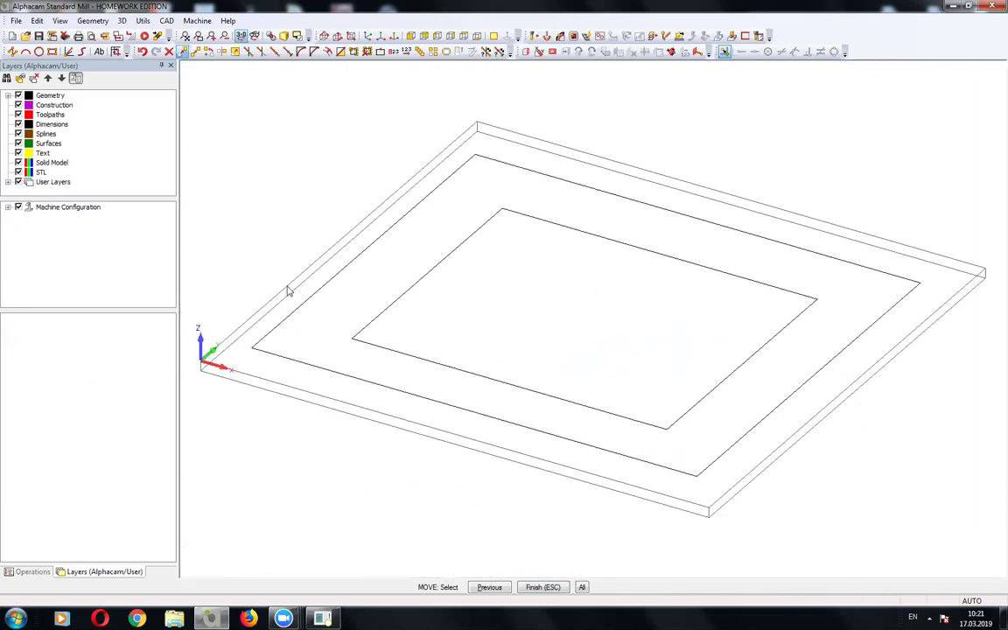
{"action": "left_click", "coordinate": [217, 36]}
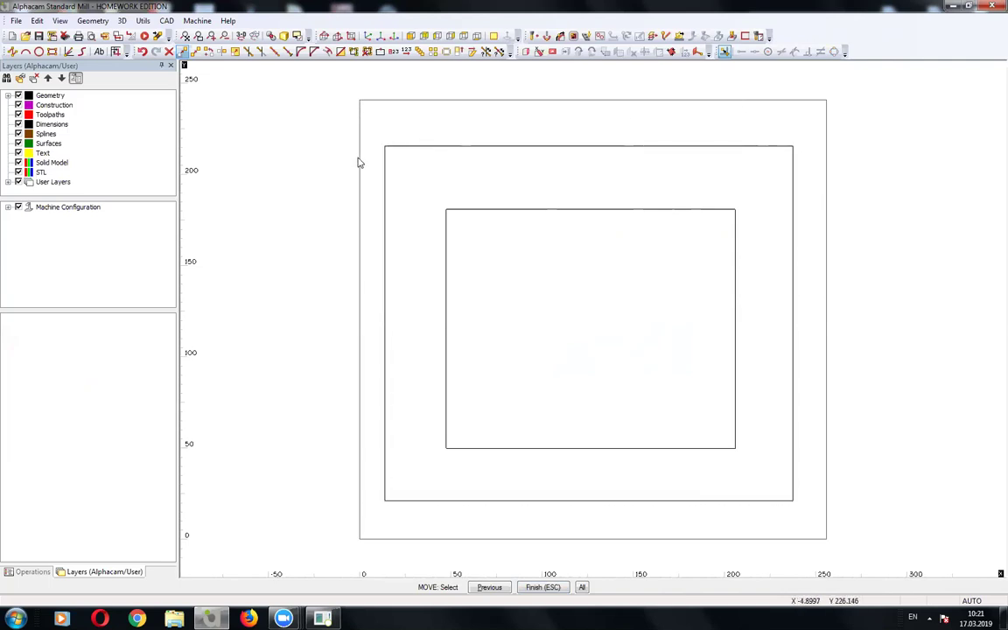
Show the part in isometric view and open the Machine menu's command list.
{"action": "left_click", "coordinate": [241, 36]}
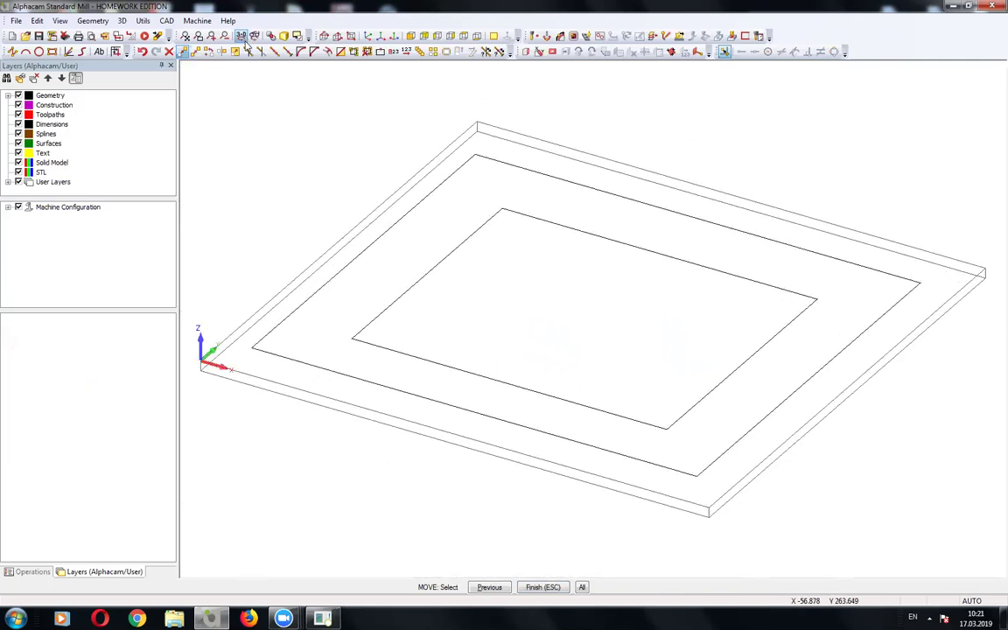
{"action": "key", "text": "Escape"}
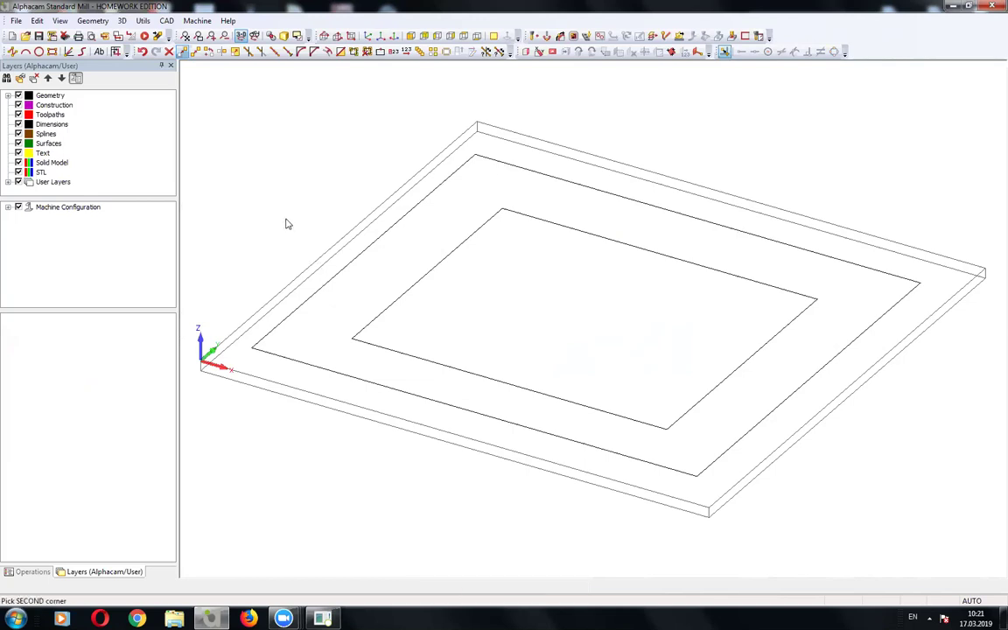
{"action": "left_click", "coordinate": [200, 35]}
{"action": "left_click", "coordinate": [305, 162]}
{"action": "key", "text": "Escape"}
{"action": "left_click", "coordinate": [189, 22]}
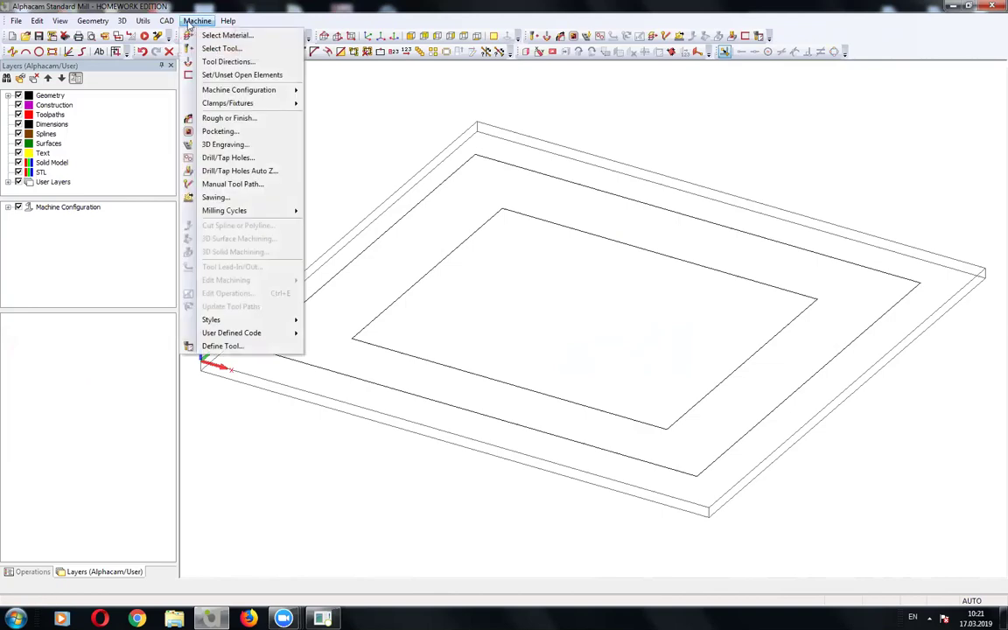